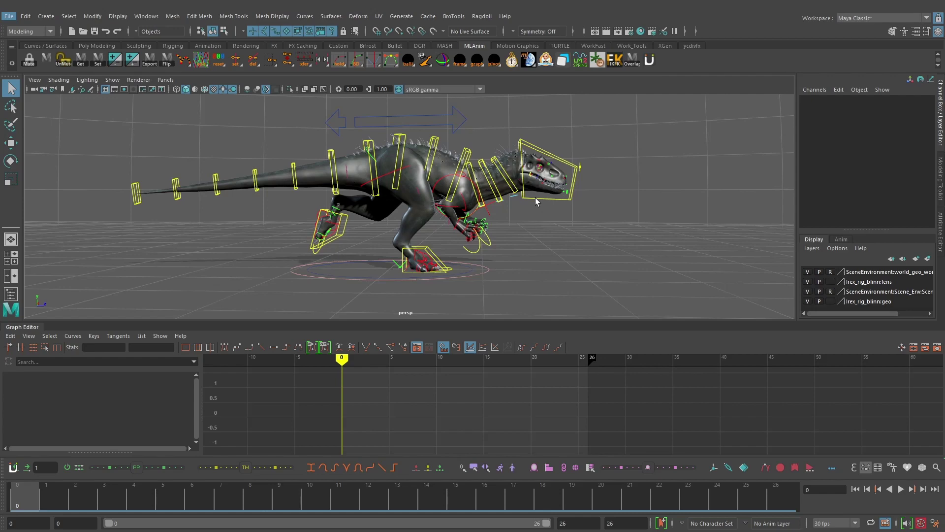
Try rotating the IKSpine3_M chest control to test whether the head control follows the chest.
alt+drag(437, 194, 514, 231)
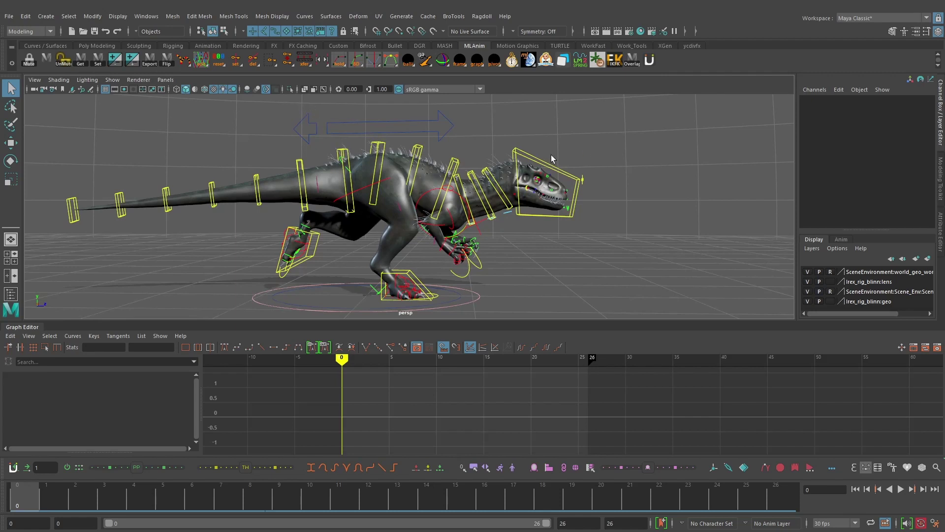
alt+right_drag(550, 161, 588, 158)
key(w)
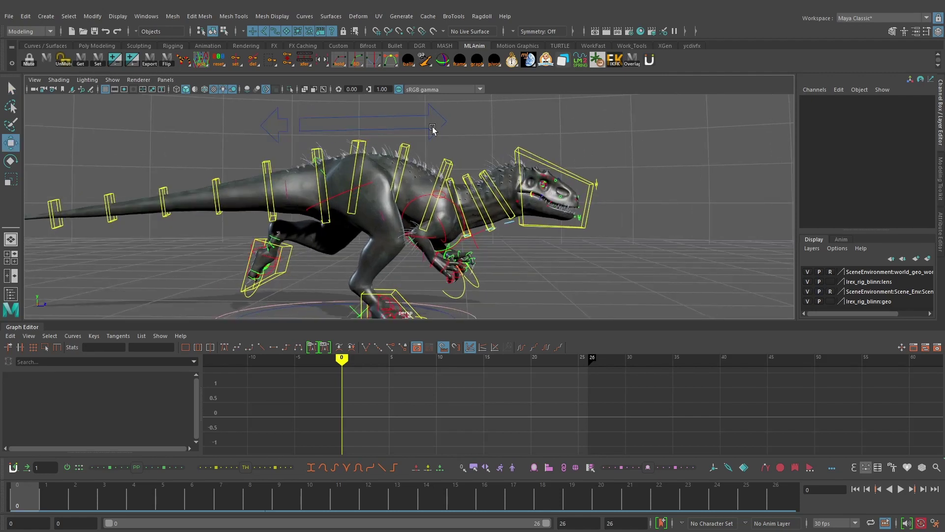
alt+middle_drag(591, 149, 586, 147)
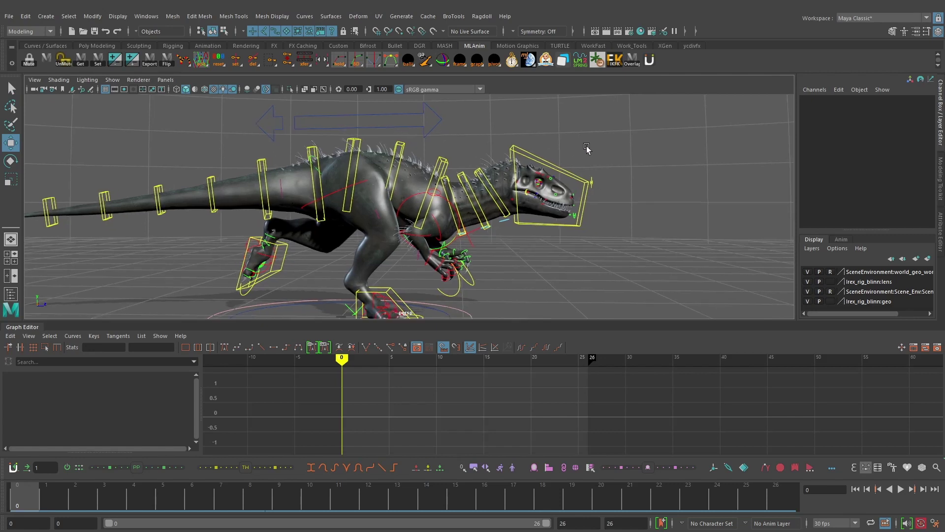
click(547, 163)
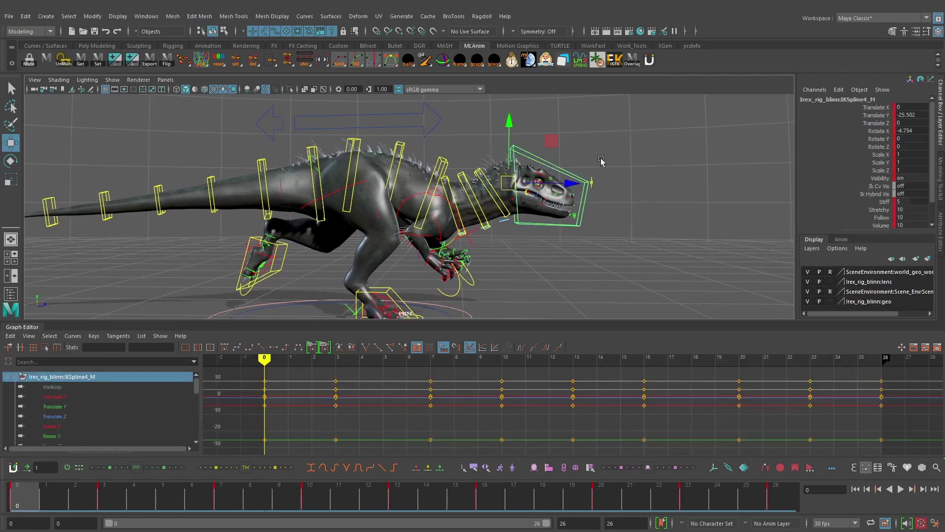
click(445, 161)
key(e)
mouse_move(457, 243)
mouse_down()
mouse_move(474, 225)
mouse_move(449, 245)
mouse_move(482, 217)
mouse_move(453, 259)
mouse_up()
drag(557, 154, 528, 143)
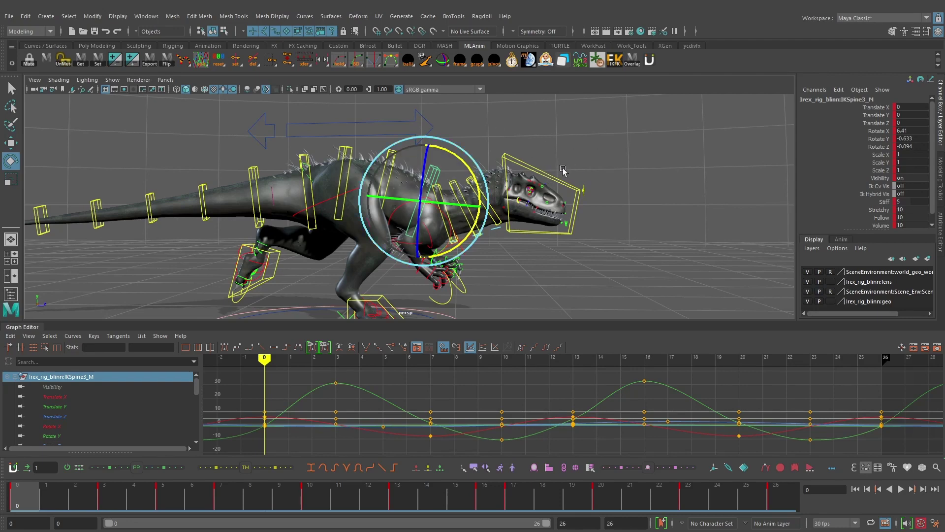
Set the Follow attribute of the head control IKSpline4_M to 0 at frame 0.
click(573, 182)
scroll(853, 161, down, 2)
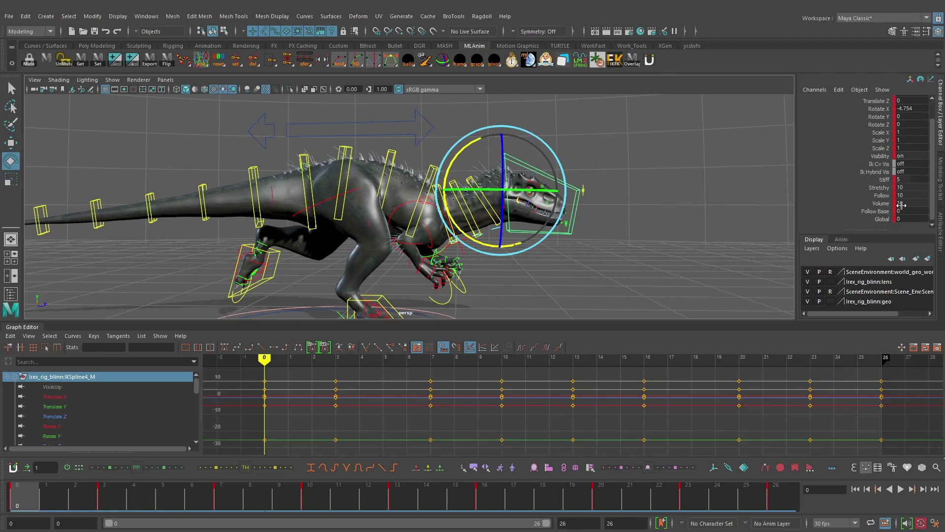
click(881, 195)
double_click(912, 195)
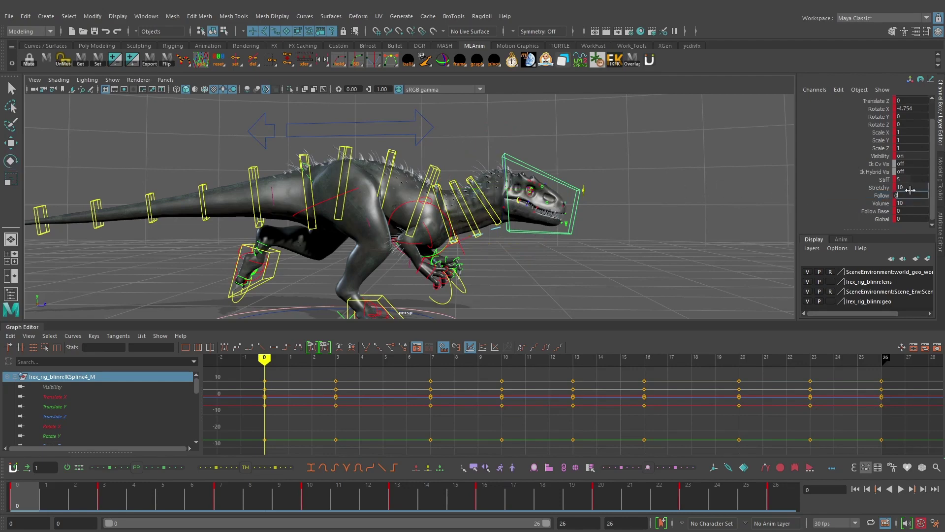
key(Return)
Isolate the head control's Follow curve and set all its remaining keys through frame 26 to 0.
alt+middle_drag(479, 172, 459, 177)
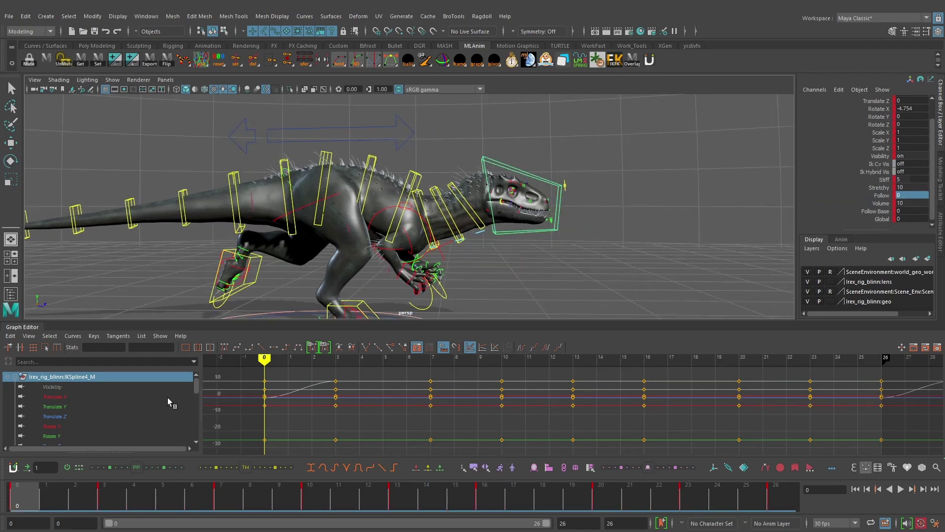
drag(197, 389, 198, 407)
click(50, 416)
key(f)
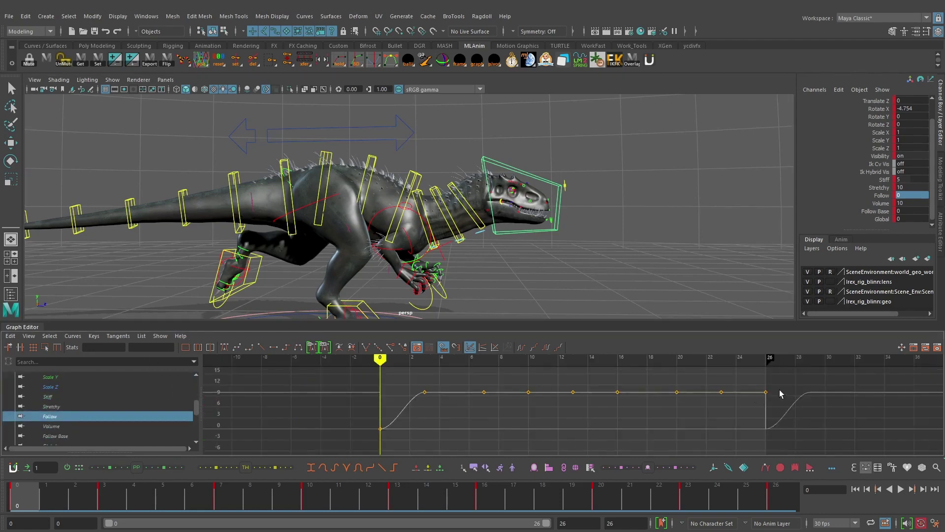
drag(815, 380, 387, 412)
key(e)
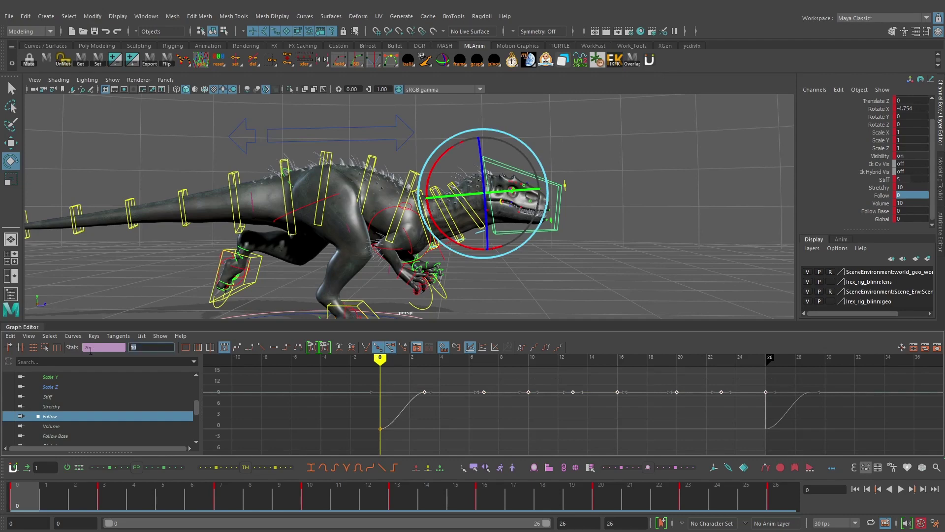
text(0)
key(Return)
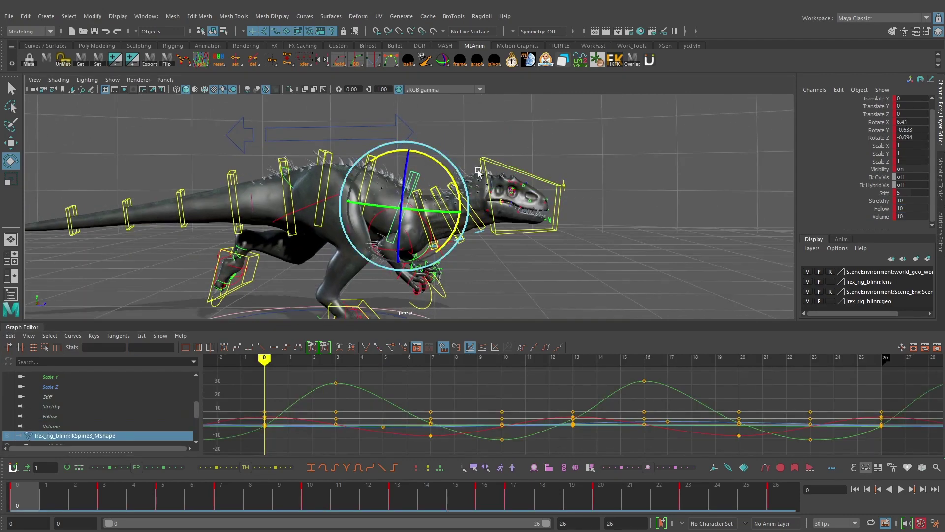
Try rotating the chest control and moving the RootX_M body control to test the head's independence, undoing the move.
drag(442, 164, 431, 126)
click(382, 130)
key(w)
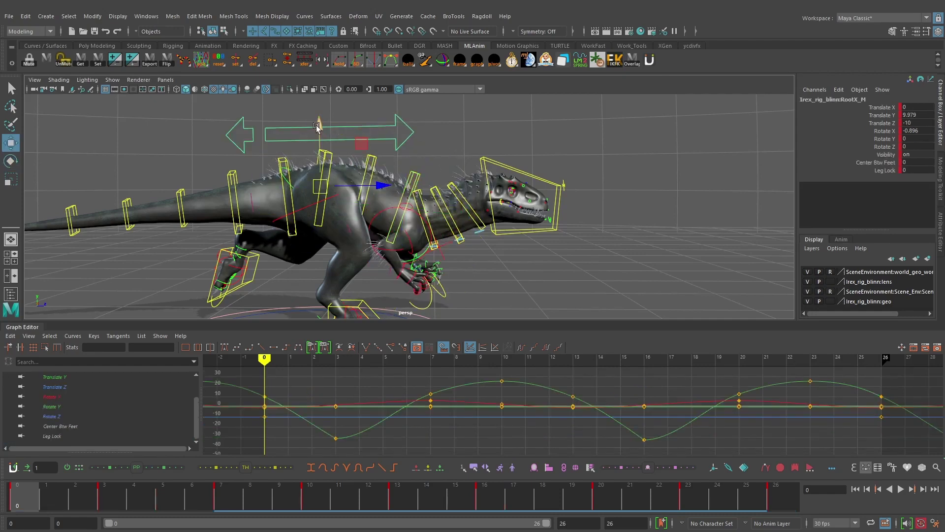
drag(318, 127, 352, 139)
key(ctrl+z)
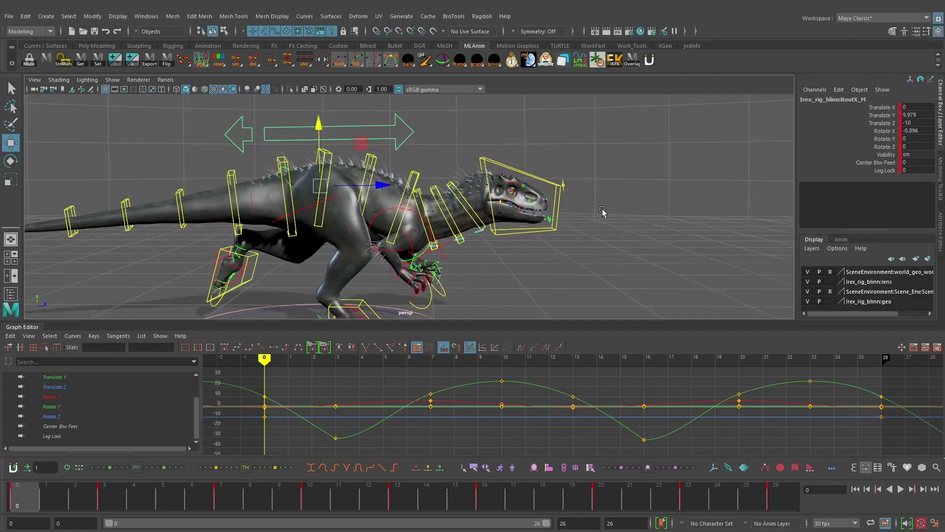
Play back the run cycle and examine how the head behaves while the body moves.
alt+drag(629, 225, 566, 189)
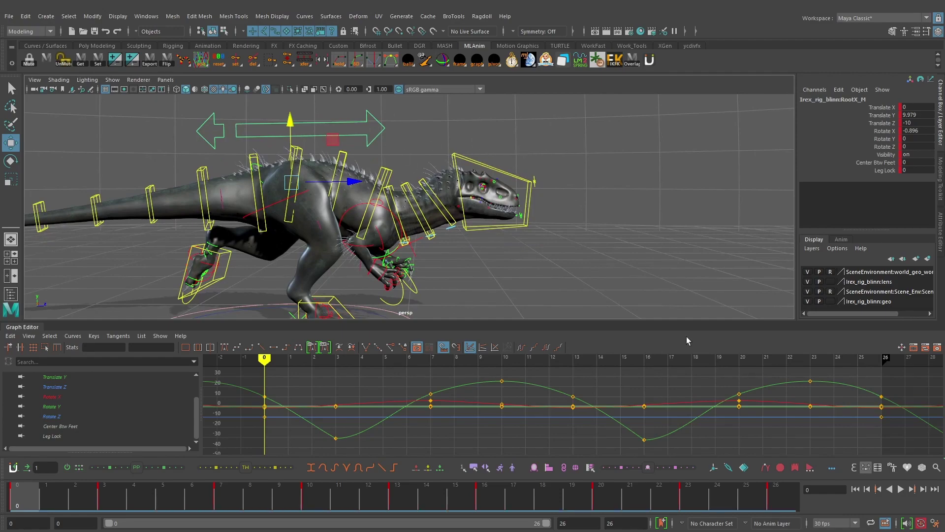
click(902, 490)
scroll(527, 233, down, 2)
alt+drag(528, 238, 613, 204)
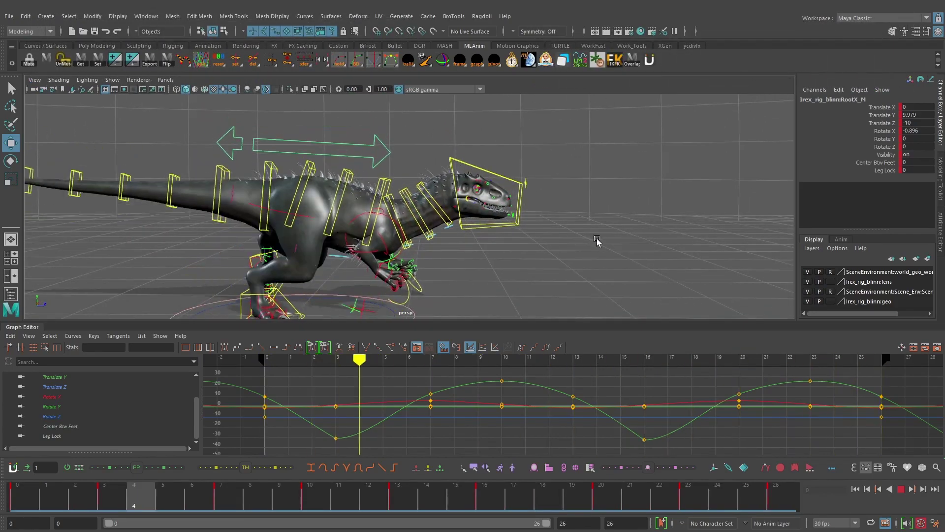
click(901, 490)
scroll(480, 168, up, 2)
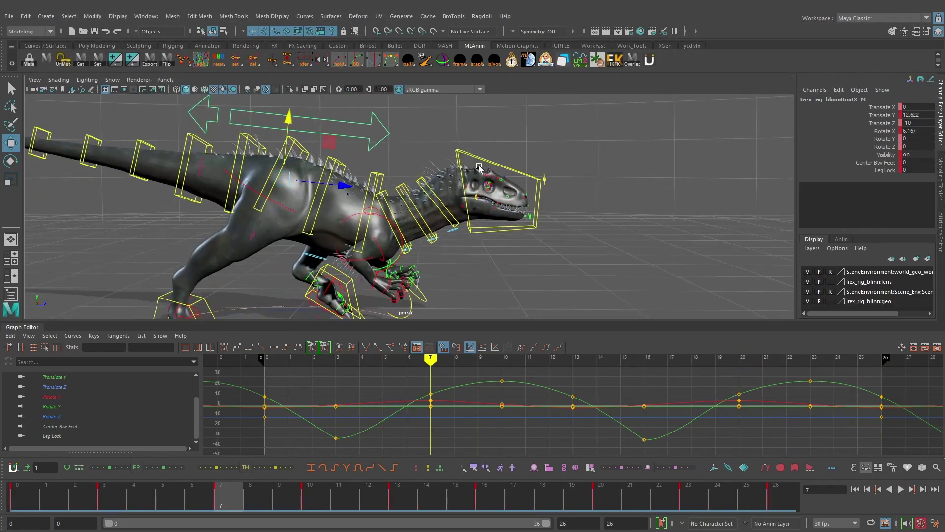
Raise all Translate Y keys of the head control together to about -5.85.
click(483, 158)
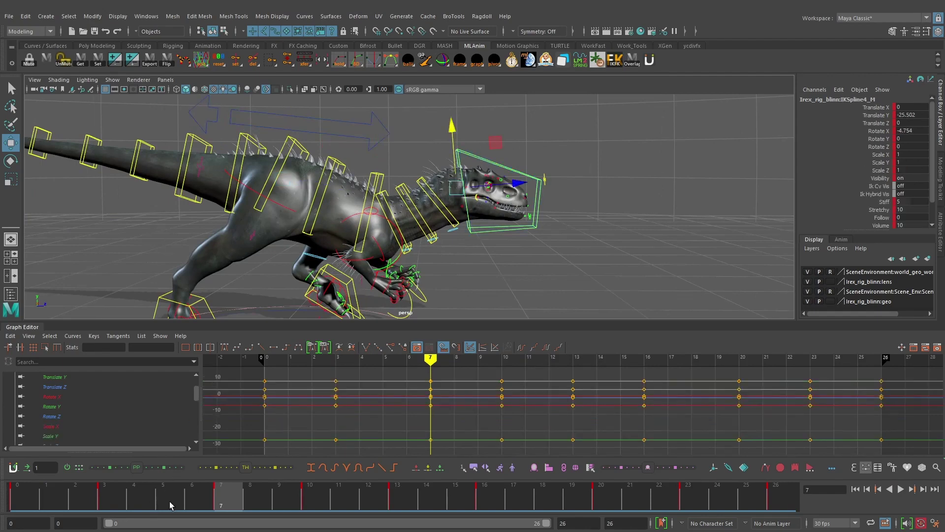
key(alt+shift+v)
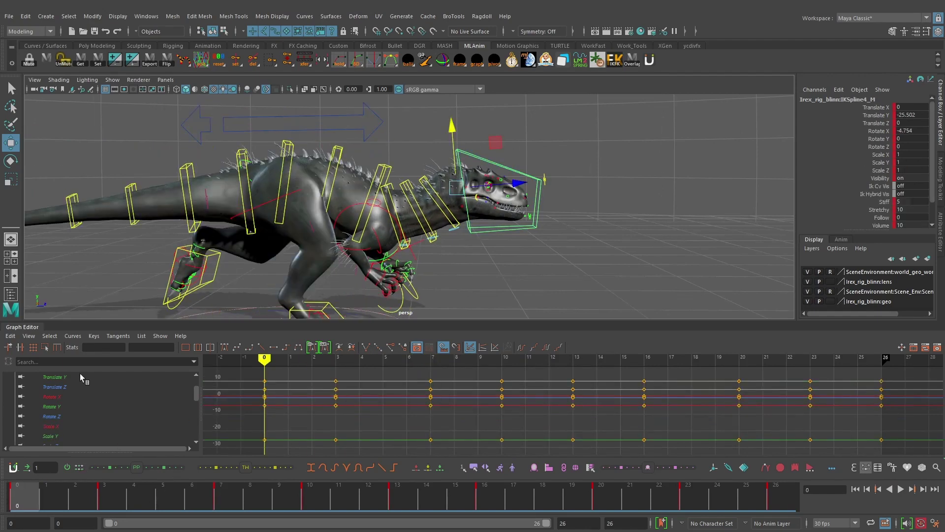
click(82, 378)
scroll(75, 401, up, 1)
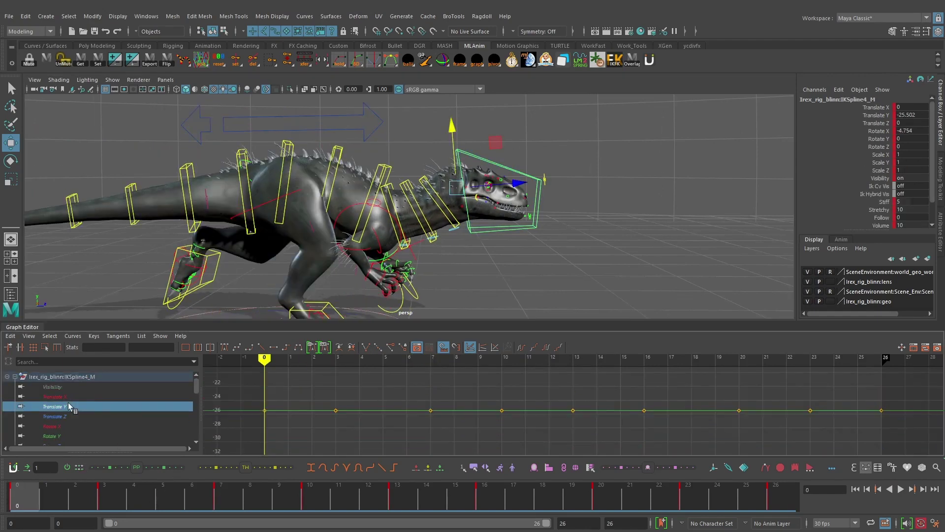
key(f)
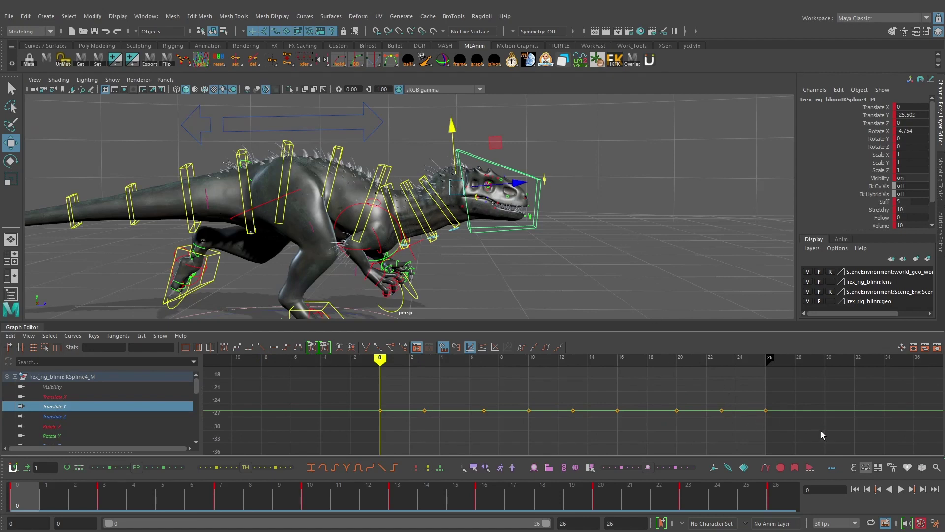
drag(831, 436, 366, 389)
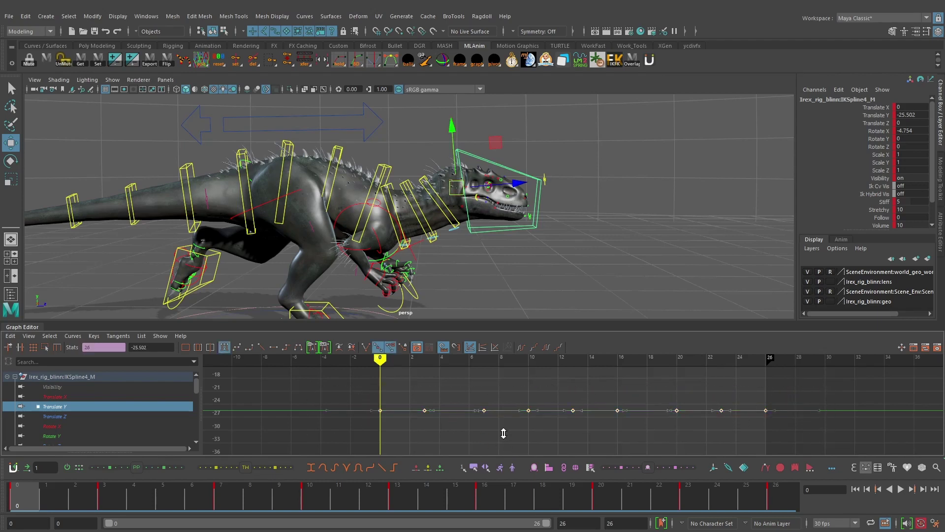
middle_drag(504, 433, 516, 402)
scroll(510, 406, down, 3)
alt+middle_drag(477, 385, 457, 400)
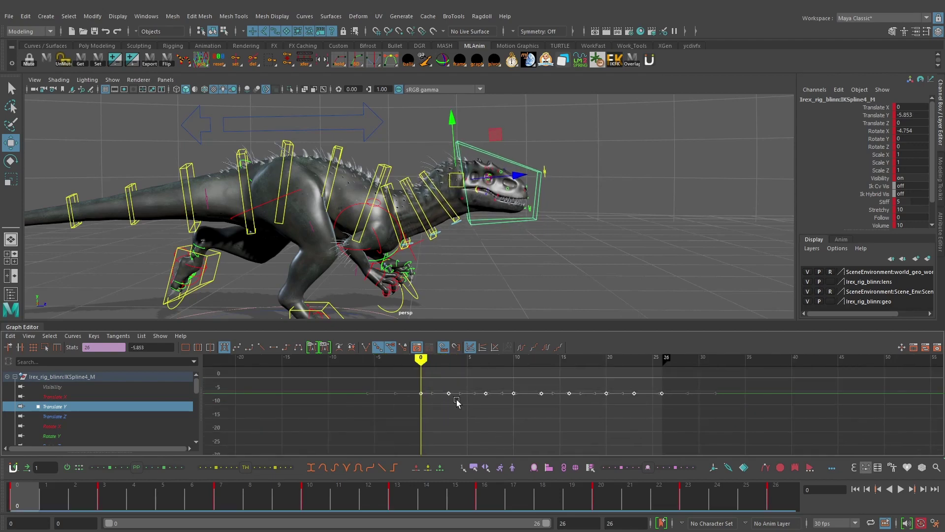
scroll(449, 395, up, 3)
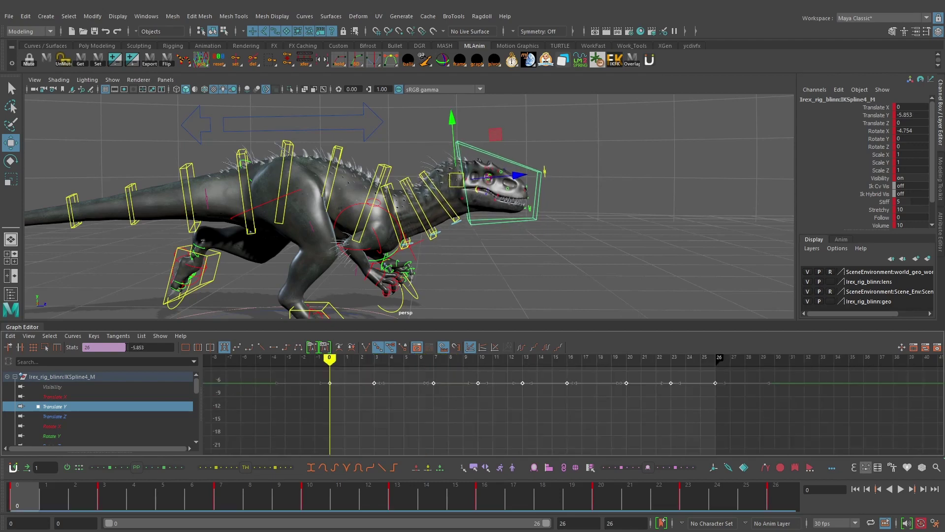
alt+middle_drag(385, 388, 410, 386)
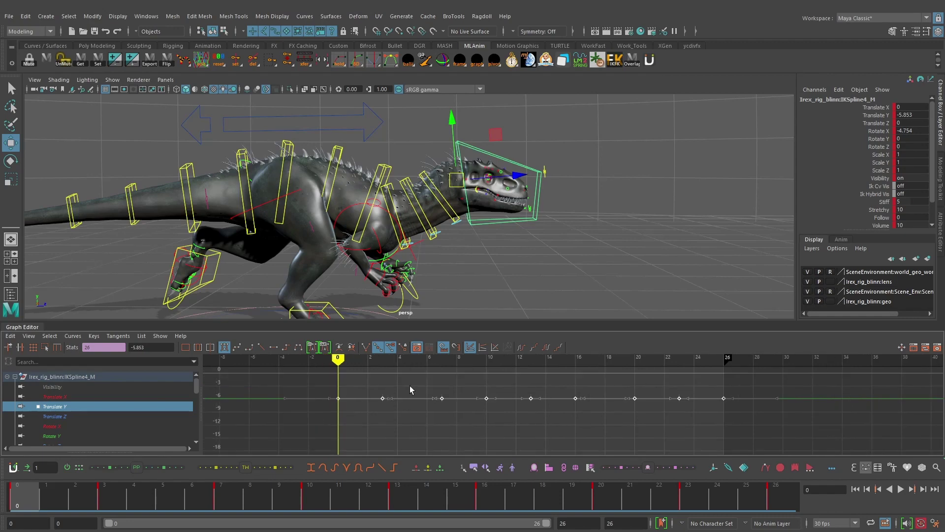
Try moving the head control vertically at frame 0, and undo the move.
alt+drag(470, 223, 483, 244)
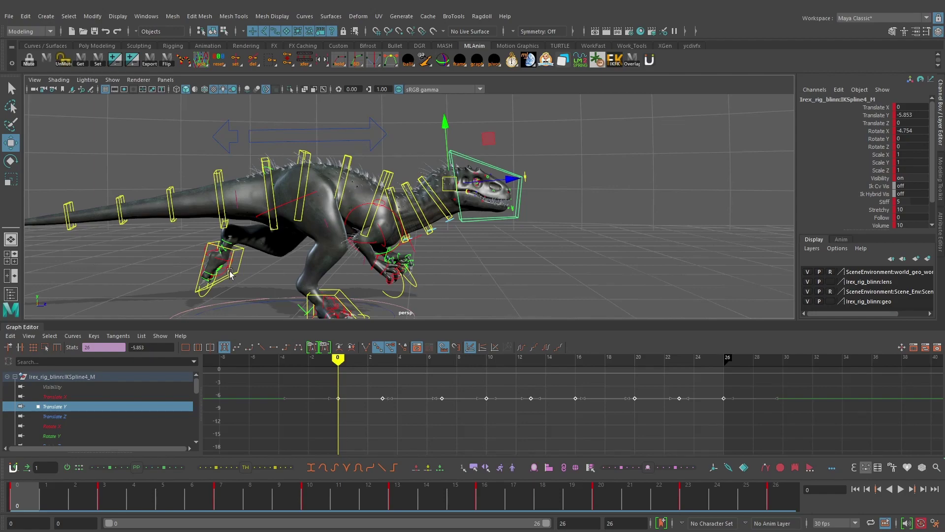
alt+drag(423, 227, 482, 254)
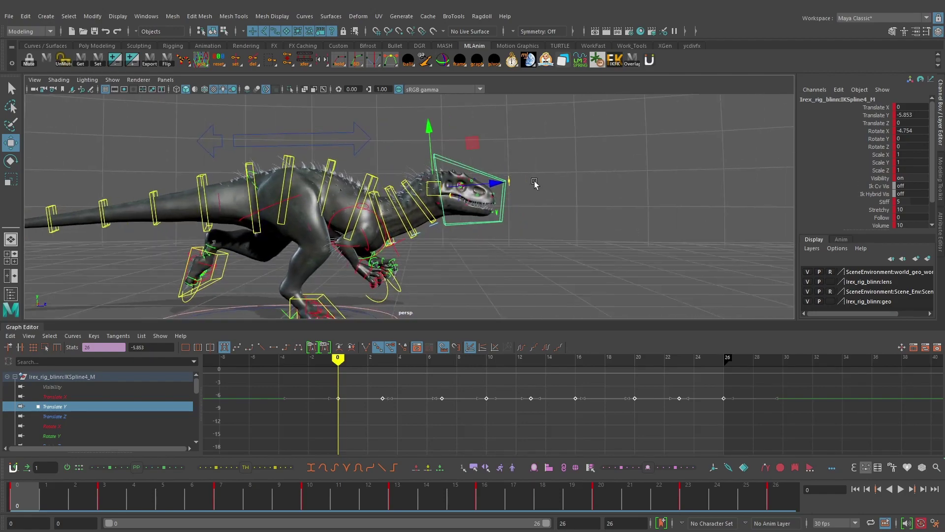
drag(435, 144, 454, 154)
key(ctrl+z)
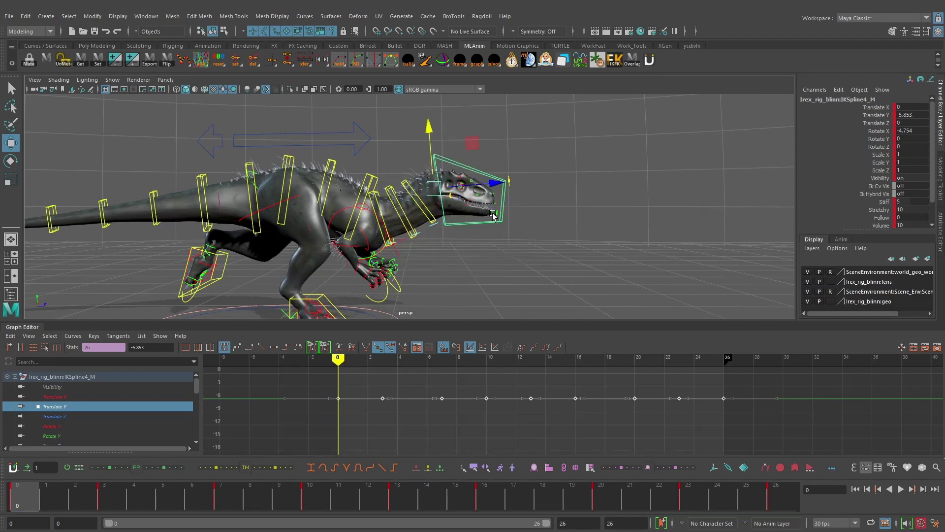
Delete the head control's in-between Translate Y keys, keeping only the keys at frames 0 and 26.
alt+drag(492, 213, 473, 258)
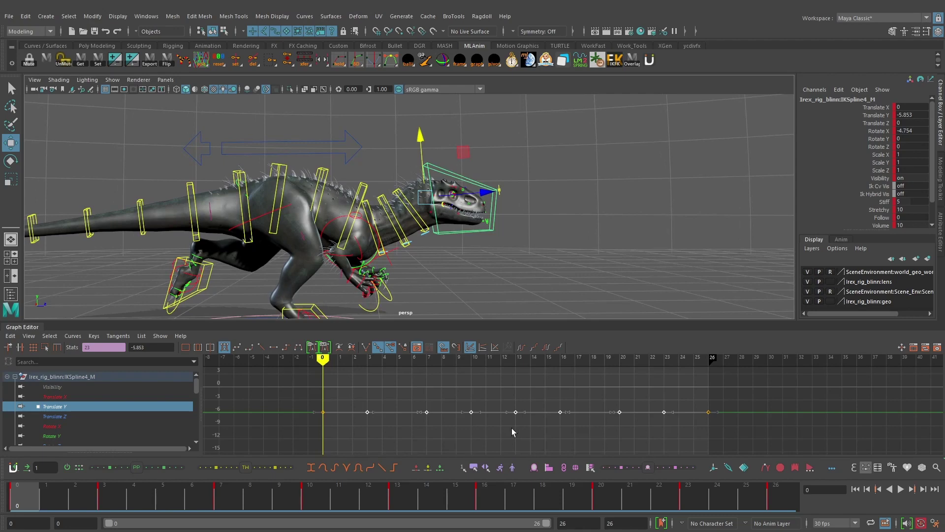
drag(691, 444, 347, 392)
mouse_move(329, 360)
mouse_down()
mouse_move(709, 360)
mouse_move(339, 369)
mouse_up()
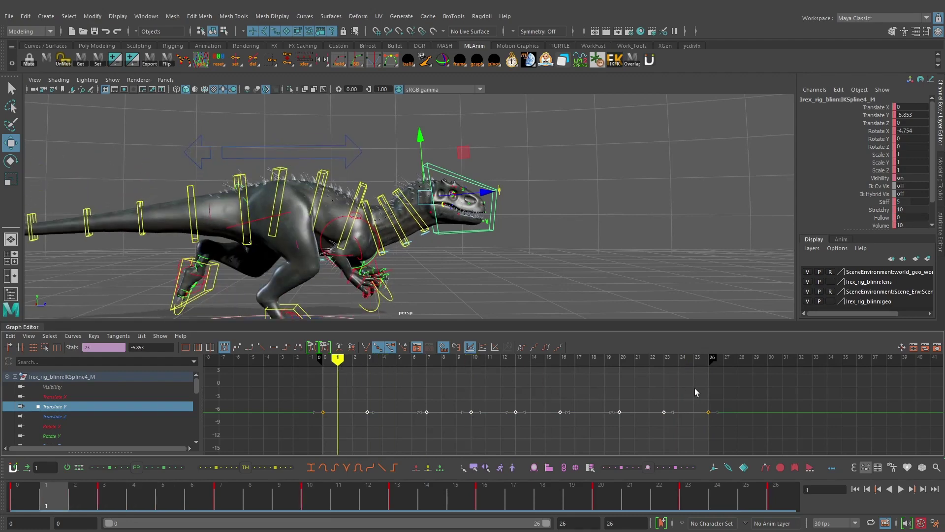
drag(696, 392, 361, 430)
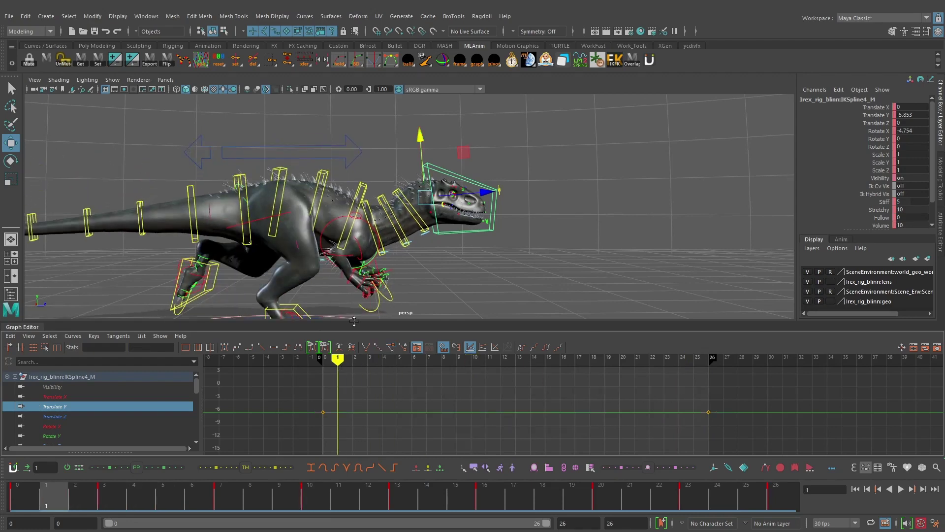
key(Delete)
Step back and forth through the first frames to examine the body's motion against the fixed head.
scroll(426, 242, up, 1)
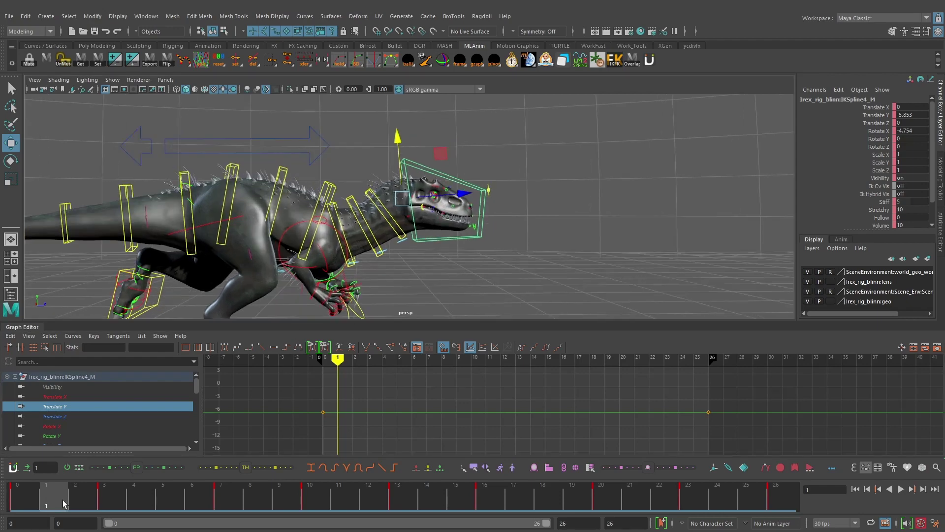
click(30, 501)
alt+middle_drag(390, 259, 383, 240)
key(alt+period)
key(alt+period)
key(alt+period)
key(alt+comma)
key(alt+comma)
key(alt+comma)
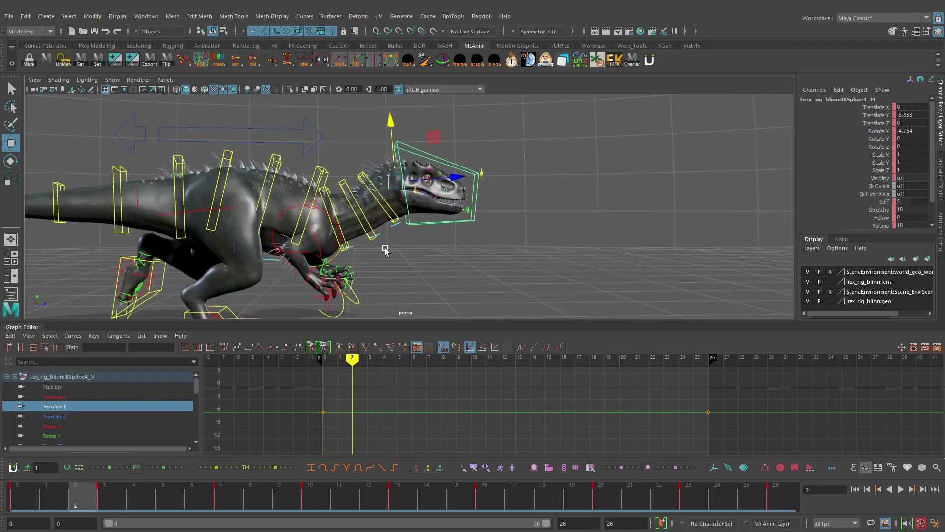
key(alt+period)
key(alt+period)
key(alt+period)
key(alt+comma)
key(alt+comma)
key(alt+comma)
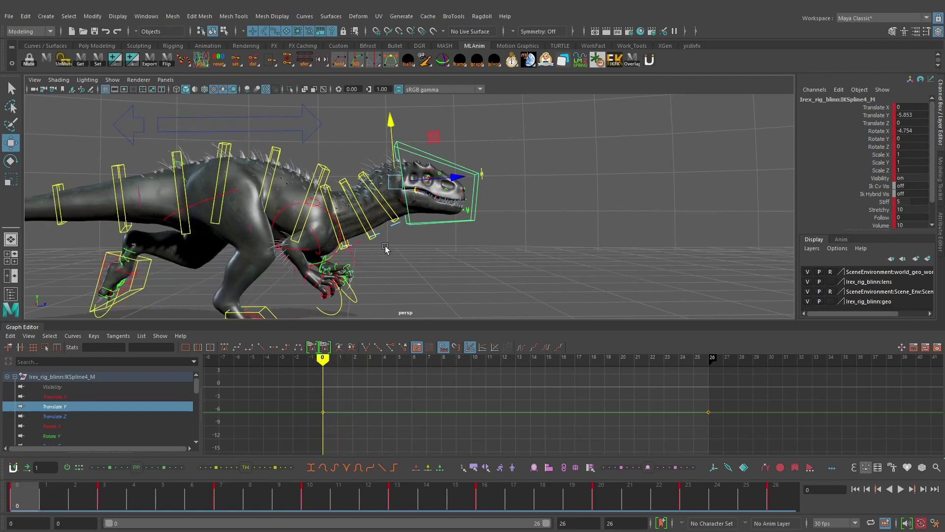
key(alt+period)
key(alt+period)
key(alt+period)
key(alt+comma)
key(alt+comma)
key(alt+comma)
key(alt+period)
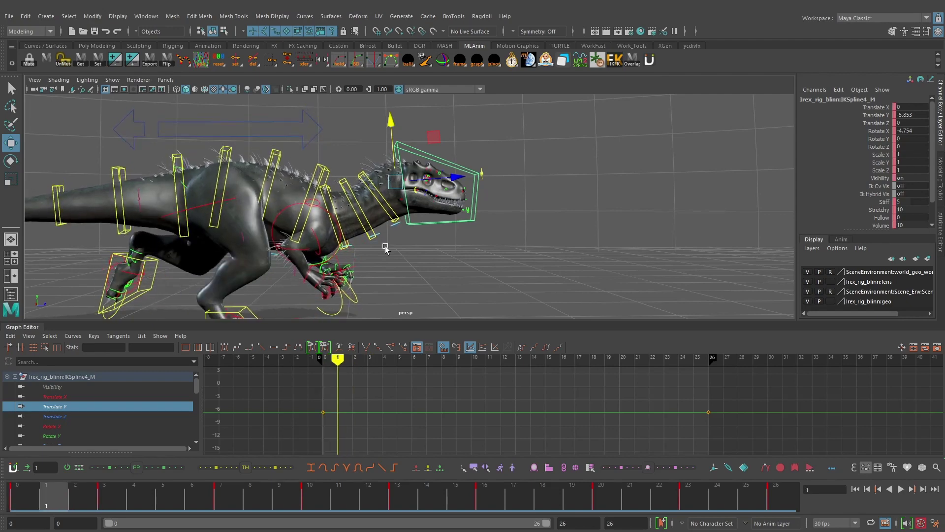
key(alt+period)
key(alt+comma)
key(alt+comma)
key(alt+period)
key(alt+period)
key(alt+comma)
key(alt+comma)
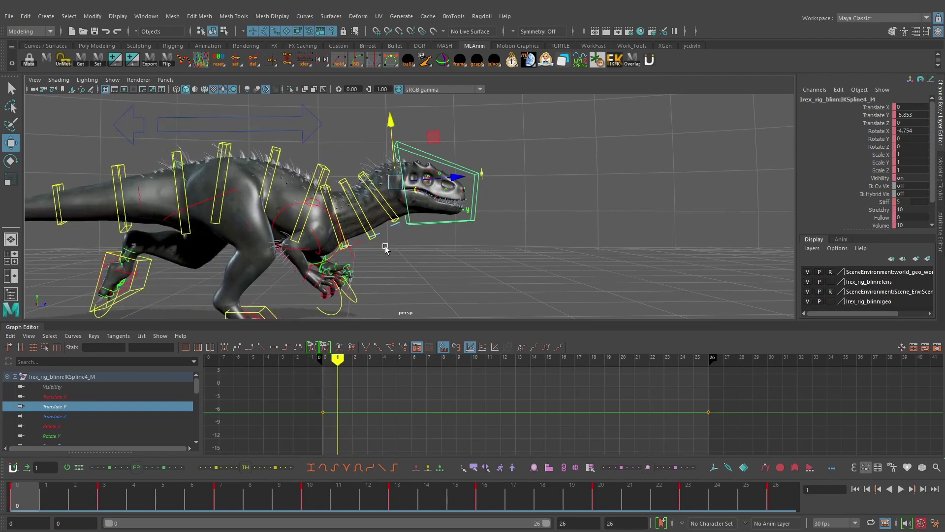
Flip repeatedly between frames 0 and 2 to examine how the body moves under the still head.
key(alt+period)
key(alt+period)
key(alt+comma)
key(alt+comma)
key(alt+period)
key(alt+period)
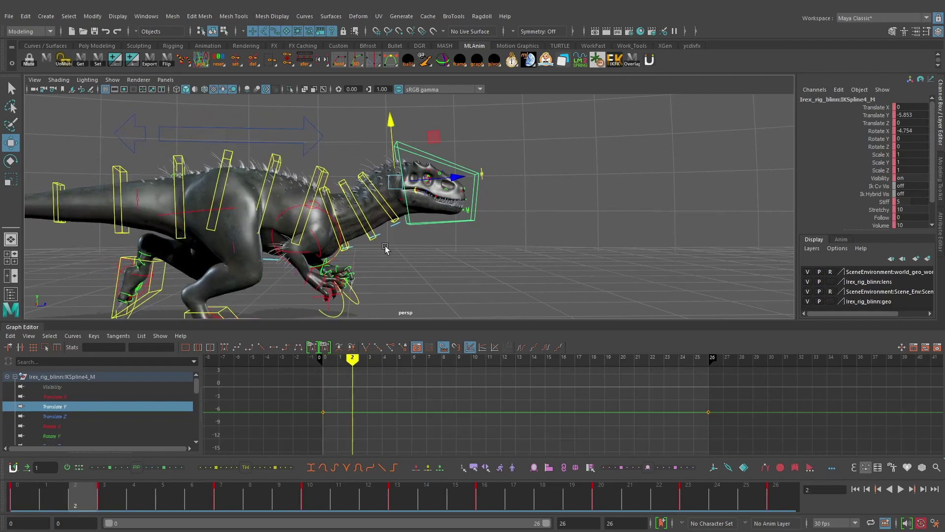
key(alt+comma)
key(alt+comma)
key(alt+period)
key(alt+period)
key(alt+comma)
key(alt+comma)
key(alt+period)
key(alt+period)
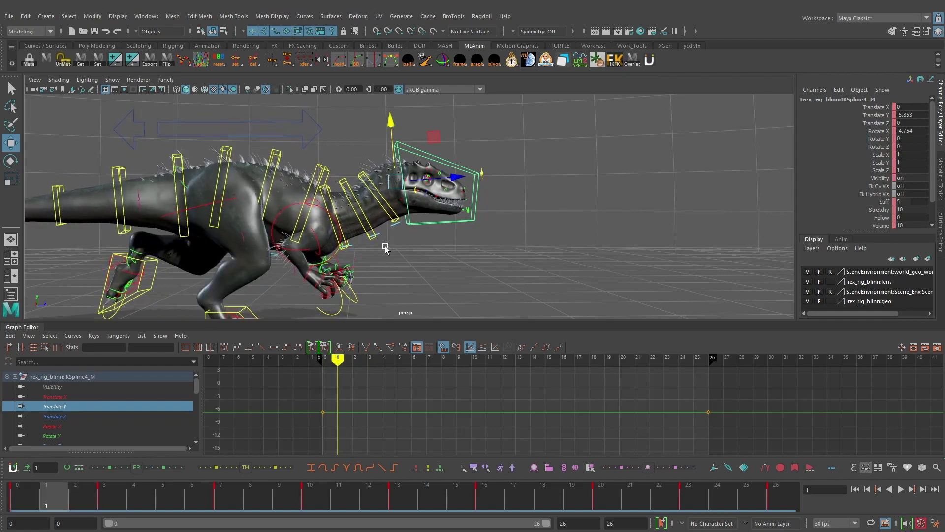
key(alt+comma)
key(alt+comma)
Insert a key at frame 2 on the head control's Translate Y curve and raise it to about -0.01.
key(alt+period)
key(alt+period)
key(alt+period)
click(376, 412)
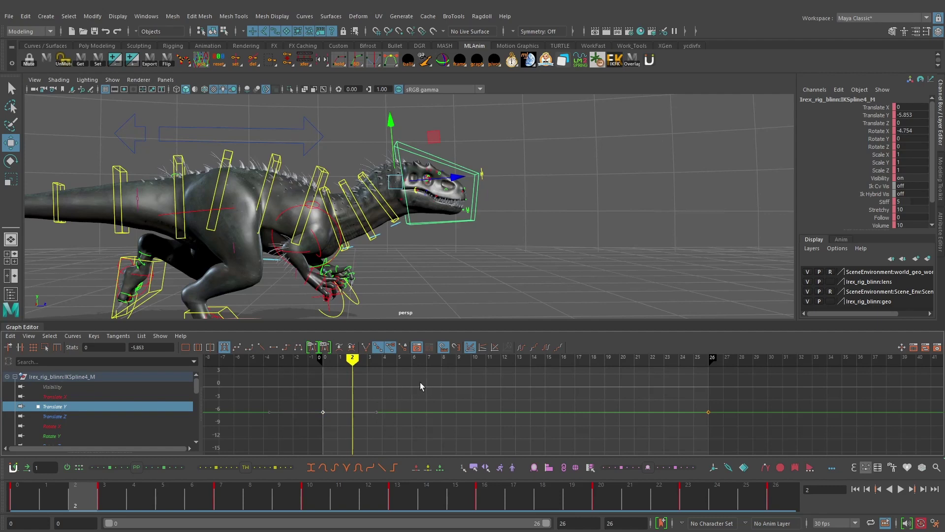
click(333, 406)
right_click(414, 392)
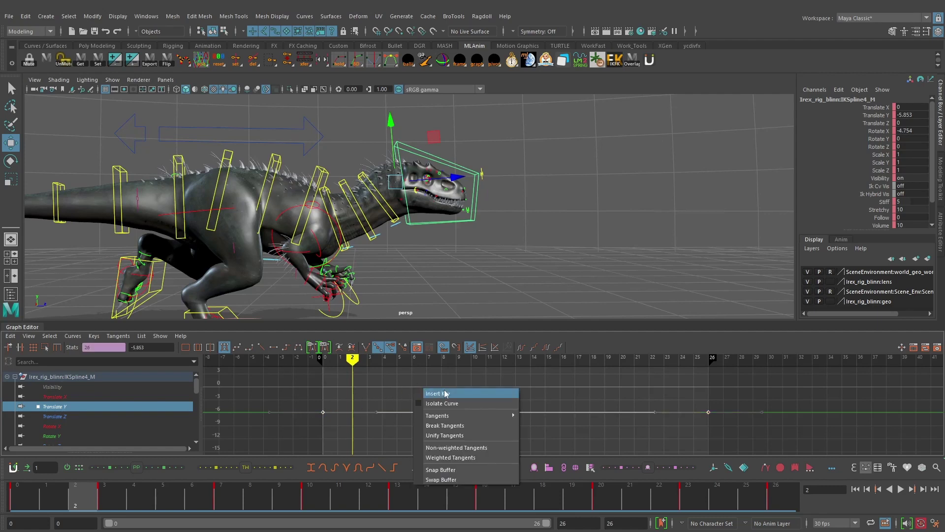
click(445, 393)
drag(406, 389, 339, 436)
alt+middle_drag(402, 421, 450, 416)
scroll(428, 415, up, 4)
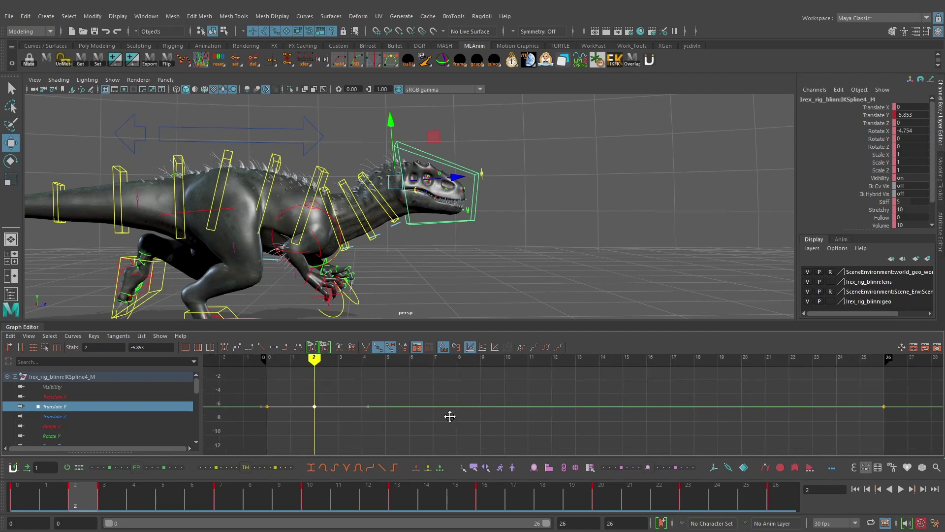
middle_drag(373, 433, 387, 413)
alt+middle_drag(387, 414, 411, 424)
Flip between the keyed poses at frames 0 and 2 to examine the head's upward movement.
key(comma)
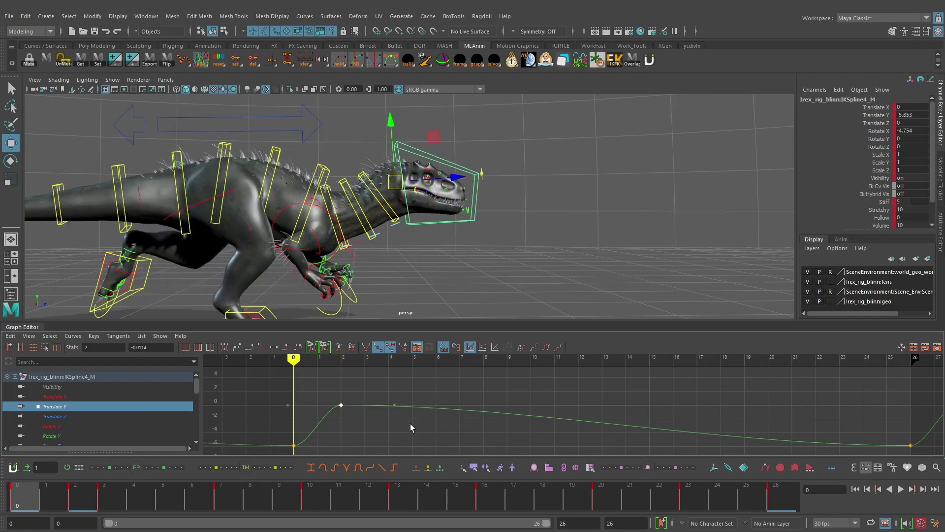
key(period)
key(comma)
key(period)
key(comma)
key(period)
key(comma)
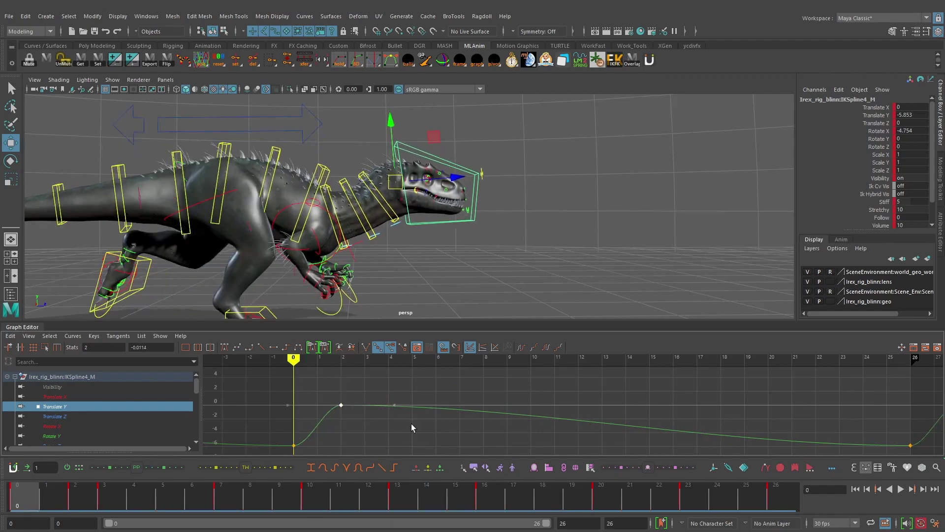
key(period)
key(comma)
key(period)
key(comma)
key(period)
Set the Translate Y key at frame 2 to exactly 0.
drag(412, 433, 341, 395)
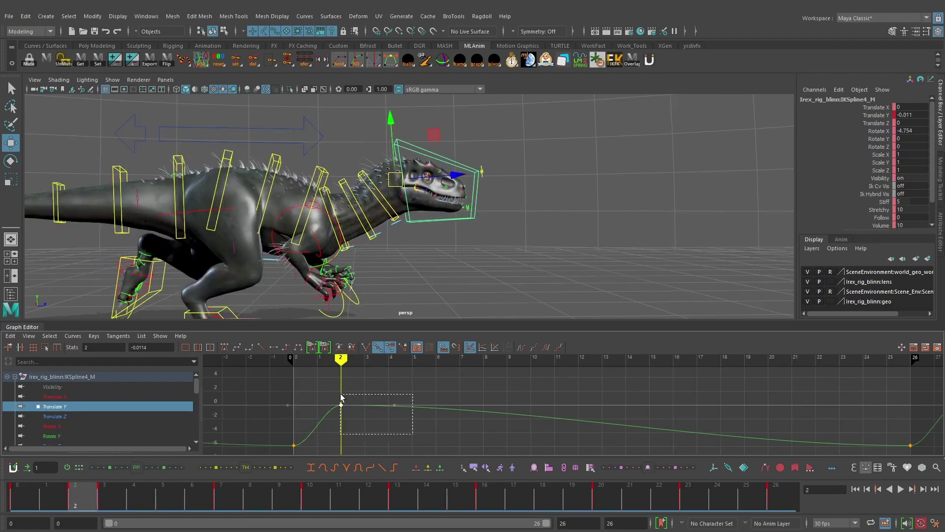
click(158, 348)
text(0)
key(Return)
Insert a Translate Y key at frame 7 and lower it to about -29.5.
drag(170, 495, 220, 484)
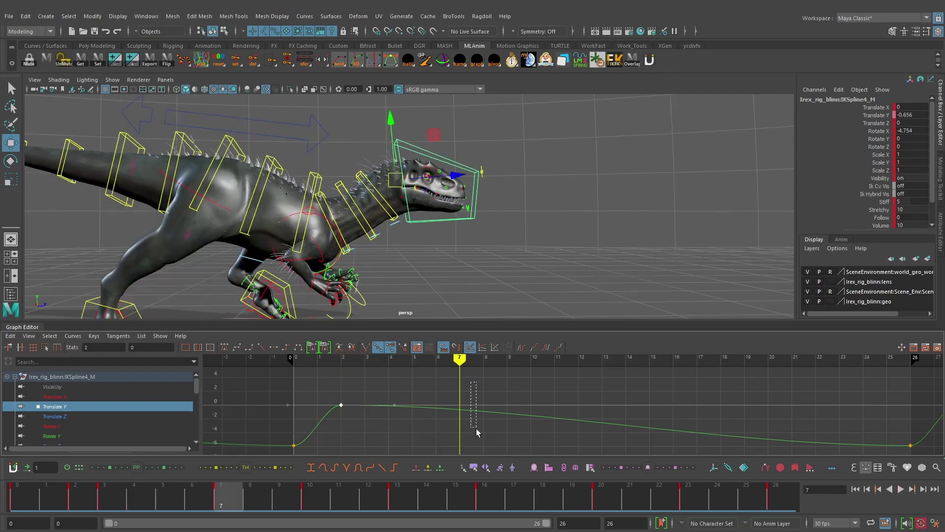
right_click(523, 404)
drag(476, 433, 496, 393)
click(531, 405)
middle_drag(495, 394, 481, 418)
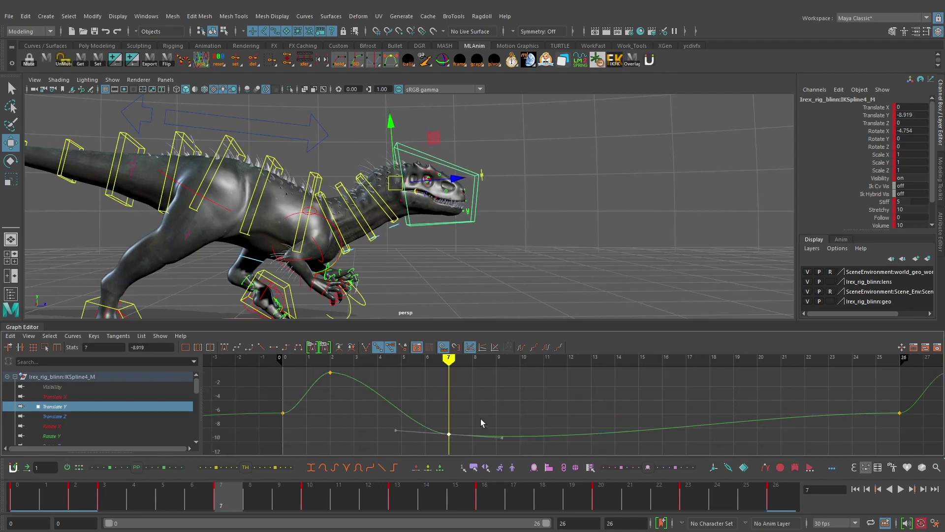
scroll(482, 417, down, 3)
scroll(507, 381, down, 3)
shift+middle_drag(510, 367, 523, 414)
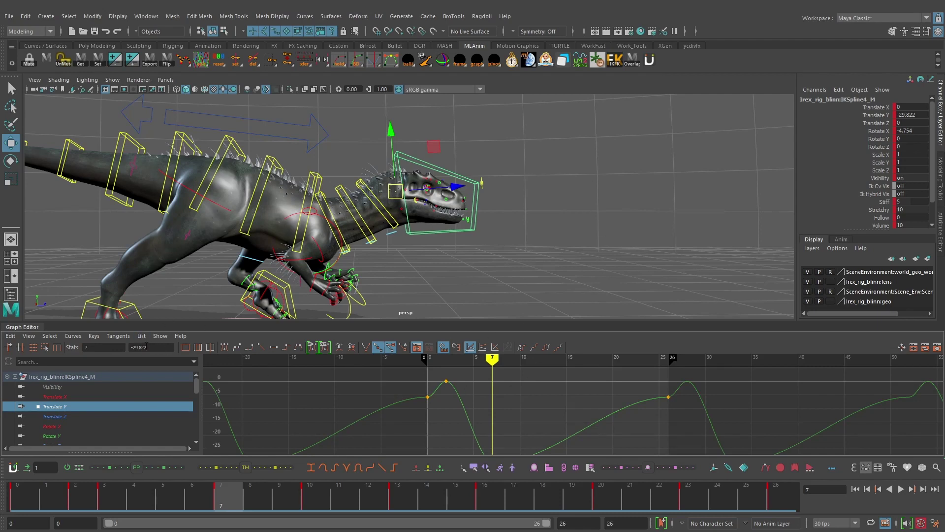
middle_drag(527, 416, 472, 401)
Return to frame 0, scrub the opening frames and play the run cycle to review the head's vertical motion.
key(comma)
key(comma)
key(comma)
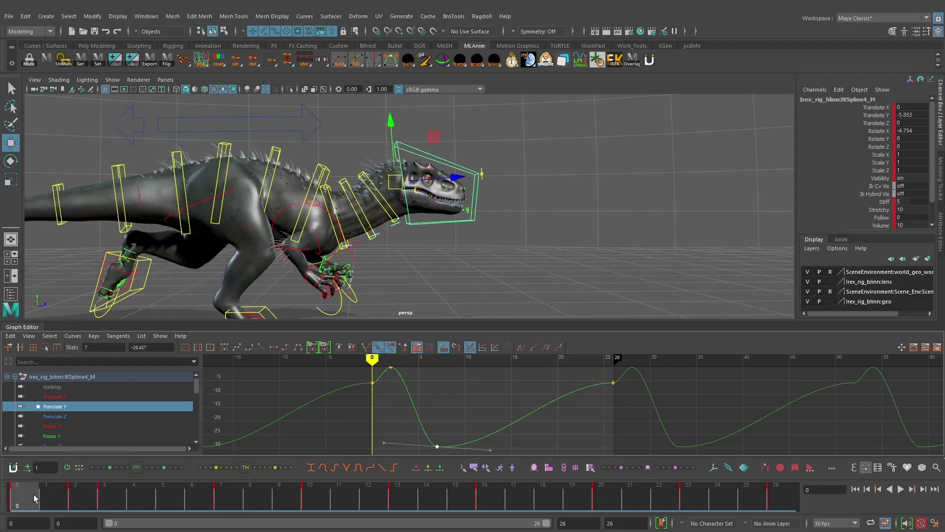
drag(60, 502, 162, 496)
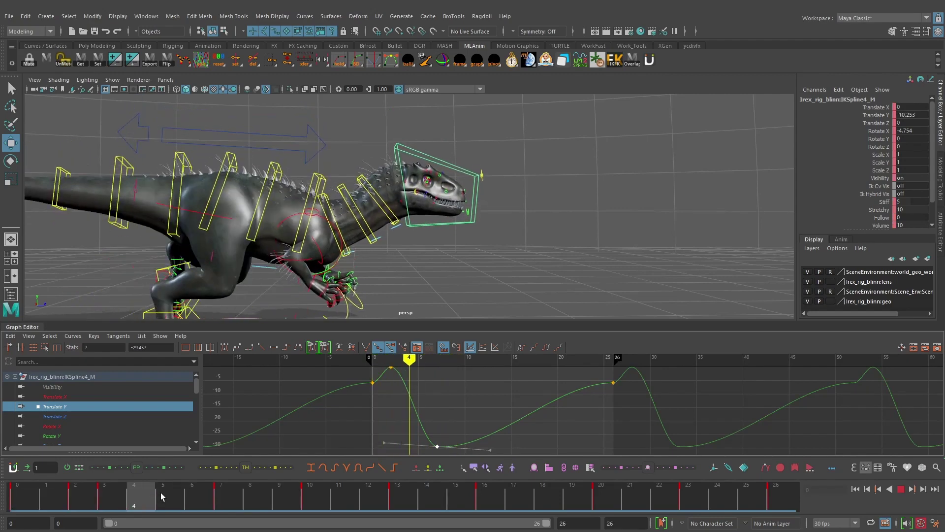
key(Escape)
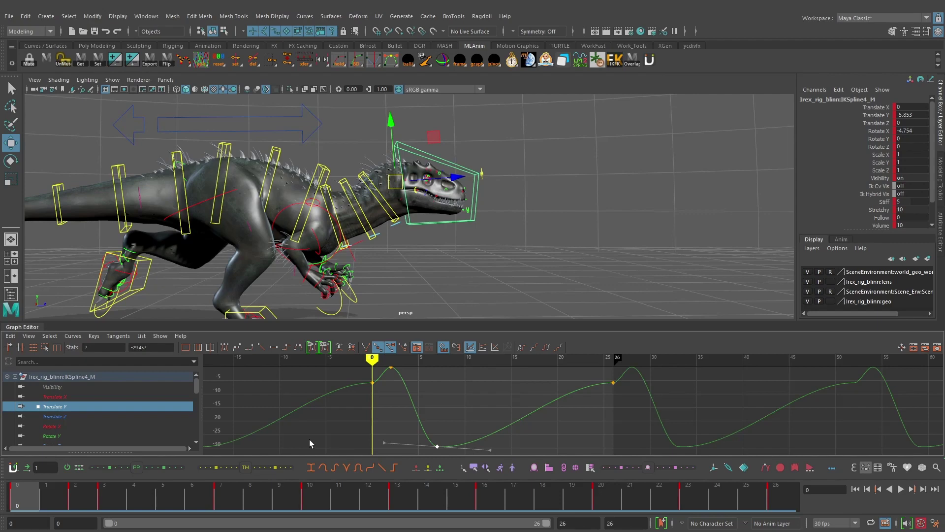
Step back and forth through frames 0 to 7 to examine the head's rise and drop against the body.
drag(389, 413, 414, 415)
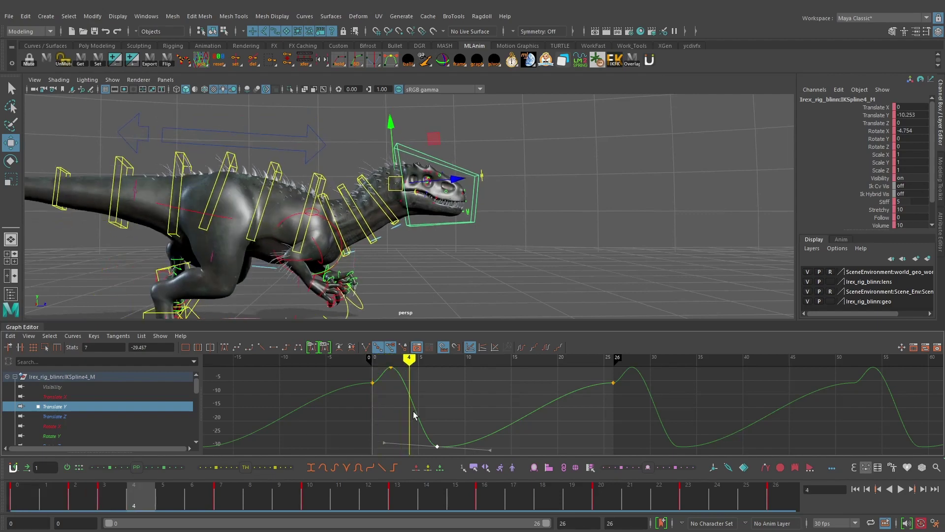
key(alt+period)
key(alt+period)
key(alt+period)
key(alt+comma)
key(alt+comma)
key(alt+comma)
key(alt+comma)
key(alt+comma)
key(alt+comma)
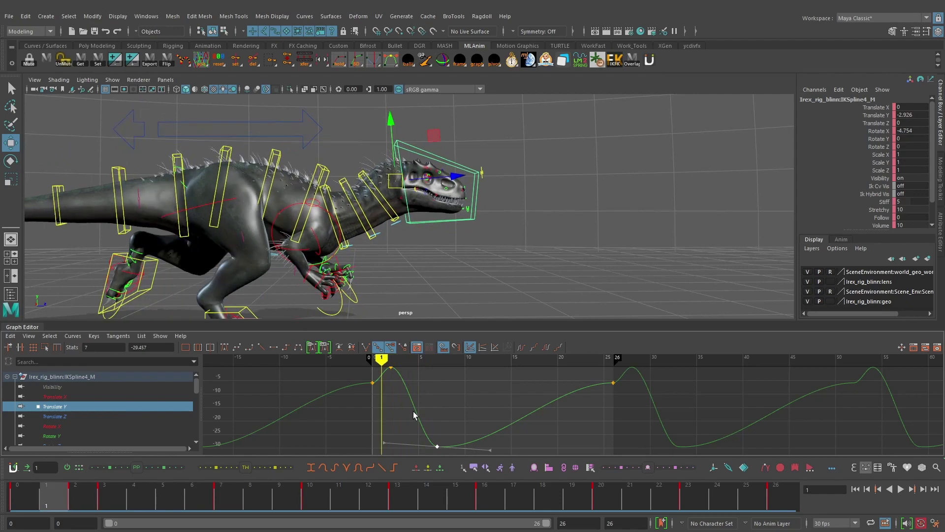
key(alt+period)
key(alt+period)
key(alt+period)
key(alt+period)
key(alt+period)
key(alt+period)
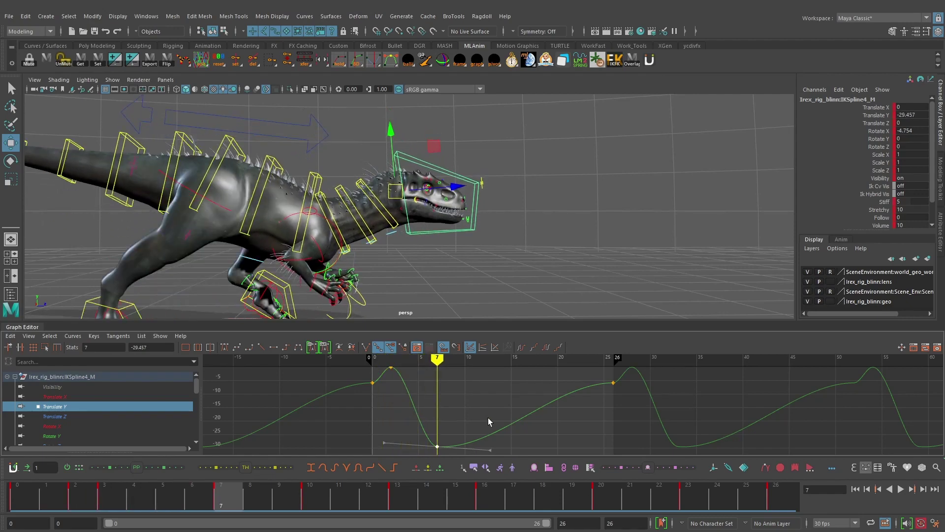
Insert a key at frame 13 on the head control's Translate Y curve.
alt+middle_drag(488, 417, 461, 416)
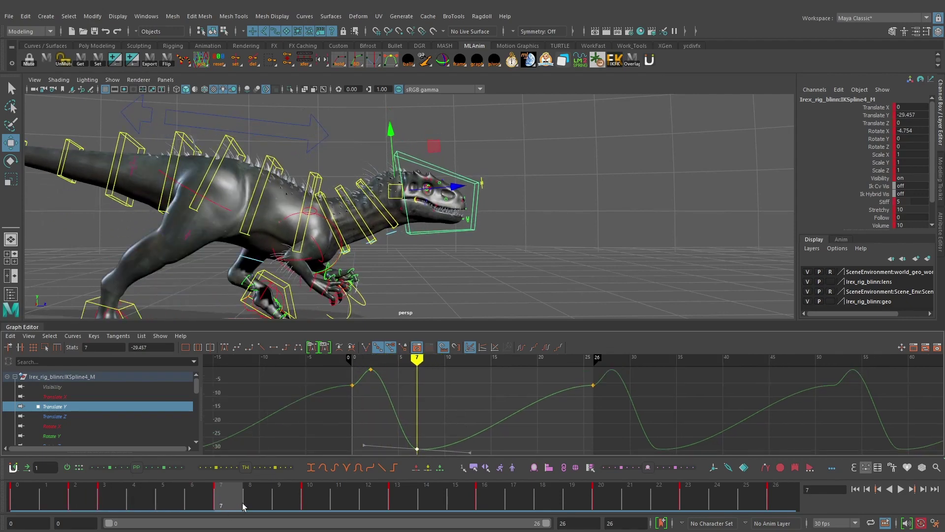
drag(242, 506, 397, 505)
click(515, 412)
right_click(517, 414)
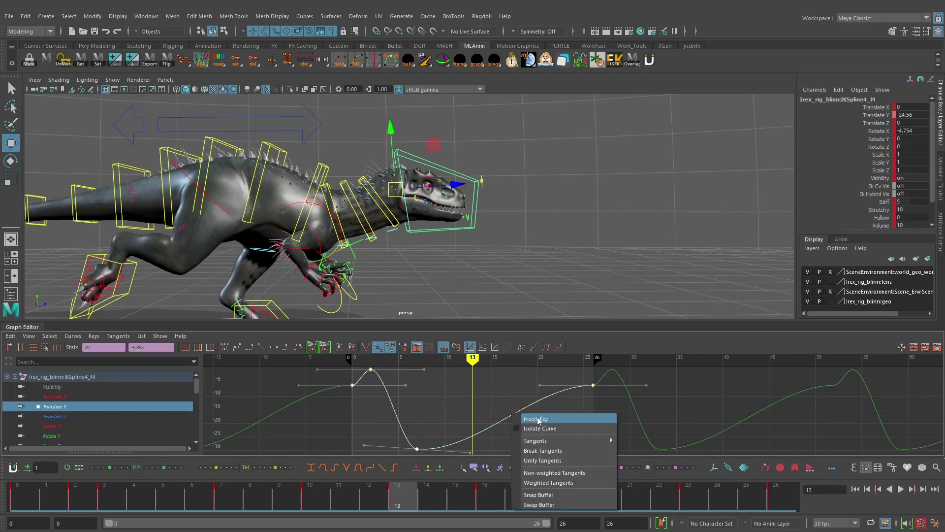
click(538, 420)
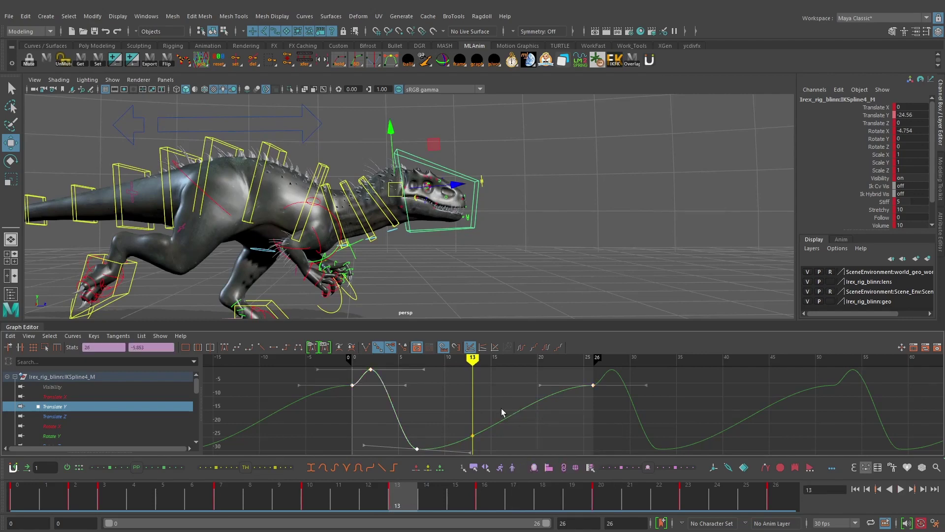
Copy the Translate Y value of the frame 0 key, -5.853, onto the key at frame 13.
click(22, 500)
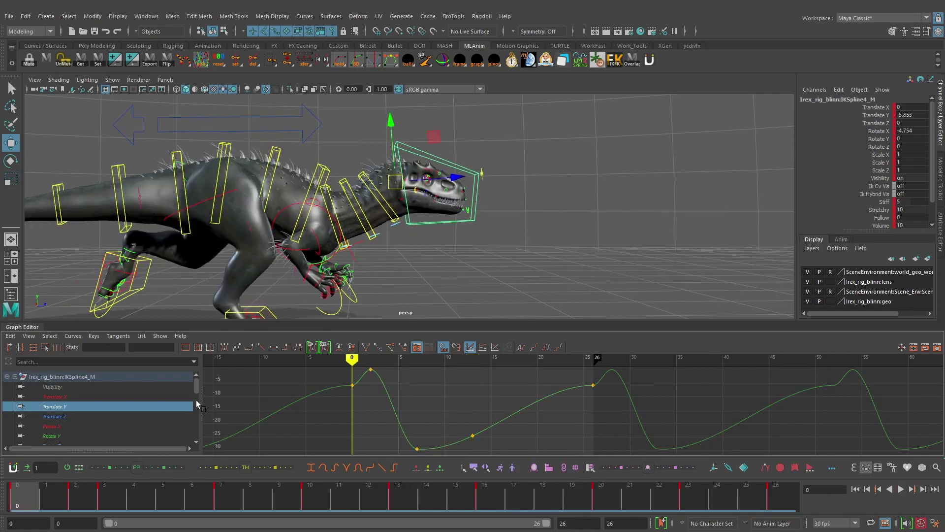
drag(338, 388, 332, 383)
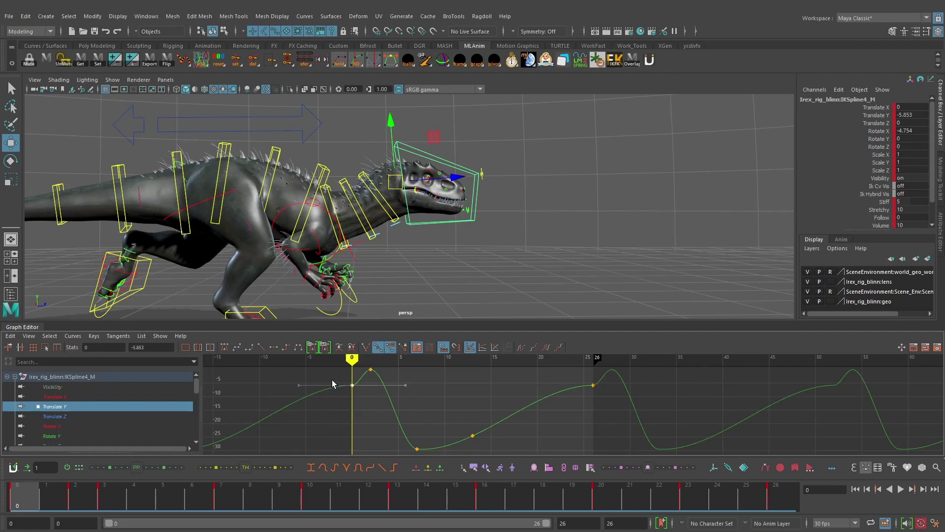
click(170, 347)
key(ctrl+c)
click(473, 435)
click(399, 500)
click(161, 347)
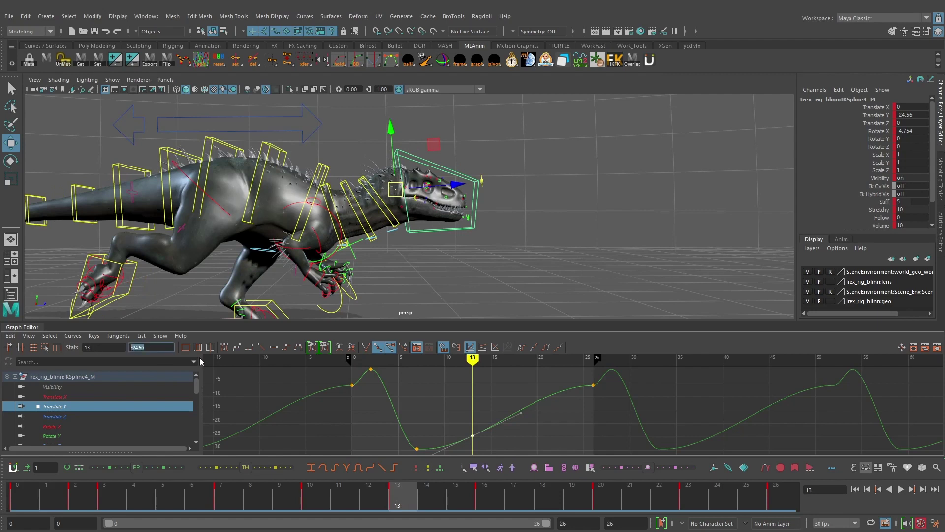
key(ctrl+v)
key(Return)
click(506, 399)
Insert a key at frame 15 on the head control's Translate Y curve.
alt+middle_drag(504, 389, 499, 406)
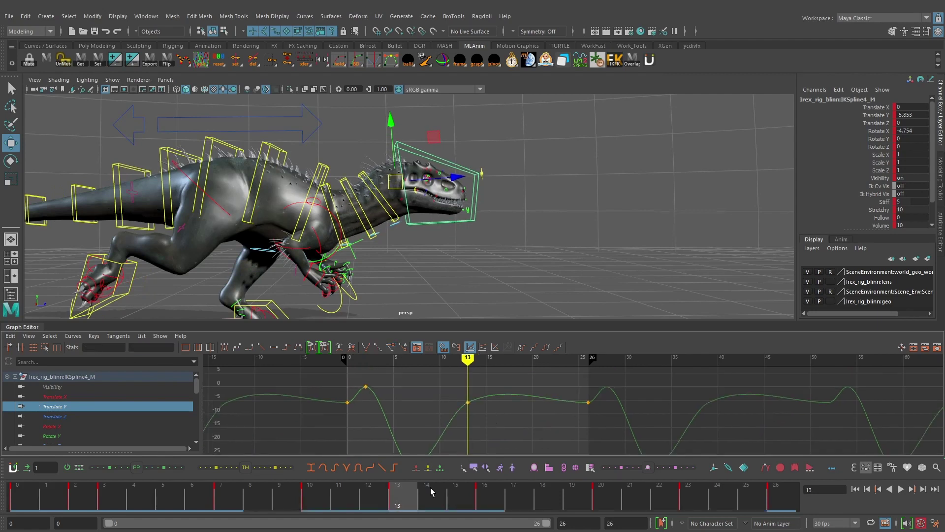
drag(427, 425, 492, 433)
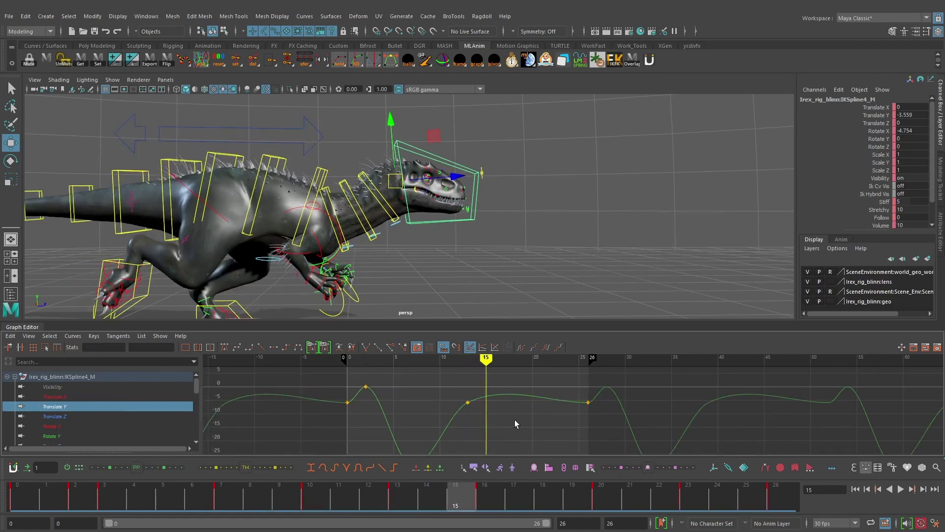
click(458, 416)
right_click(476, 415)
click(498, 419)
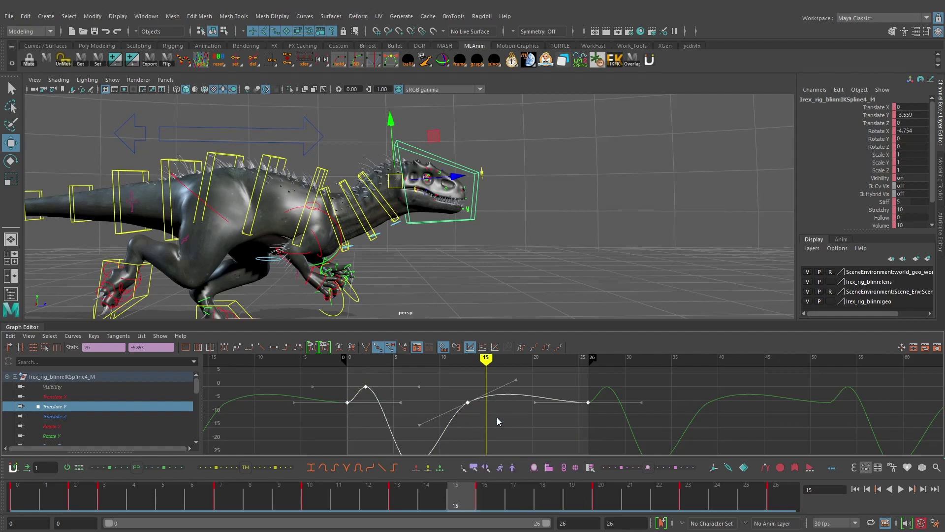
Check the frame 2 key's value and set the Translate Y key at frame 15 to the same value, 0.
click(432, 418)
drag(357, 394, 358, 396)
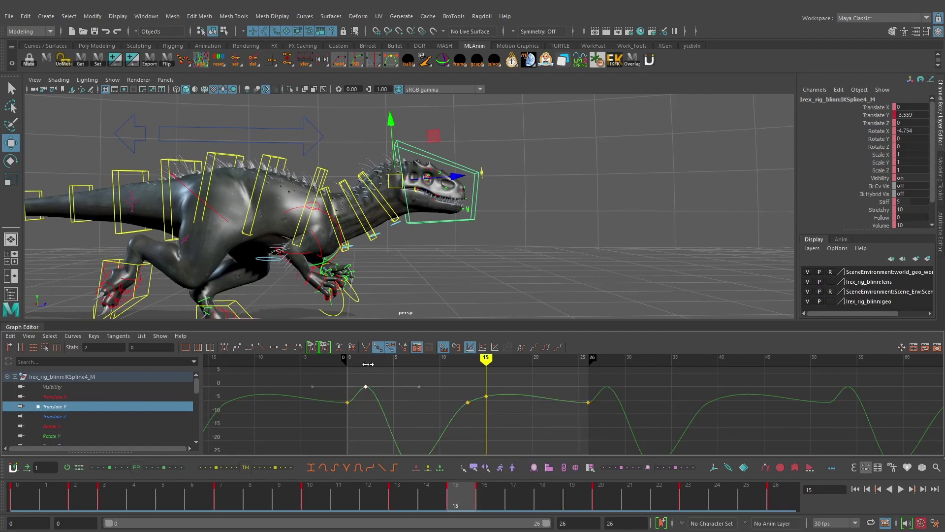
drag(484, 418, 484, 418)
double_click(167, 348)
text(0)
key(Return)
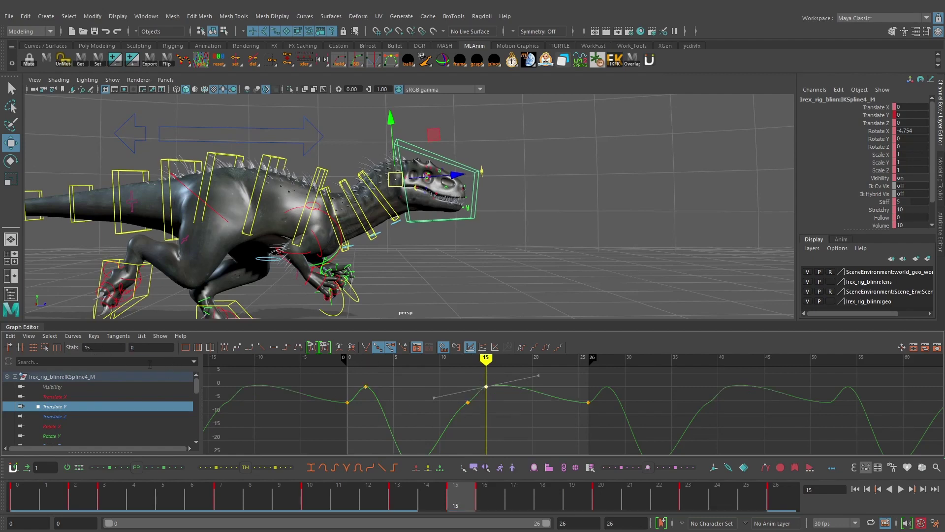
Steepen the tangent of the frame 13 Translate Y key for a smooth rise into frame 15, and play the cycle.
drag(475, 411, 454, 395)
alt+shift+middle_drag(476, 393, 477, 389)
alt+shift+right_drag(477, 388, 498, 388)
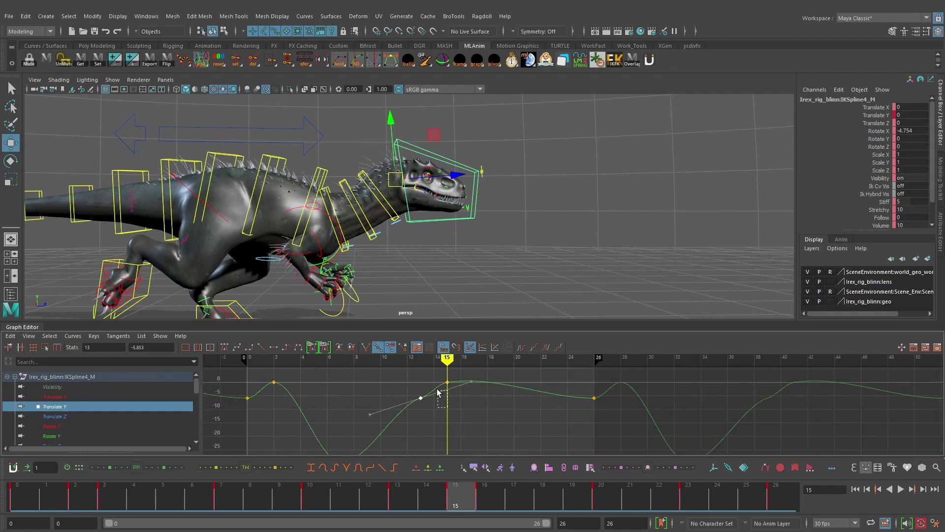
click(439, 391)
middle_drag(443, 386, 435, 370)
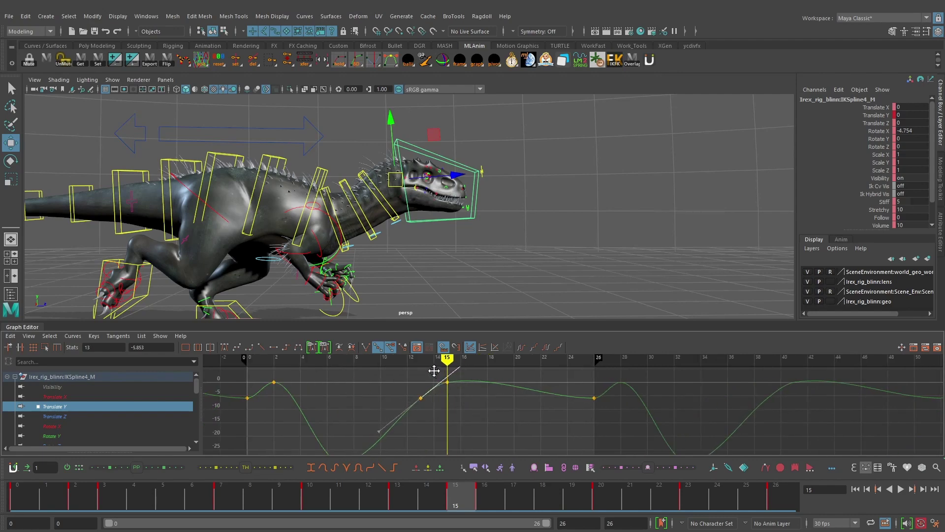
click(469, 404)
key(alt+v)
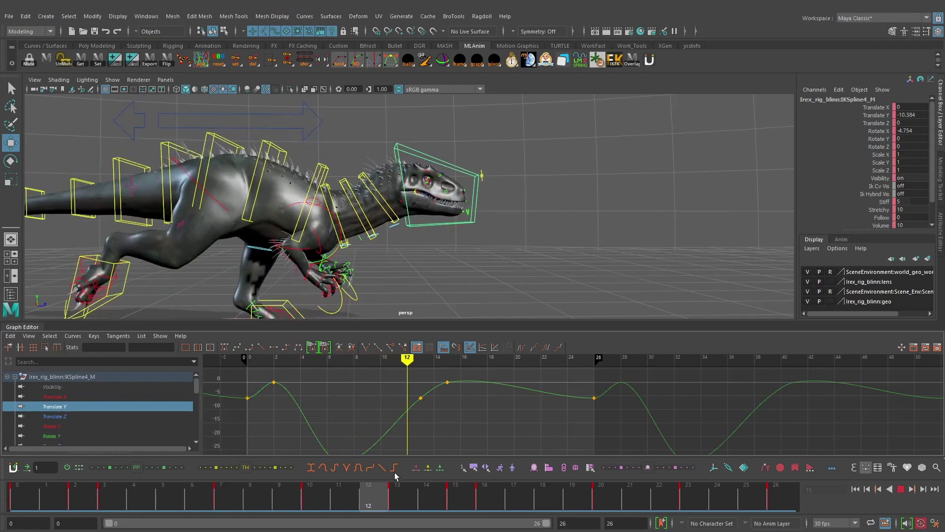
Insert a Translate Y key at frame 20 and set it to the frame 7 key's value, -29.457.
drag(111, 455, 594, 499)
drag(534, 401, 536, 405)
right_click(542, 409)
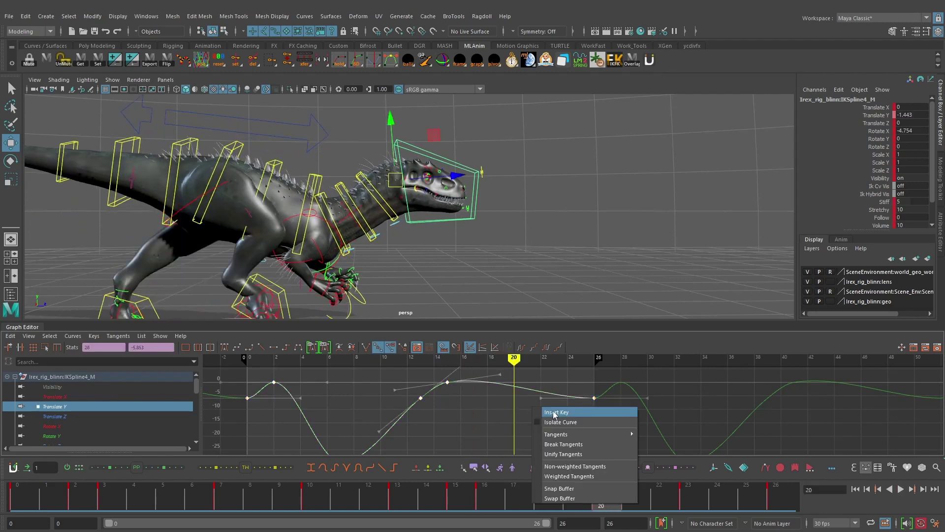
click(556, 413)
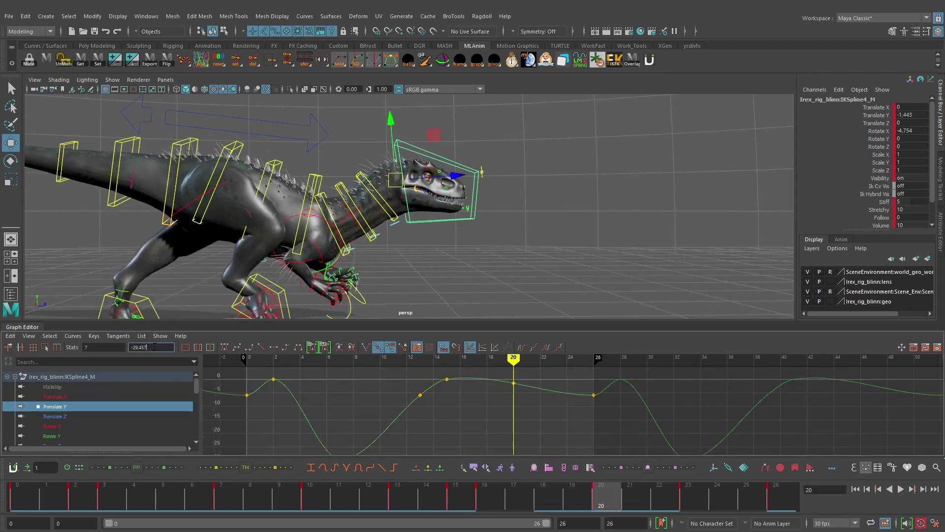
click(513, 383)
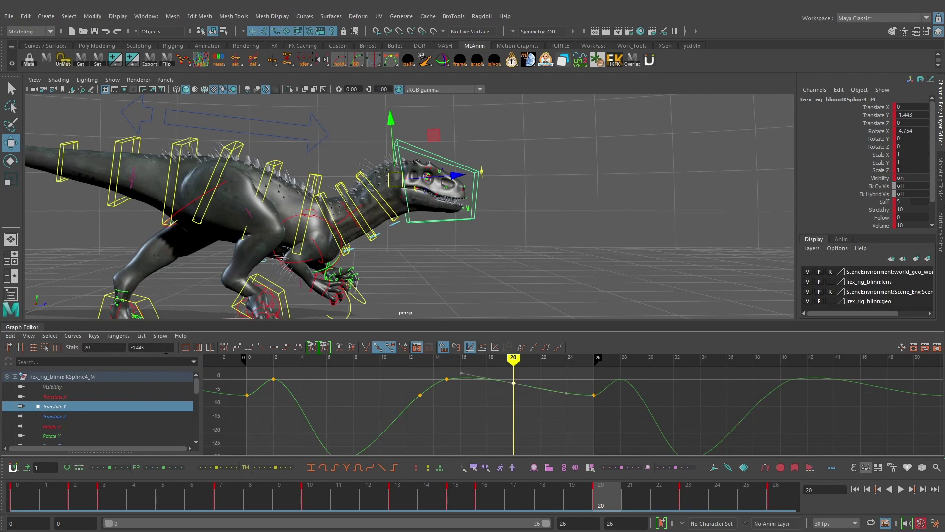
text(-29.457)
key(Return)
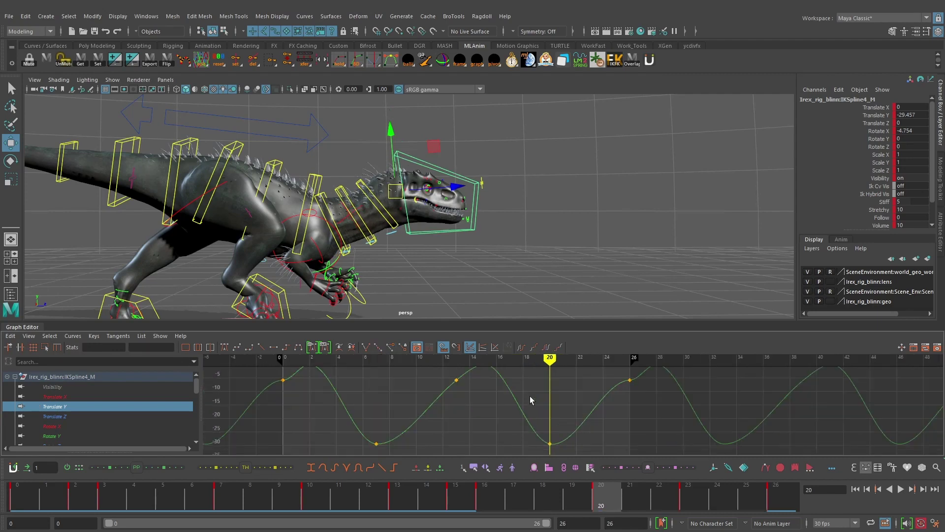
Slope the tangents of the head's Translate Y keys at frames 26 and 0 so the curve loops smoothly through the rise.
alt+middle_drag(526, 397, 512, 391)
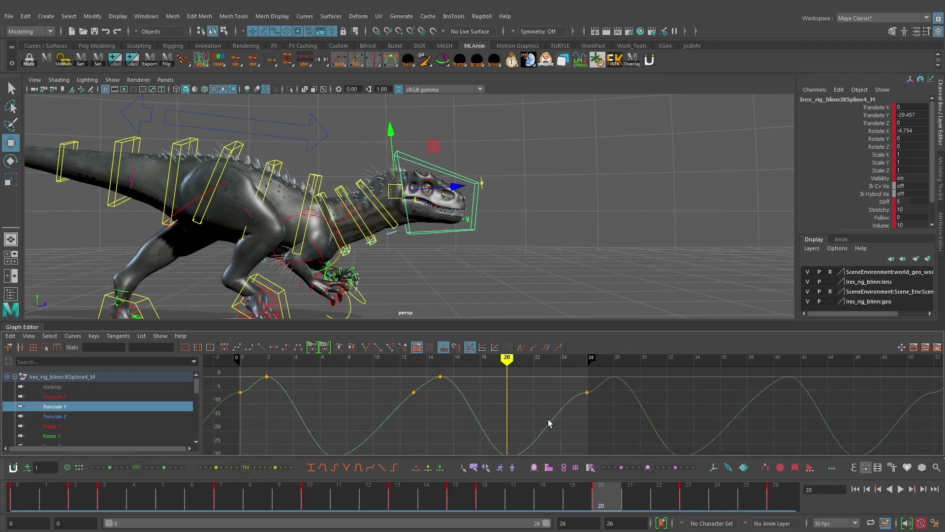
alt+middle_drag(549, 423, 541, 392)
drag(600, 405, 599, 404)
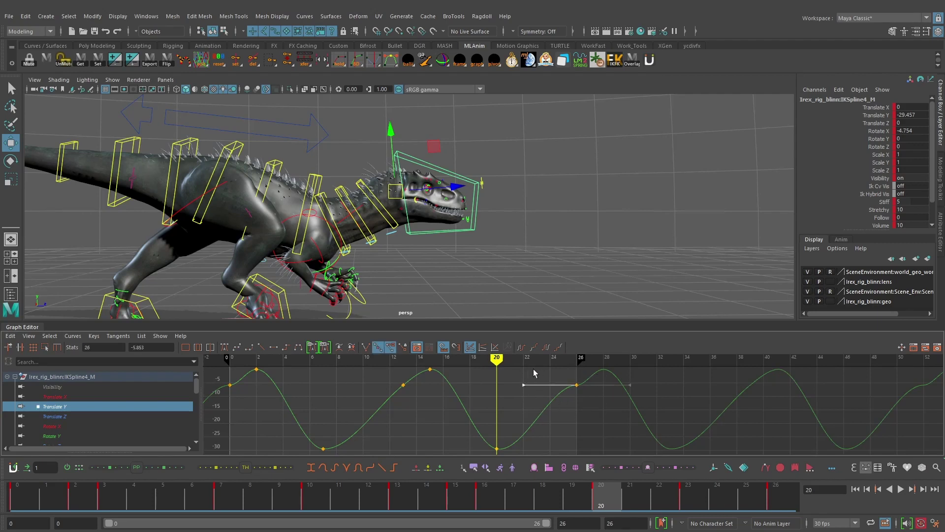
middle_drag(536, 371, 557, 400)
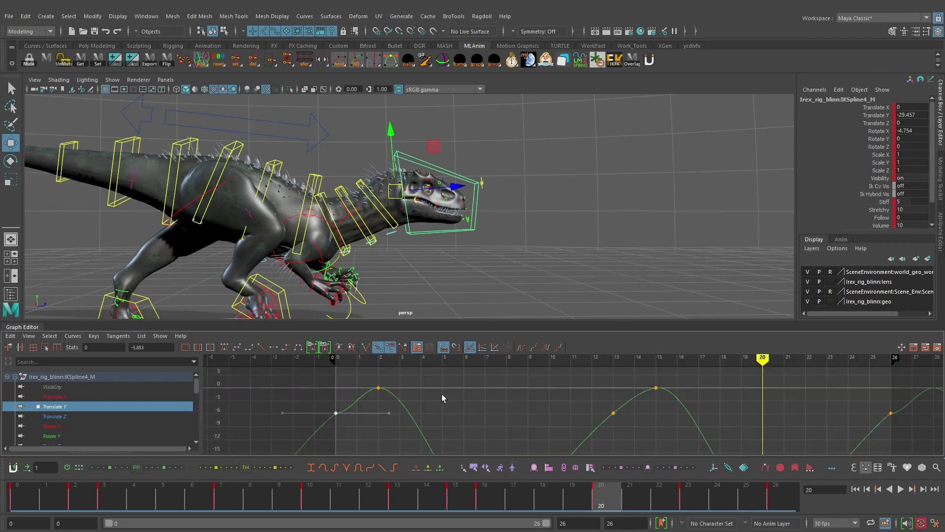
alt+middle_drag(441, 398, 437, 422)
middle_drag(523, 417, 511, 374)
alt+middle_drag(729, 414, 543, 395)
scroll(543, 394, down, 4)
alt+middle_drag(621, 411, 693, 398)
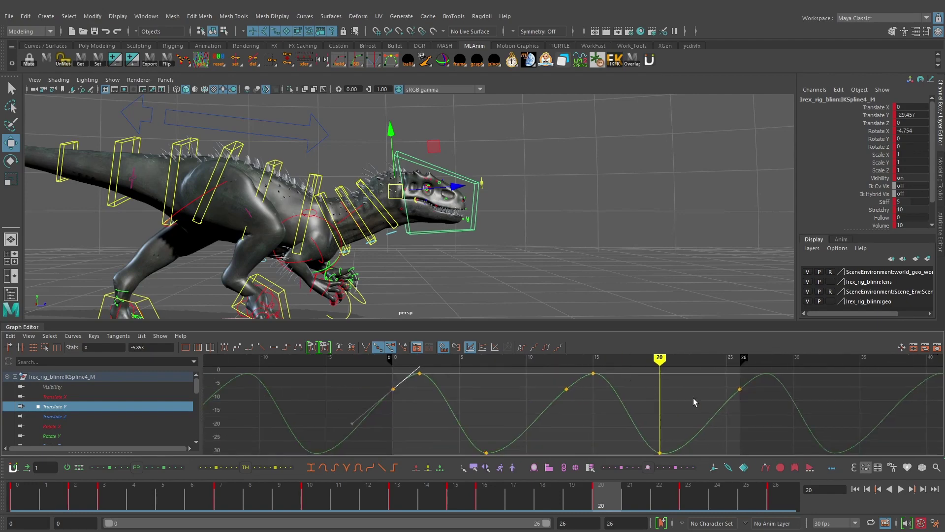
Play the run cycle and inspect the head motion from several angles with the rig controls hidden.
click(900, 489)
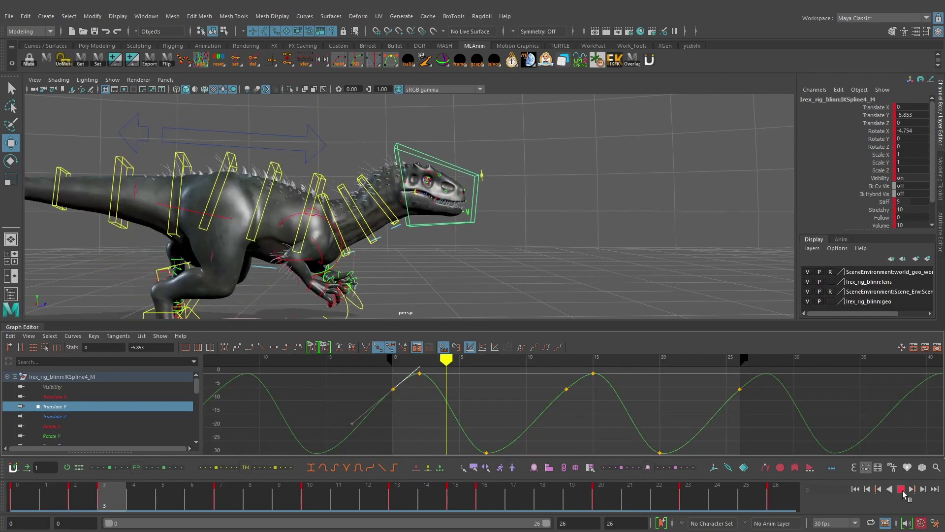
alt+drag(526, 294, 460, 235)
key(alt+1)
alt+drag(354, 242, 493, 241)
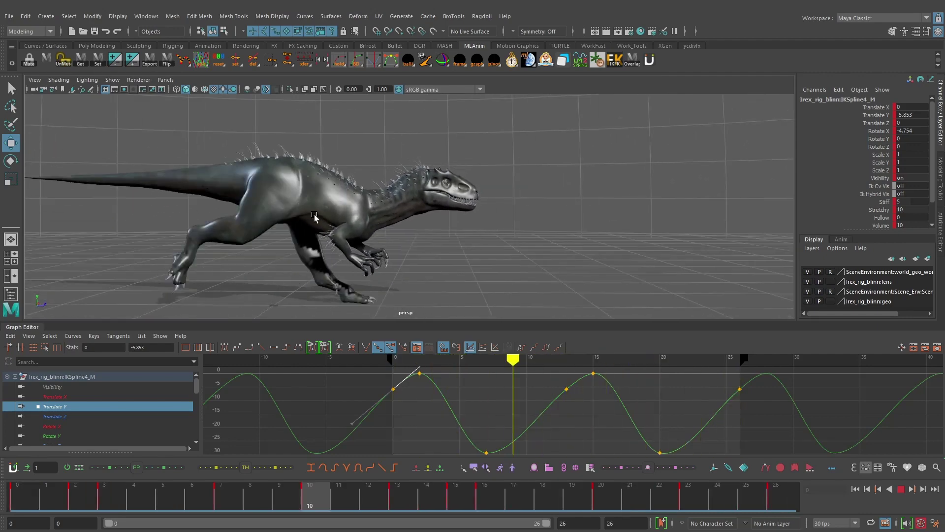
key(alt+1)
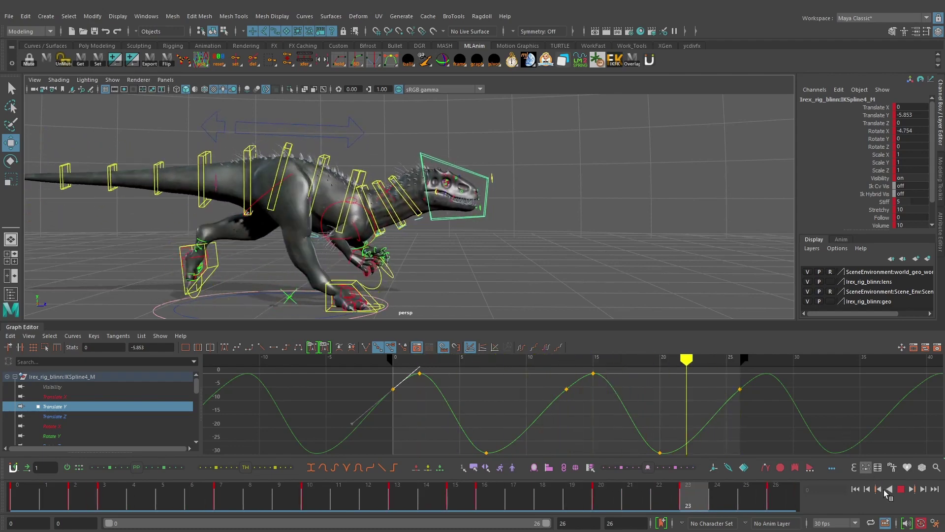
Return to frame 0 and set all keys on the head control's Rotate X curve to 0.
click(11, 493)
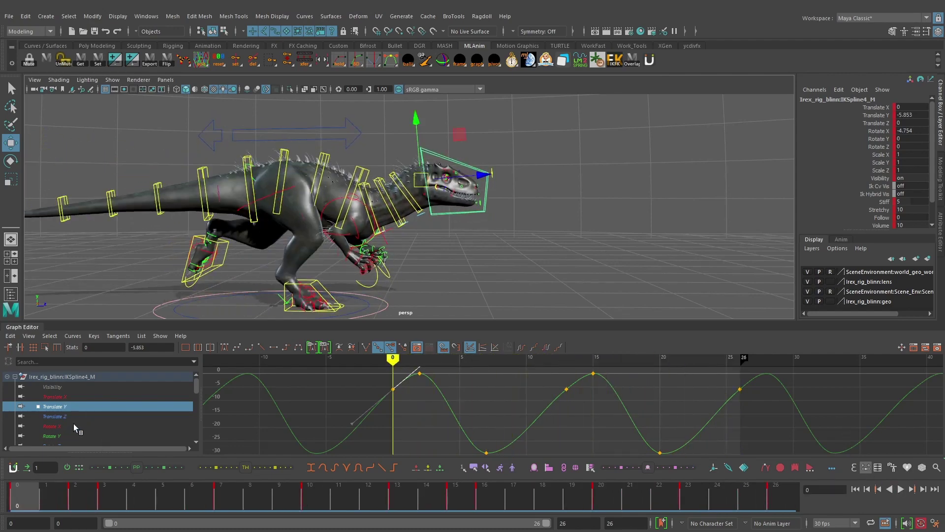
click(52, 426)
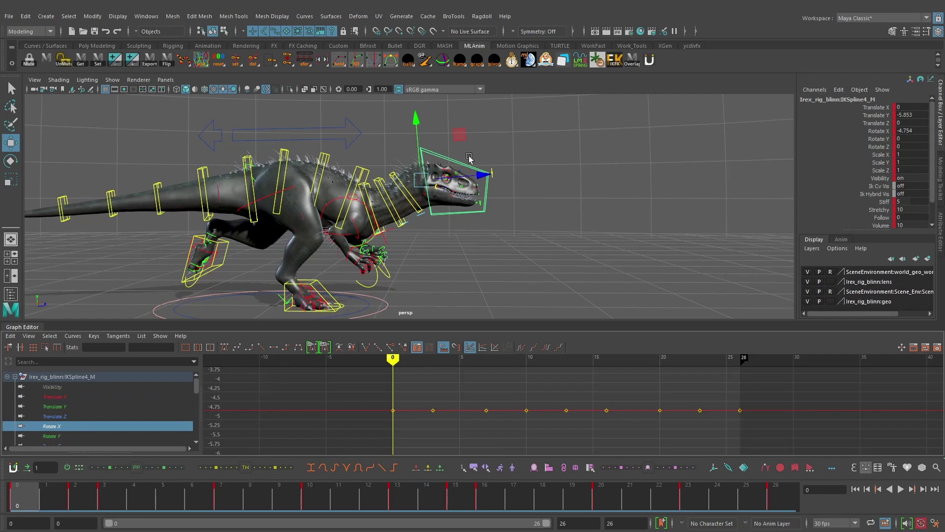
drag(806, 384, 427, 429)
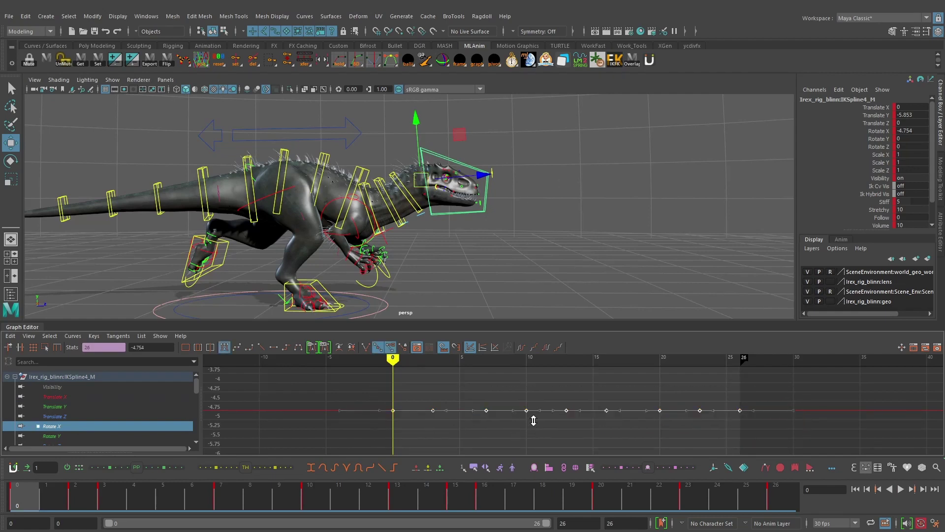
middle_drag(534, 420, 515, 413)
click(140, 348)
text(0)
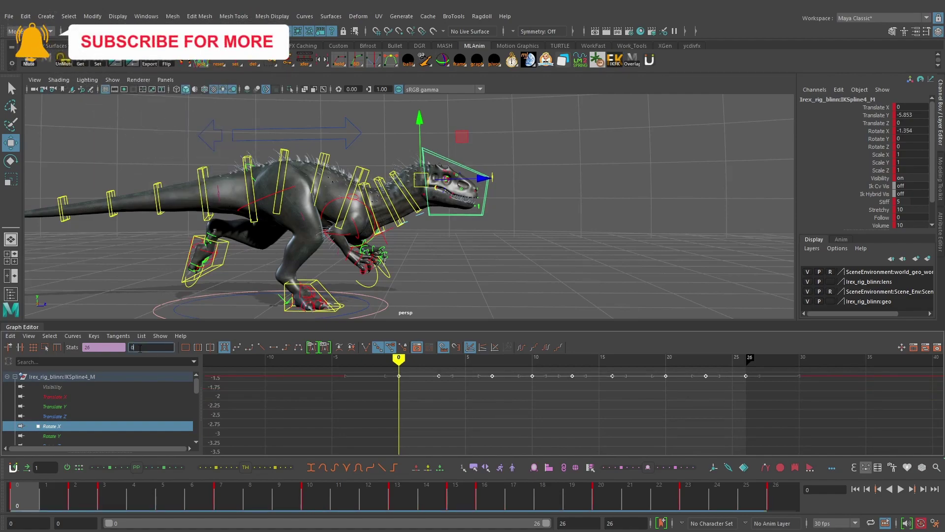
key(Return)
Try rotating the head control at frame 0 and undo the rotation.
alt+drag(590, 179, 296, 178)
key(e)
mouse_move(429, 140)
mouse_down()
mouse_move(438, 154)
mouse_move(420, 135)
mouse_move(417, 148)
mouse_up()
key(ctrl+z)
alt+drag(246, 207, 490, 253)
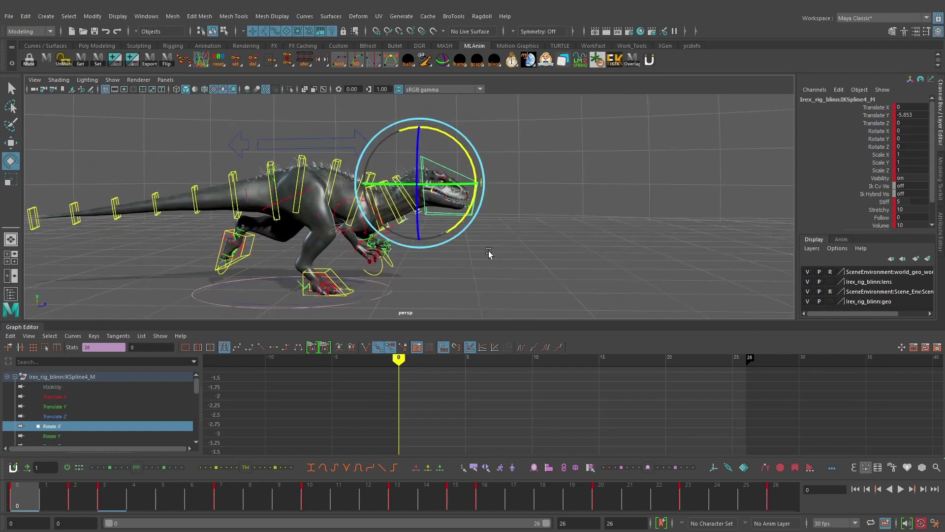
Delete all Rotate X keys of the head control between frames 0 and 26.
key(f)
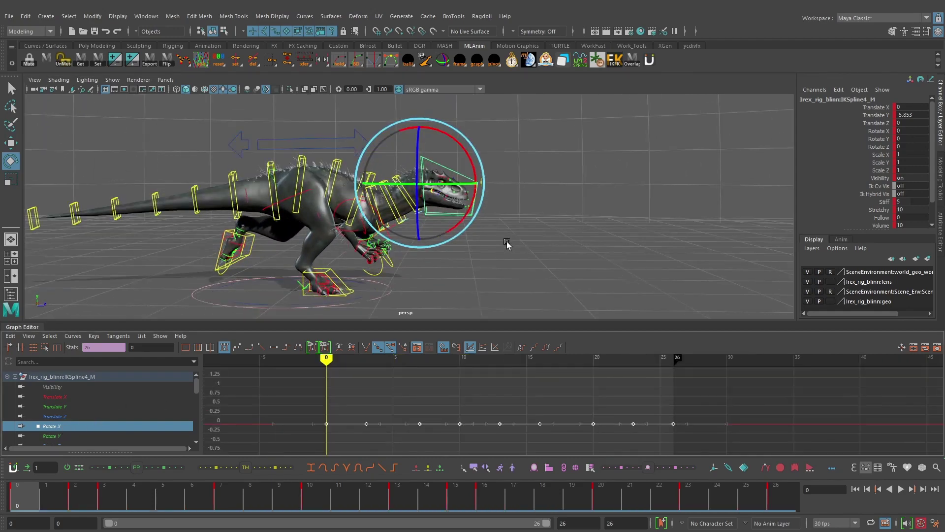
drag(649, 380, 365, 443)
key(Delete)
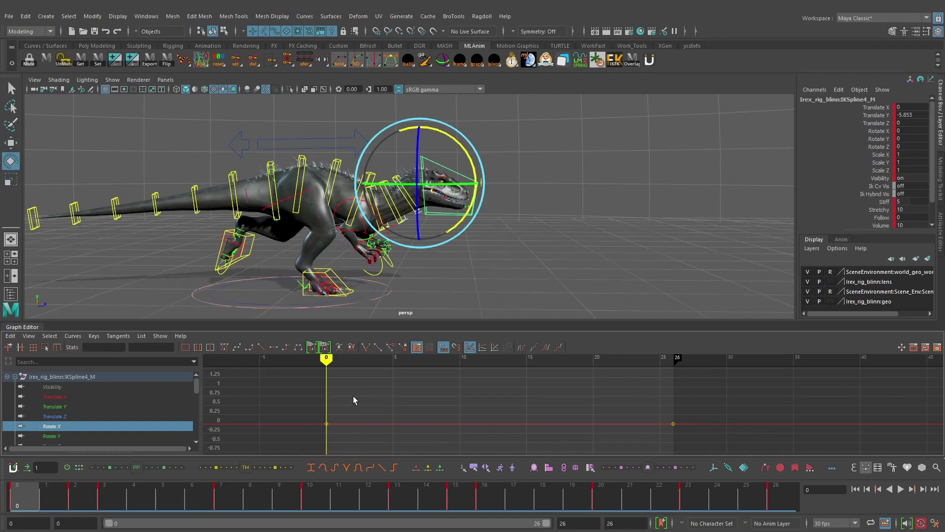
scroll(497, 226, up, 2)
alt+middle_drag(526, 272, 504, 262)
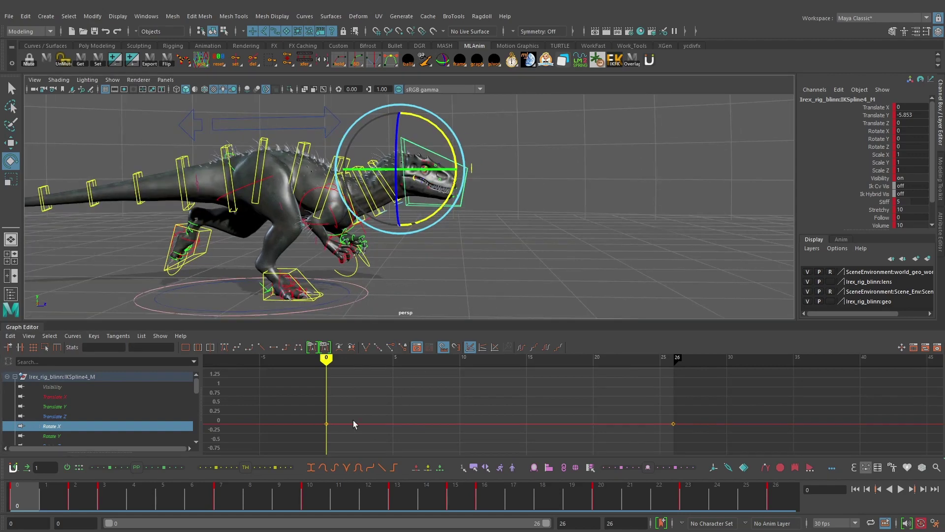
Step and play through the first frames of the stride, and insert a key at frame 5 on the Rotate X curve.
key(alt+period)
key(alt+period)
key(alt+period)
key(alt+period)
key(alt+period)
key(alt+period)
key(alt+period)
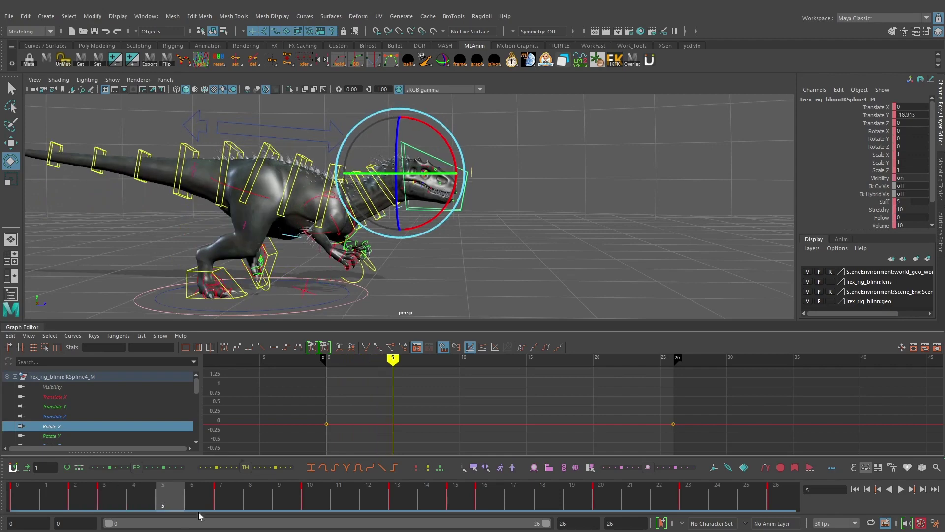
drag(197, 496, 171, 497)
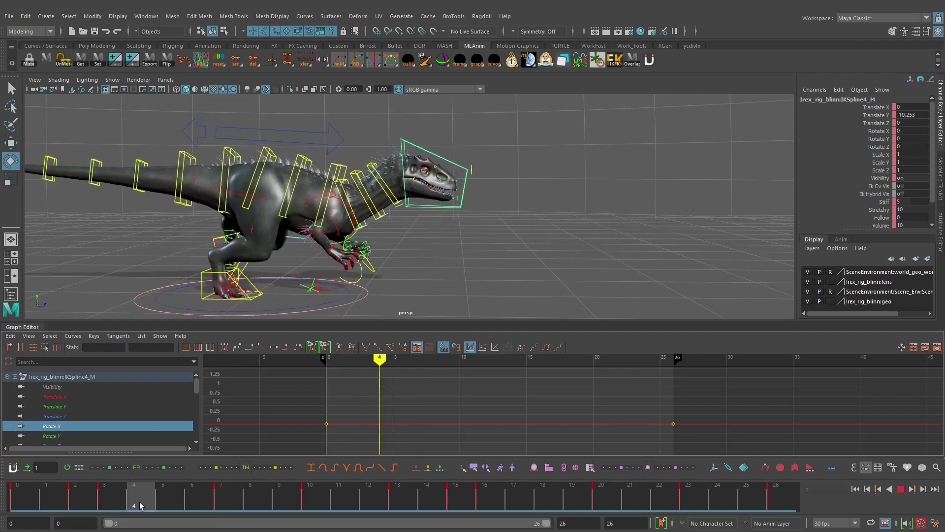
key(alt+v)
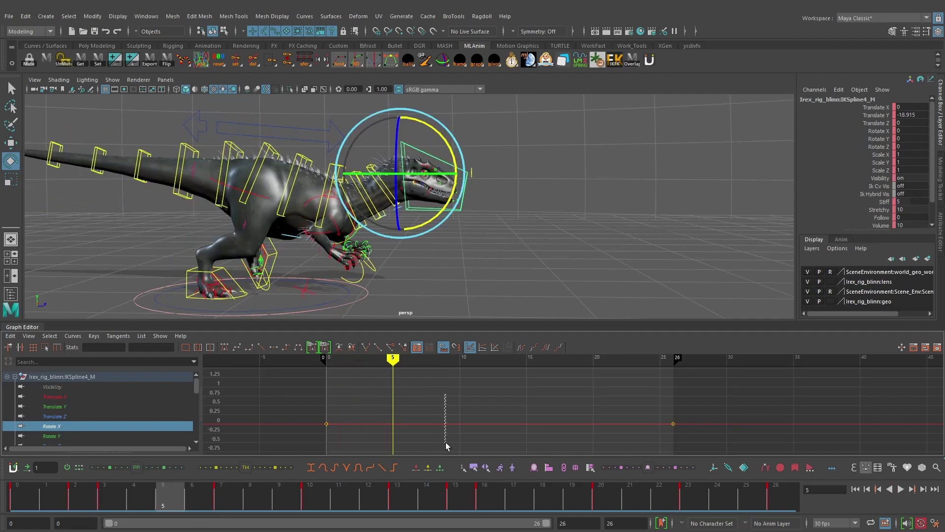
drag(446, 443, 445, 444)
right_click(441, 404)
click(474, 411)
alt+middle_drag(437, 406, 501, 390)
drag(502, 389, 442, 423)
key(w)
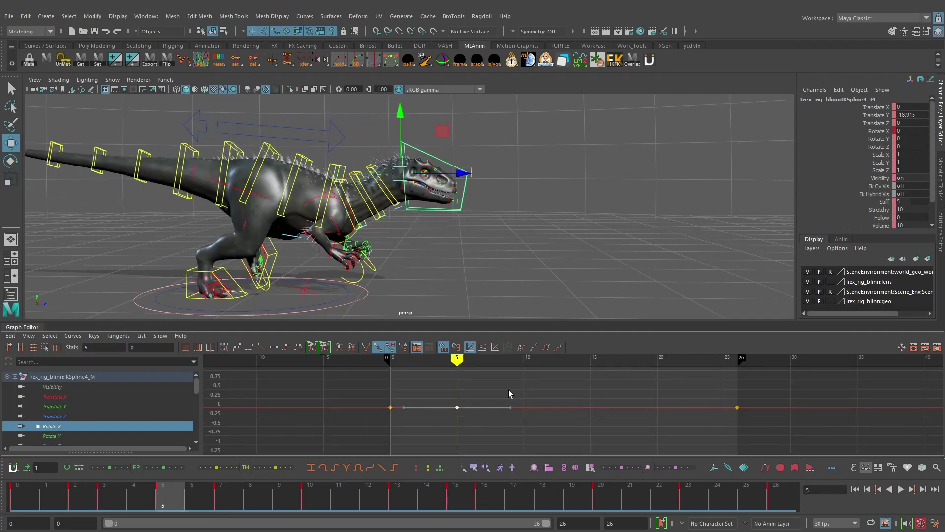
Lower the Rotate X key at frame 5 to about -3.3 to tilt the head.
shift+middle_drag(507, 390, 507, 412)
alt+middle_drag(511, 401, 485, 430)
alt+middle_drag(489, 412, 525, 410)
scroll(502, 389, down, 3)
mouse_move(526, 396)
alt+middle_down()
mouse_move(537, 401)
mouse_move(533, 386)
mouse_move(527, 394)
alt+middle_up()
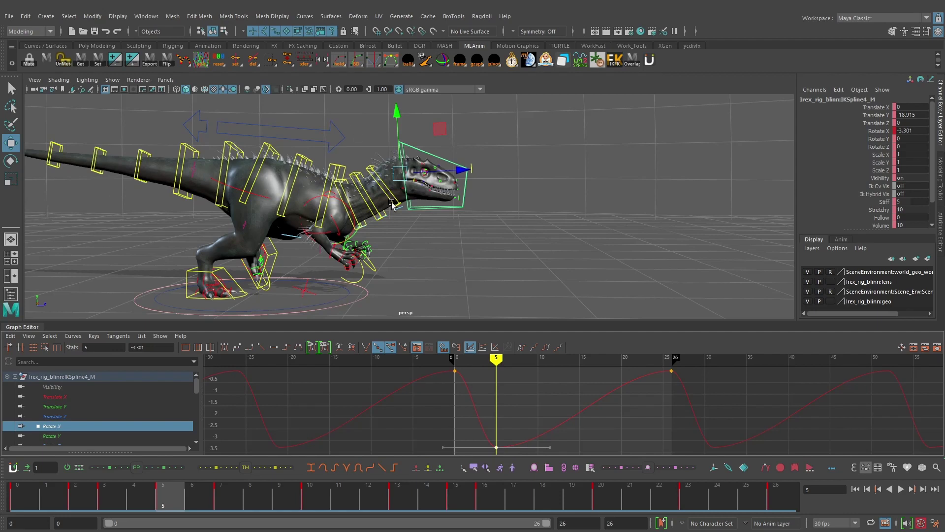
alt+drag(346, 159, 351, 159)
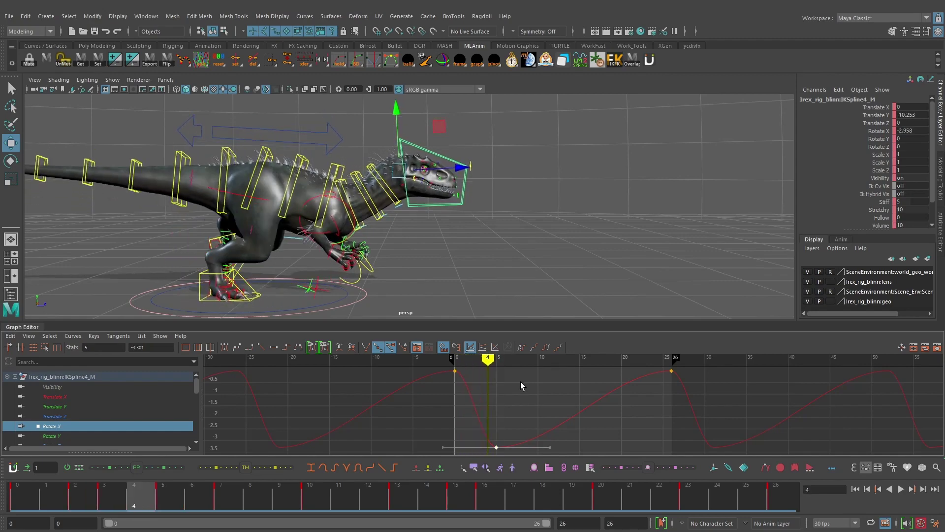
Insert a key at frame 13 on the head control's Rotate X curve.
drag(301, 502, 413, 502)
drag(624, 411, 580, 383)
right_click(581, 383)
click(612, 389)
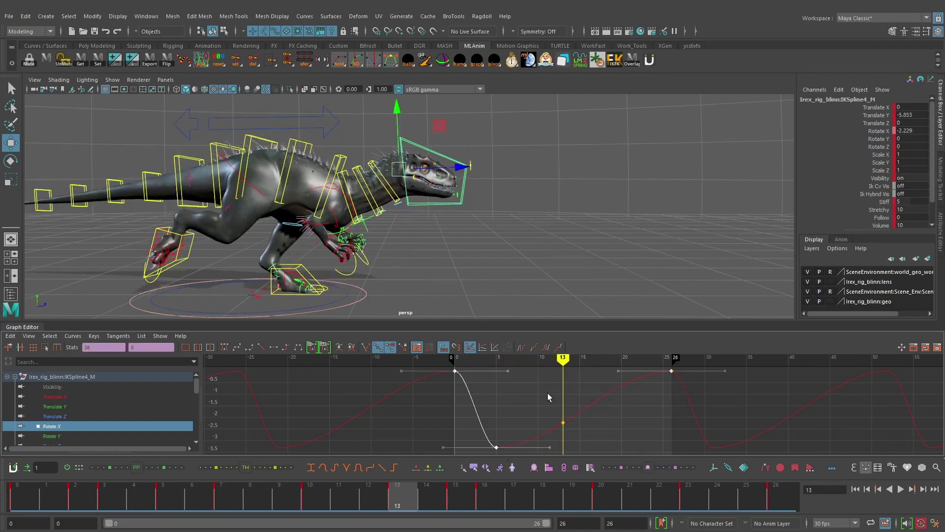
Set the Rotate X key at frame 13 to 0 and give it an auto tangent.
click(548, 393)
alt+middle_drag(548, 393, 518, 405)
drag(442, 369, 377, 391)
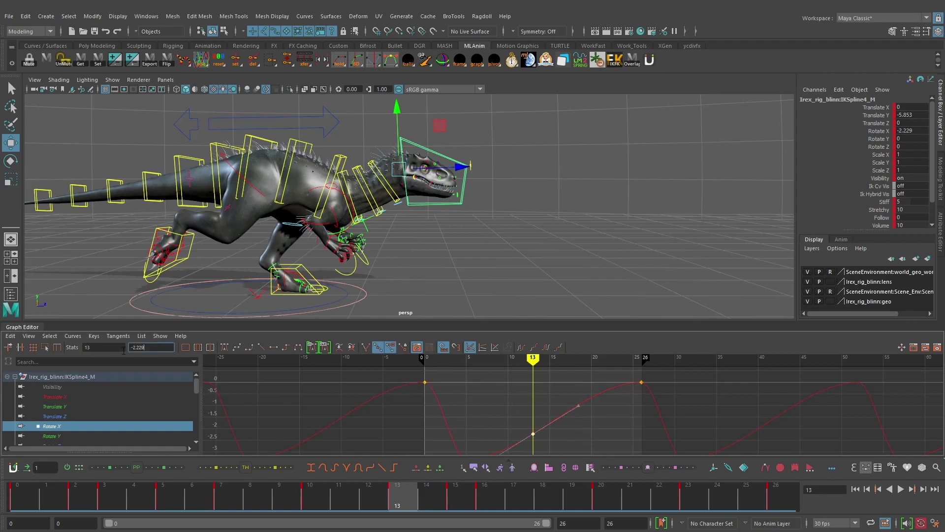
drag(152, 348, 122, 351)
text(0)
key(Return)
click(224, 347)
alt+middle_drag(528, 399, 519, 386)
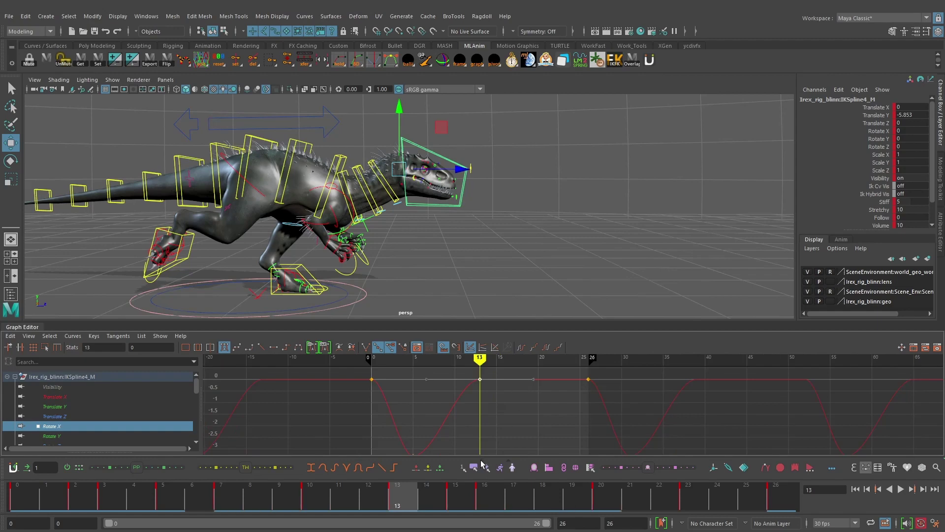
Insert a key at frame 18 on the head control's Rotate X curve.
drag(413, 503, 544, 502)
right_click(550, 403)
drag(564, 388, 502, 371)
click(575, 409)
alt+middle_drag(471, 431, 461, 417)
Set the Rotate X key at frame 18 to the frame 5 key's value, -3.301.
drag(427, 410, 386, 451)
scroll(432, 418, down, 3)
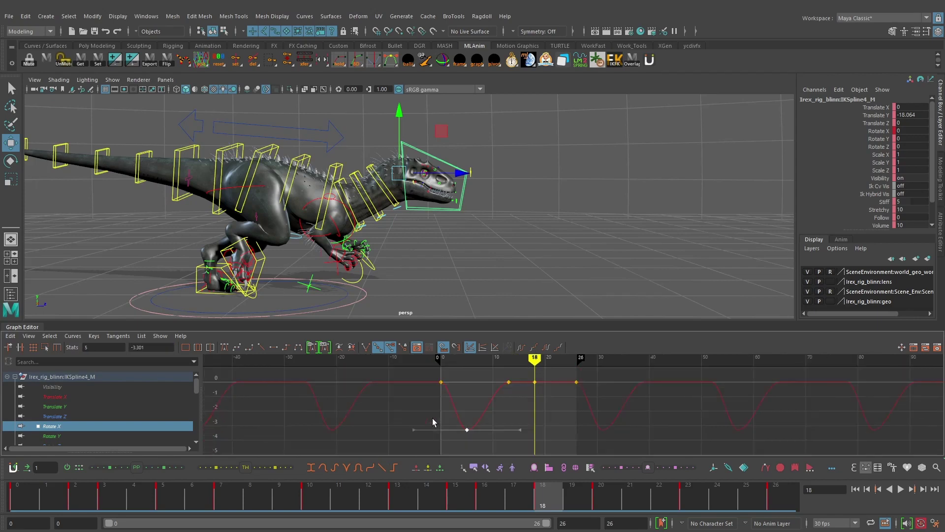
click(566, 419)
key(Return)
click(536, 425)
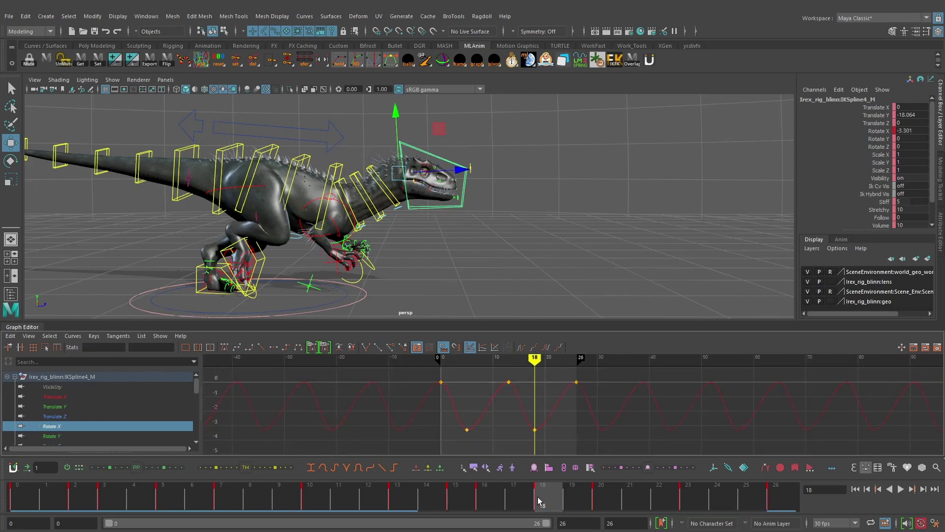
Play the cycle, review the head's rotation from both sides, and return to frame 0.
key(alt+v)
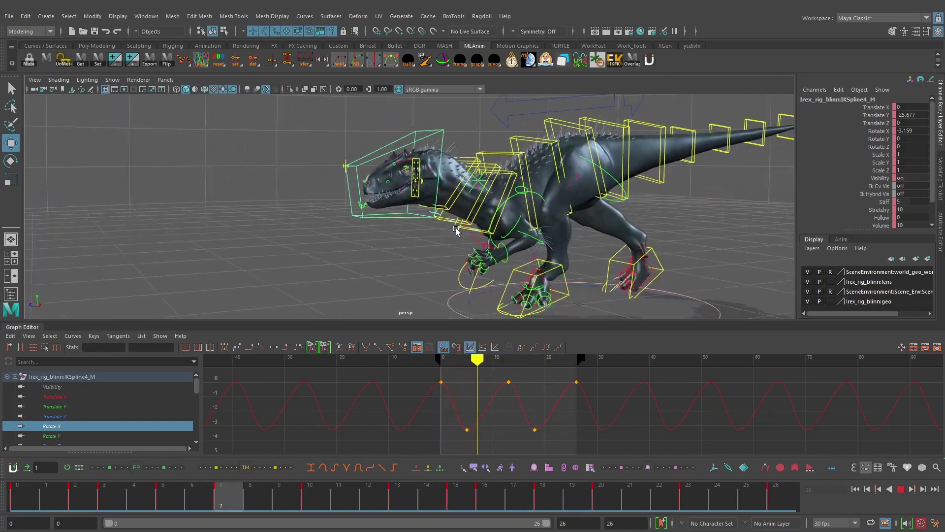
alt+drag(457, 231, 552, 236)
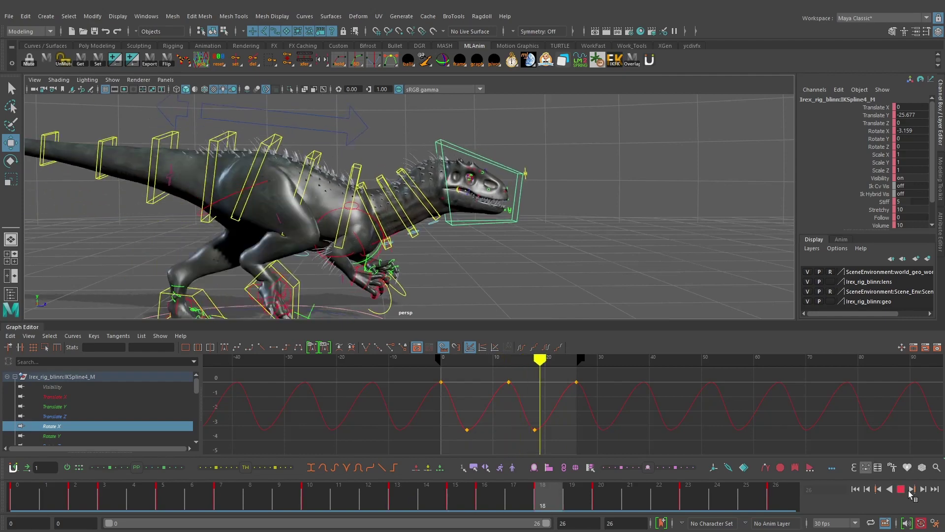
key(alt+v)
key(alt+shift+v)
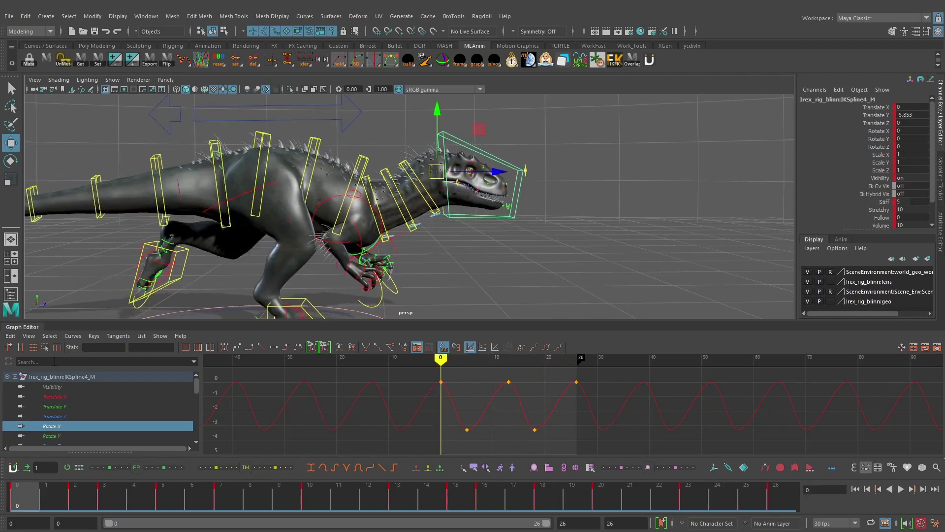
Try moving the neck control just behind the head, and undo the move.
click(403, 167)
mouse_move(418, 169)
mouse_down()
mouse_move(420, 184)
mouse_move(426, 157)
mouse_up()
key(ctrl+z)
key(ctrl+z)
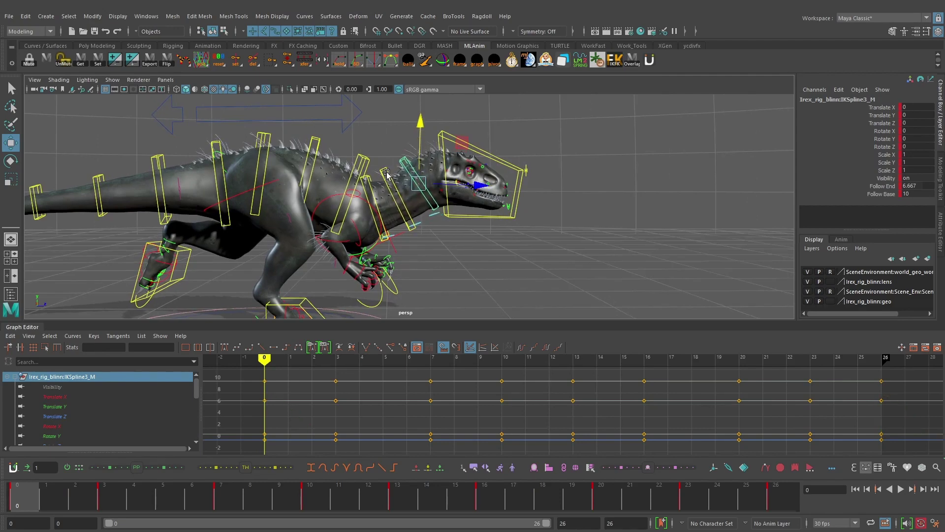
click(406, 160)
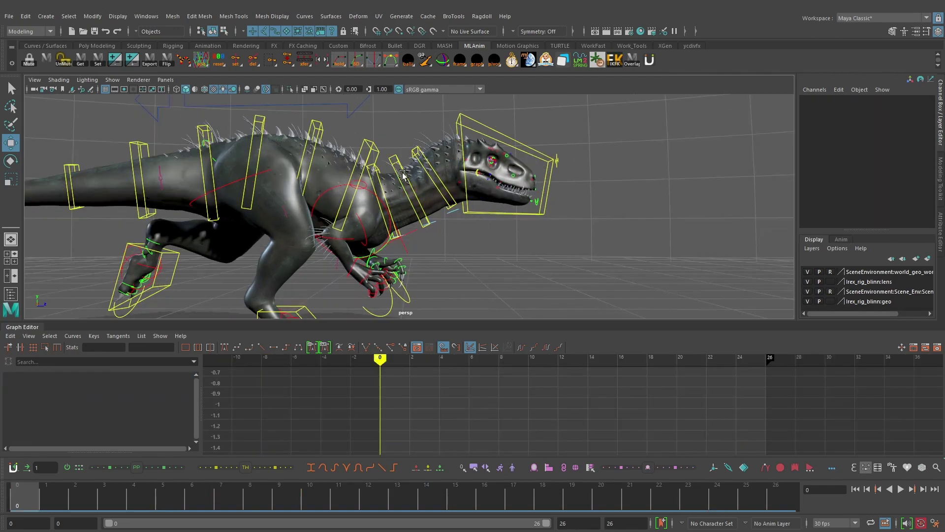
Copy all the keys of the head control's Translate Y curve.
alt+drag(420, 170, 462, 147)
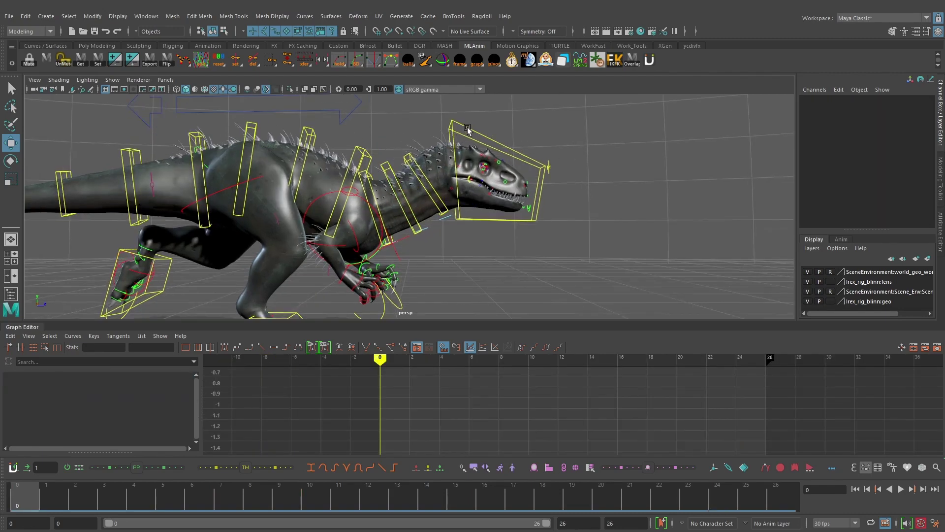
click(469, 129)
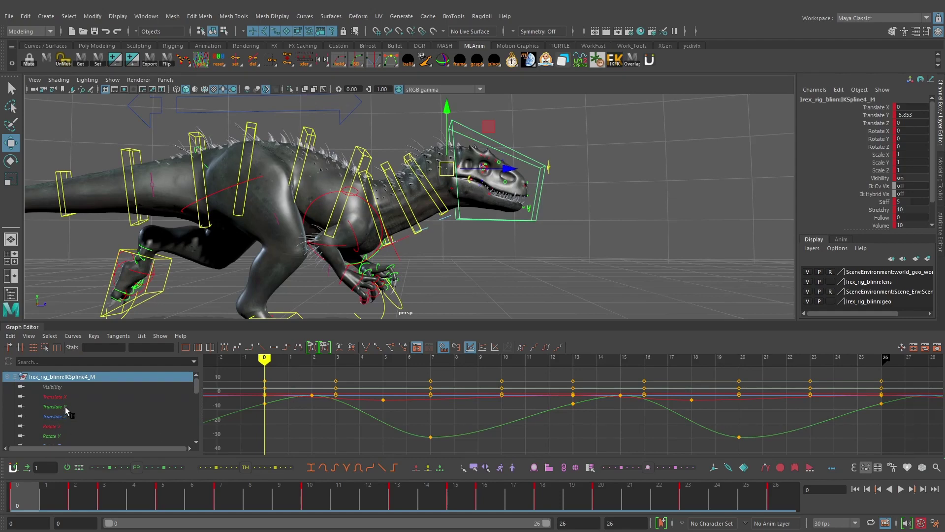
click(65, 406)
scroll(581, 405, down, 2)
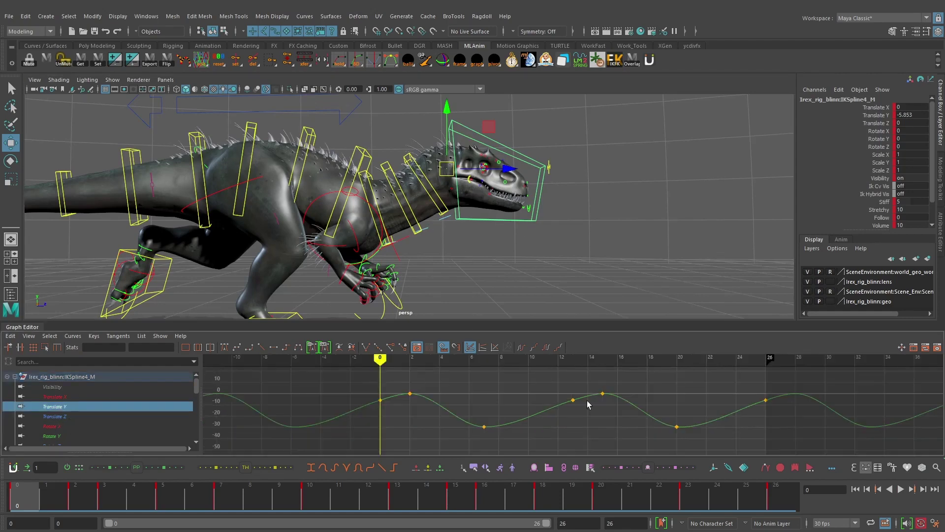
alt+middle_drag(772, 404, 763, 404)
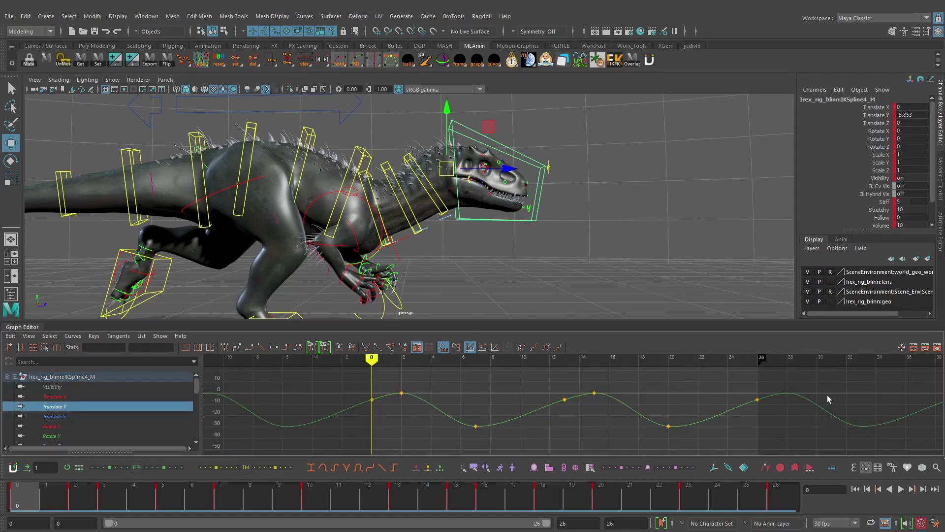
drag(756, 399, 350, 439)
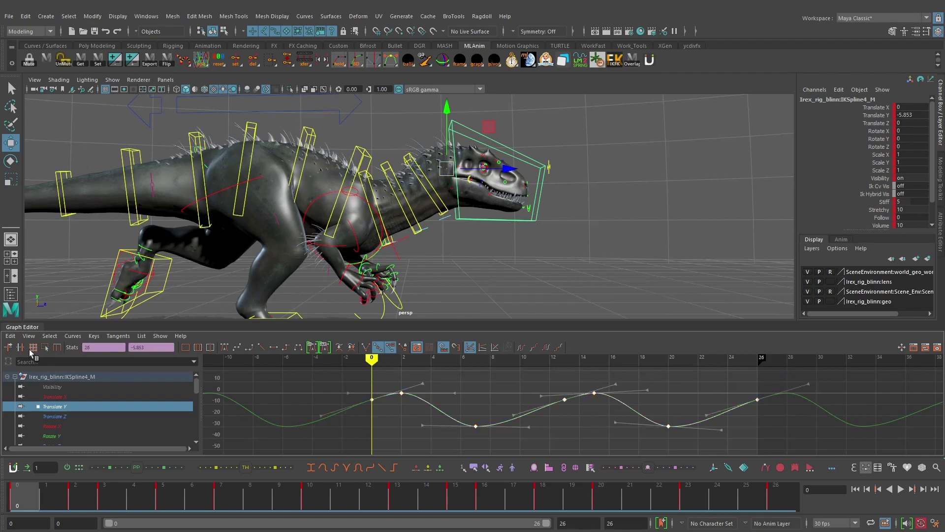
click(10, 336)
click(42, 388)
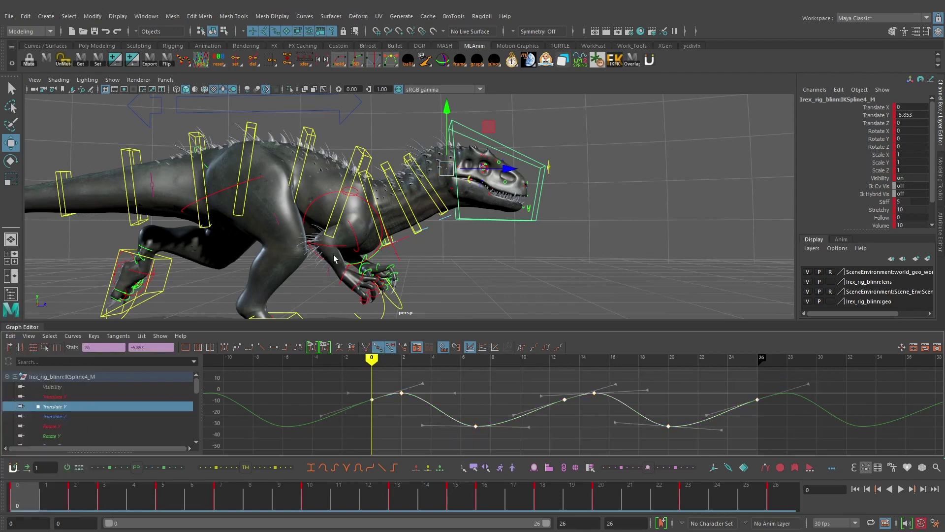
Delete the keys after frame 0 on the neck base control's Translate Y curve and paste the copied head keys in.
click(369, 184)
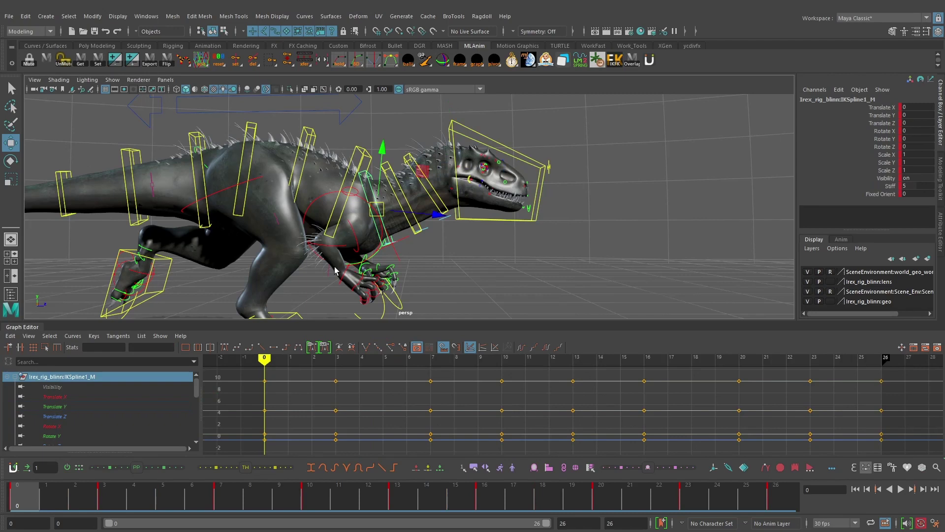
click(83, 407)
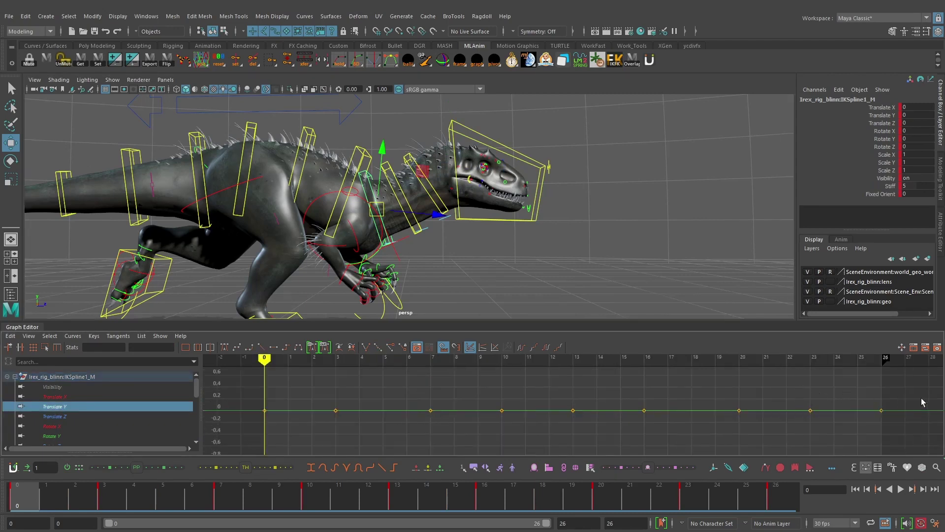
drag(864, 403, 317, 422)
key(Delete)
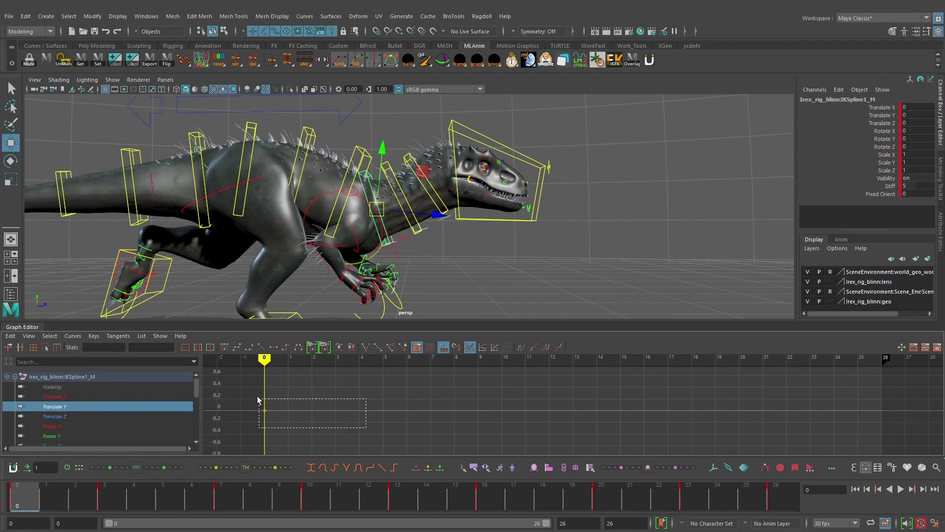
click(10, 336)
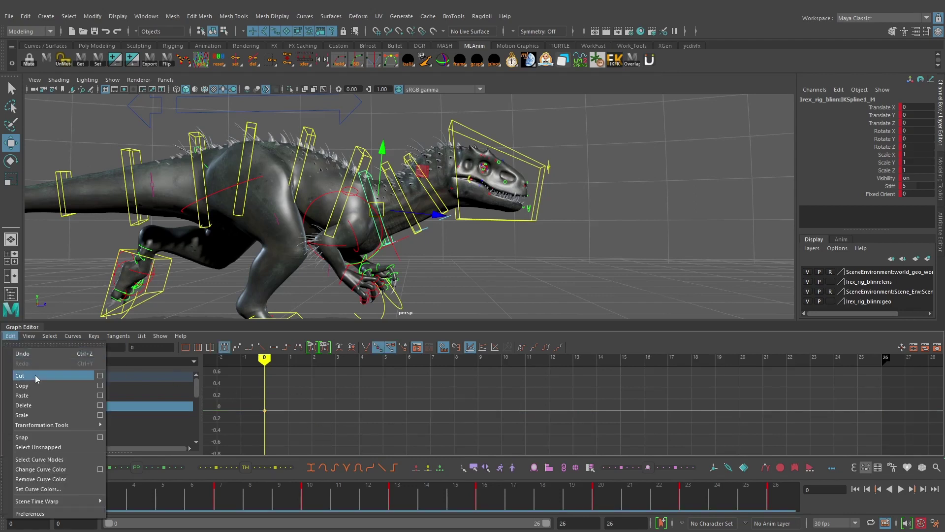
click(40, 395)
key(f)
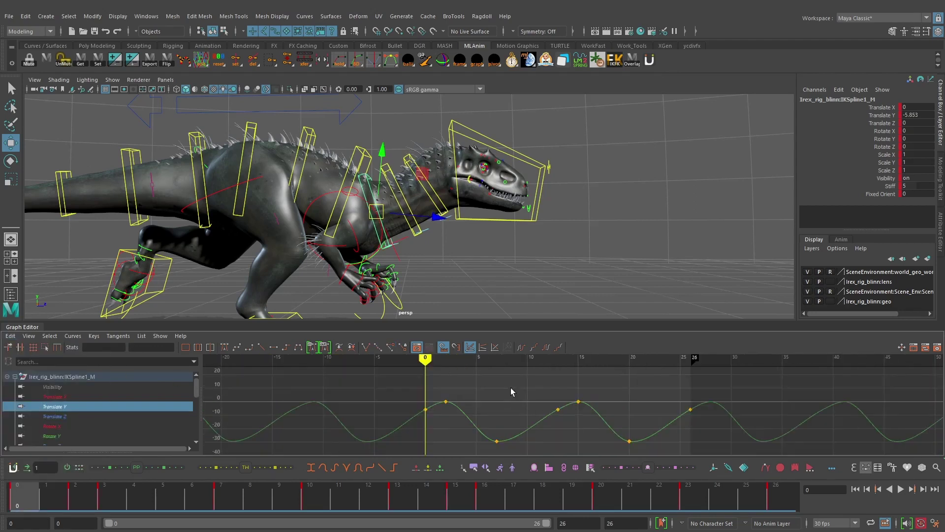
Raise the neck base control's whole Translate Y curve so its frame 0 key is at -1.148.
drag(388, 450, 390, 449)
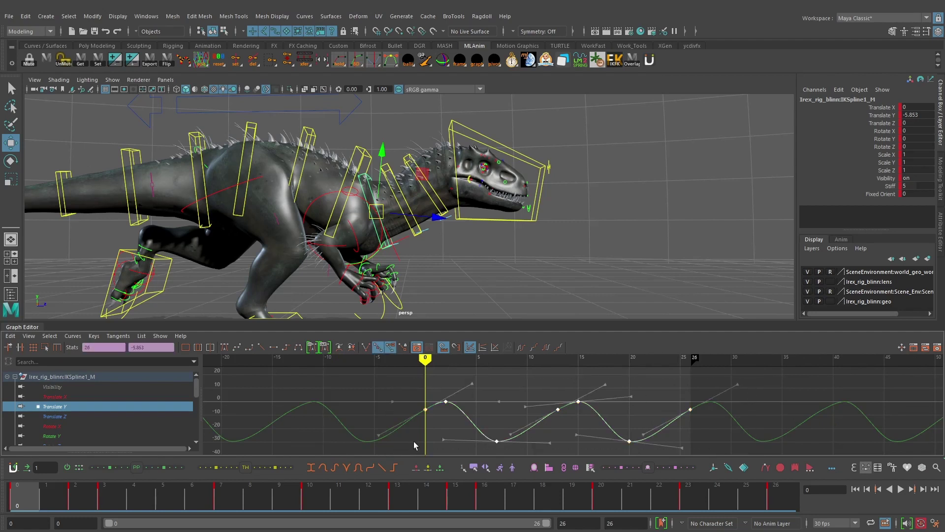
scroll(412, 440, up, 3)
alt+middle_drag(379, 416, 487, 418)
scroll(474, 397, up, 3)
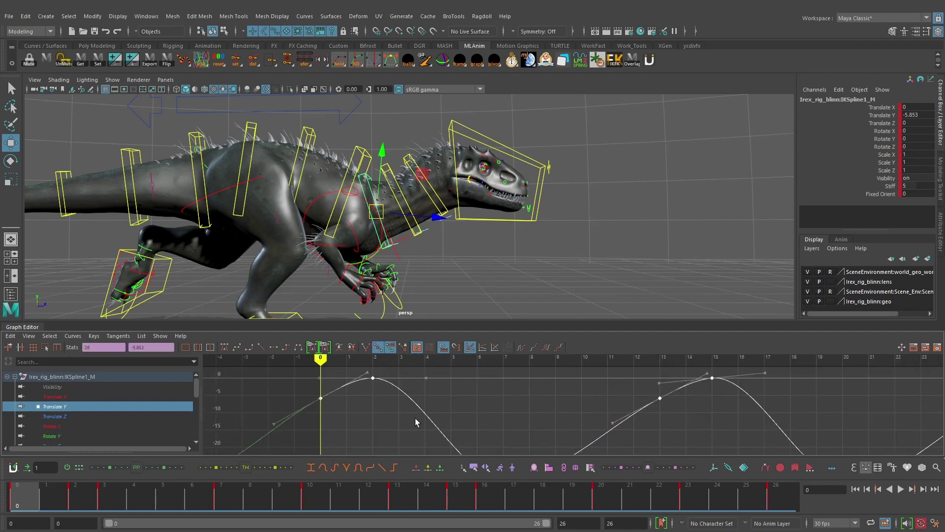
shift+middle_drag(412, 414, 394, 422)
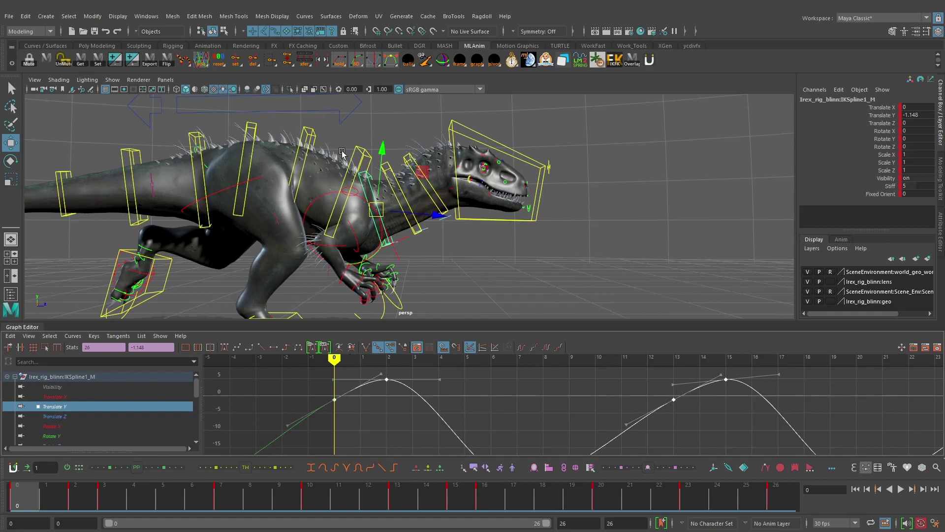
Play the cycle and review the neck base motion from the side.
alt+drag(342, 152, 356, 167)
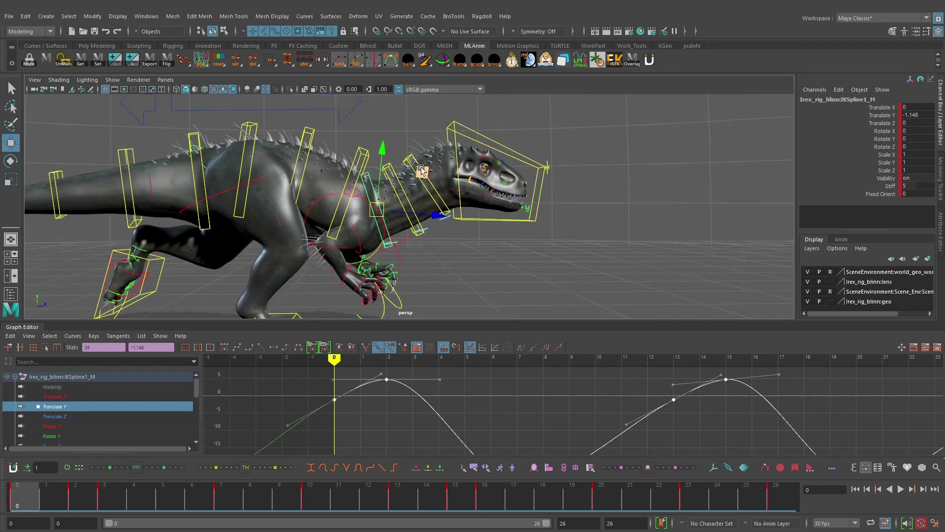
key(a)
click(901, 490)
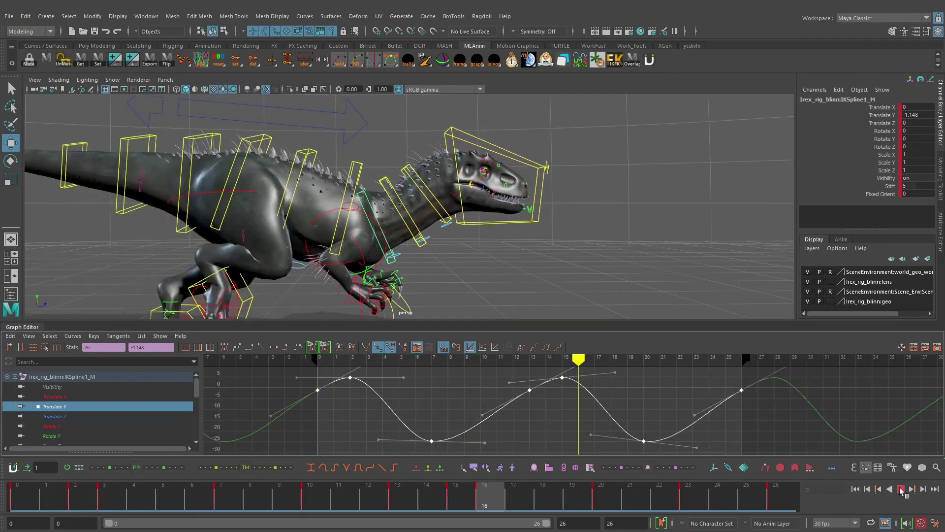
click(901, 489)
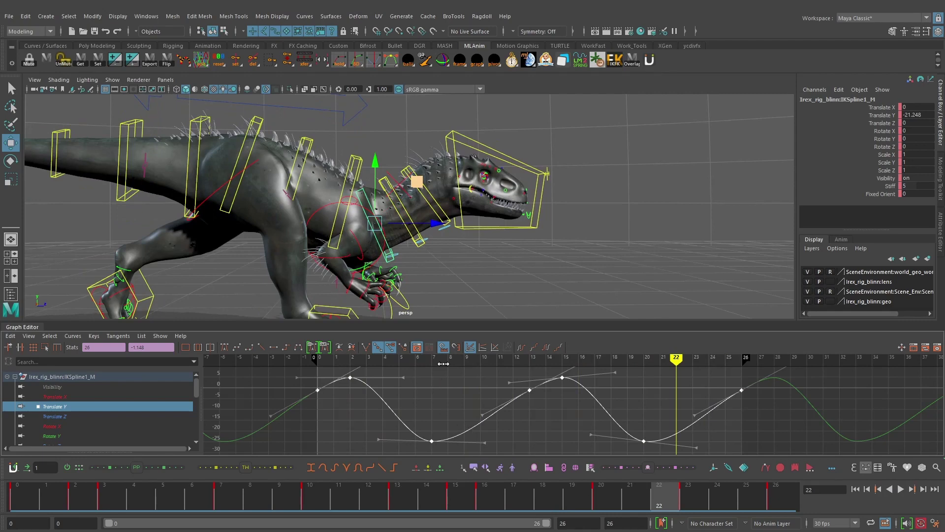
Raise the neck base control's Translate Y keys at frames 7 and 20 to -12.662 and give them auto tangents.
drag(443, 363, 432, 360)
drag(417, 451, 465, 436)
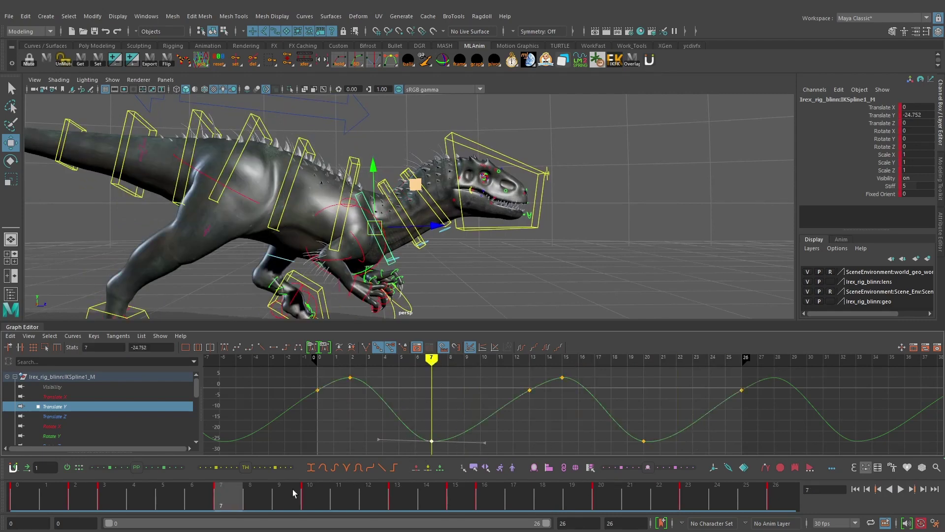
click(612, 500)
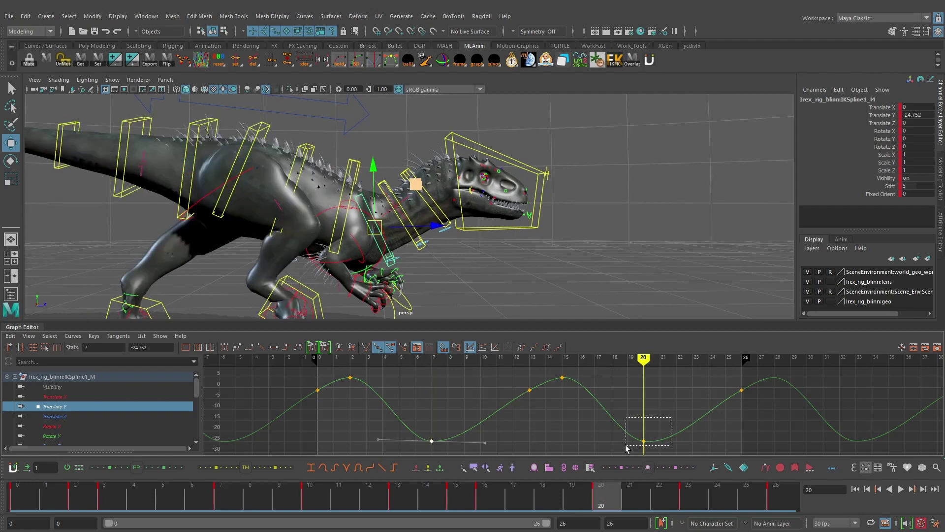
shift+drag(626, 448, 625, 449)
drag(227, 499, 245, 490)
click(225, 494)
shift+middle_drag(624, 416, 618, 392)
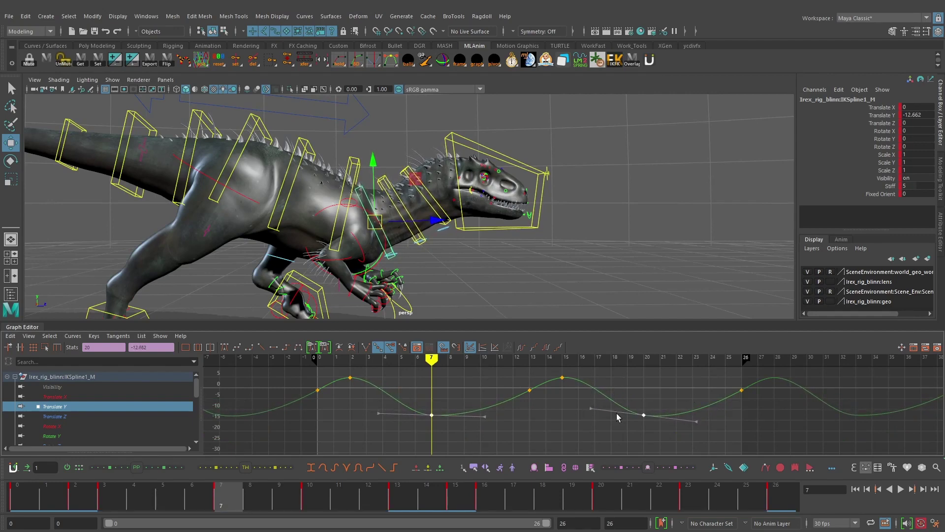
click(224, 347)
Check the keys at frames 13 and 26 on the neck base control's Translate Y curve.
drag(537, 410, 523, 385)
alt+right_drag(527, 390, 546, 400)
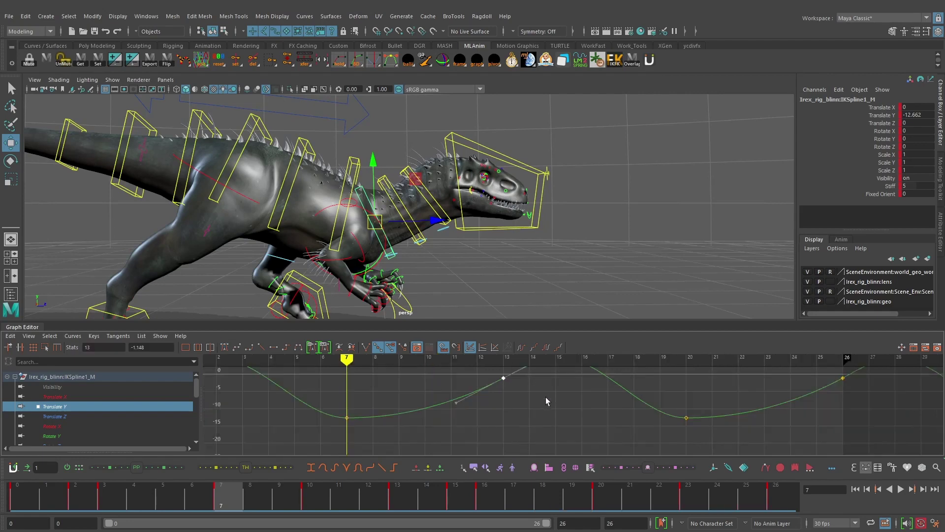
alt+middle_drag(546, 399, 535, 428)
drag(518, 415, 500, 389)
middle_drag(520, 379, 523, 377)
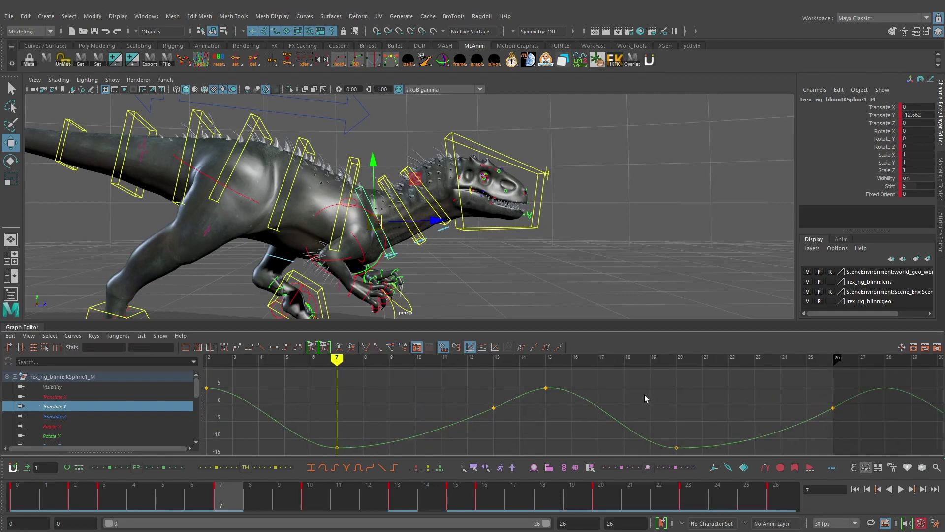
click(833, 408)
Raise the neck base control's Translate Y peaks at frames 2 and 15 slightly and play the cycle.
alt+middle_drag(364, 398, 550, 407)
alt+right_drag(507, 398, 447, 393)
double_click(436, 397)
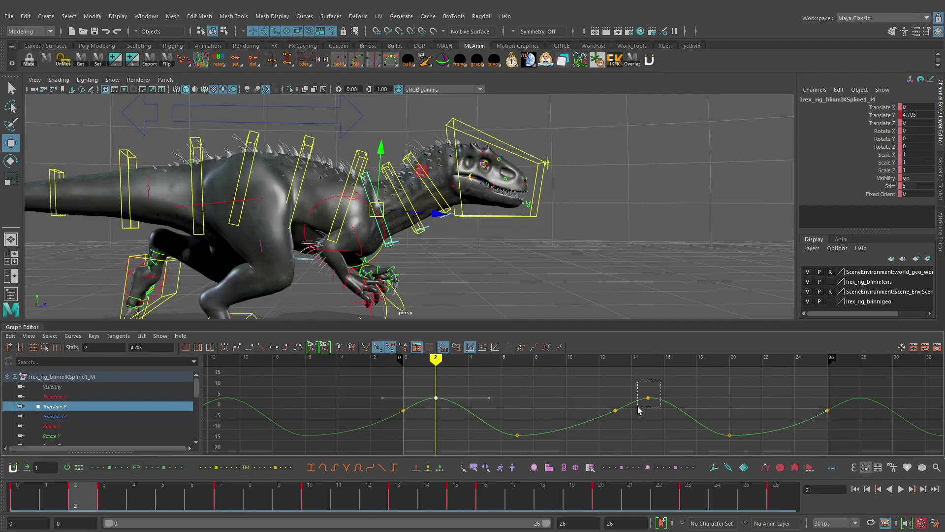
drag(638, 410, 639, 409)
click(647, 359)
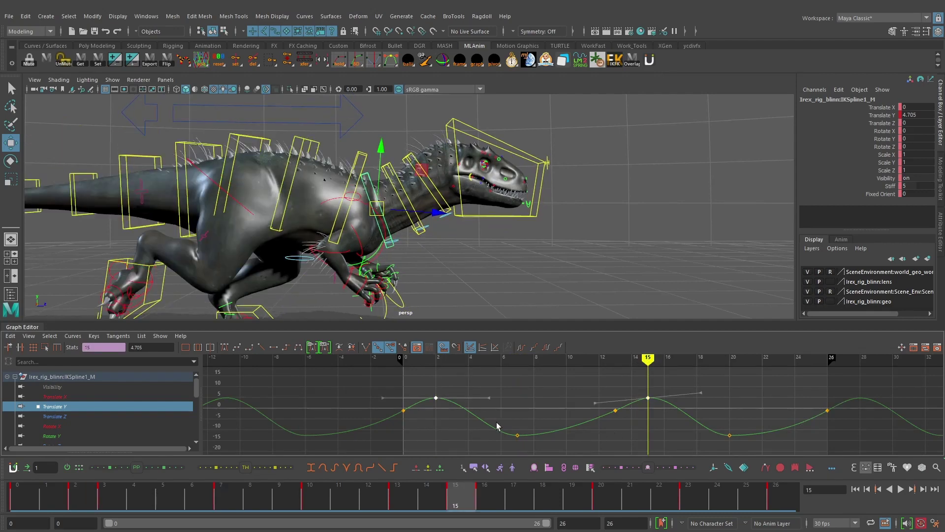
shift+middle_drag(498, 414, 499, 410)
key(alt+v)
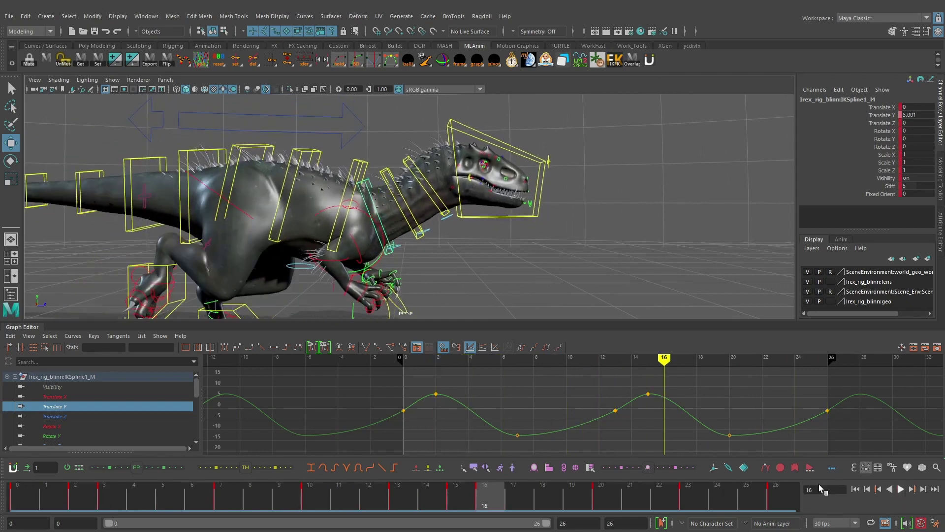
Return to frame 0 and copy all the keys of the neck base control's Translate Y curve.
click(16, 493)
scroll(499, 411, down, 3)
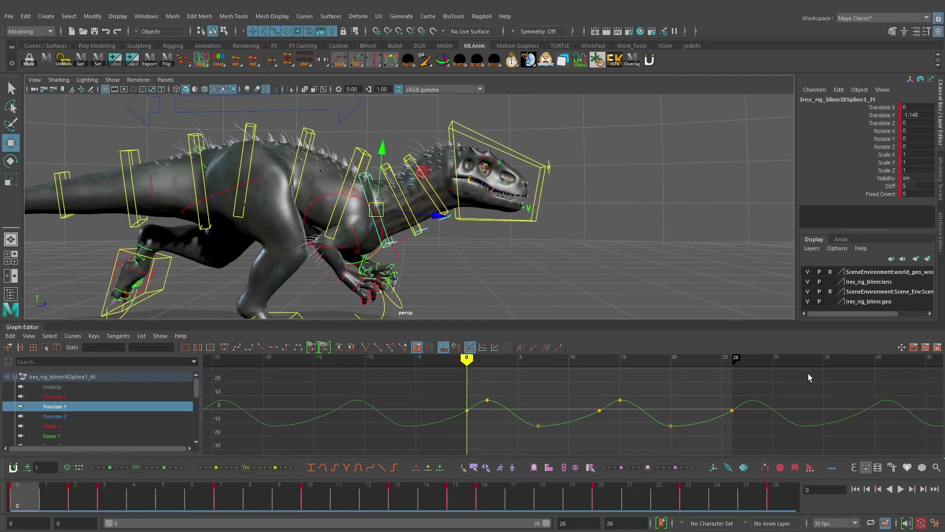
drag(808, 373, 440, 427)
alt+middle_drag(556, 393, 539, 394)
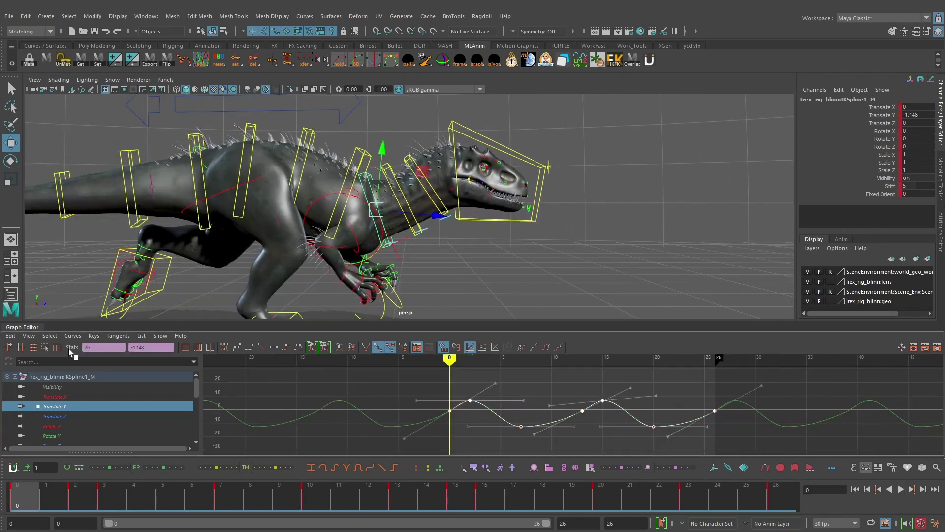
click(14, 338)
click(35, 386)
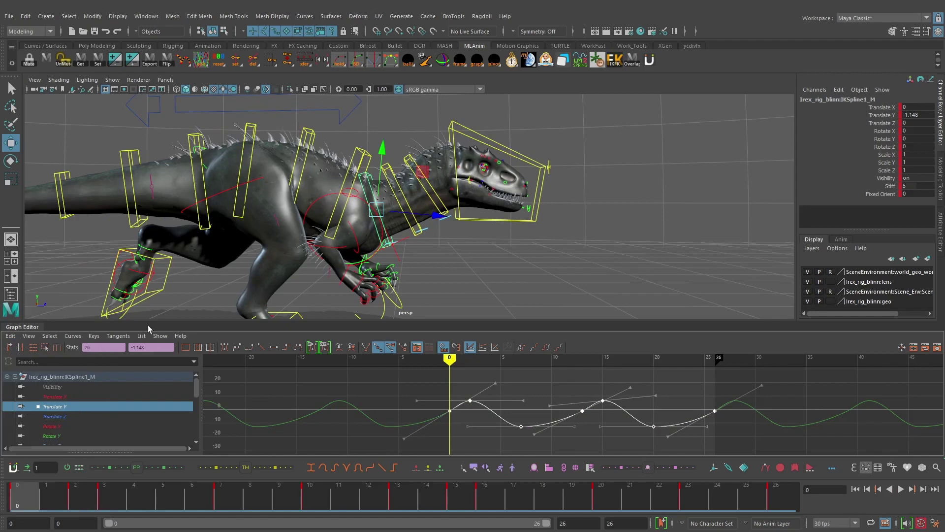
Replace the Translate Y keys of the neck control just above the neck base with the copied neck base keys.
click(394, 163)
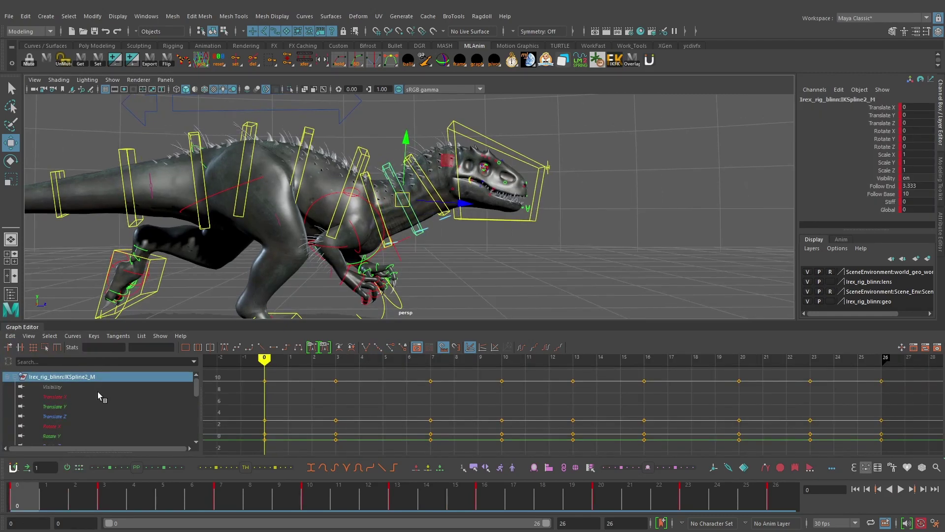
click(79, 406)
drag(805, 392, 406, 439)
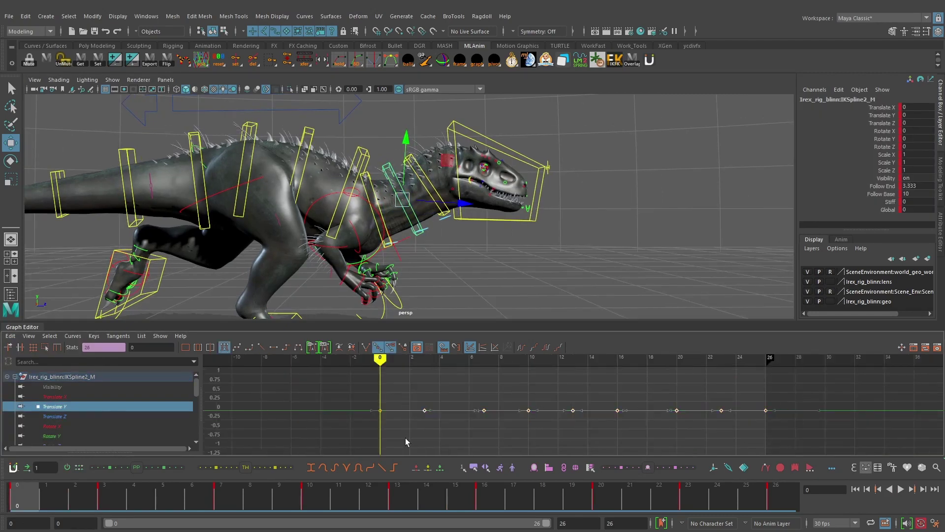
key(Delete)
click(11, 337)
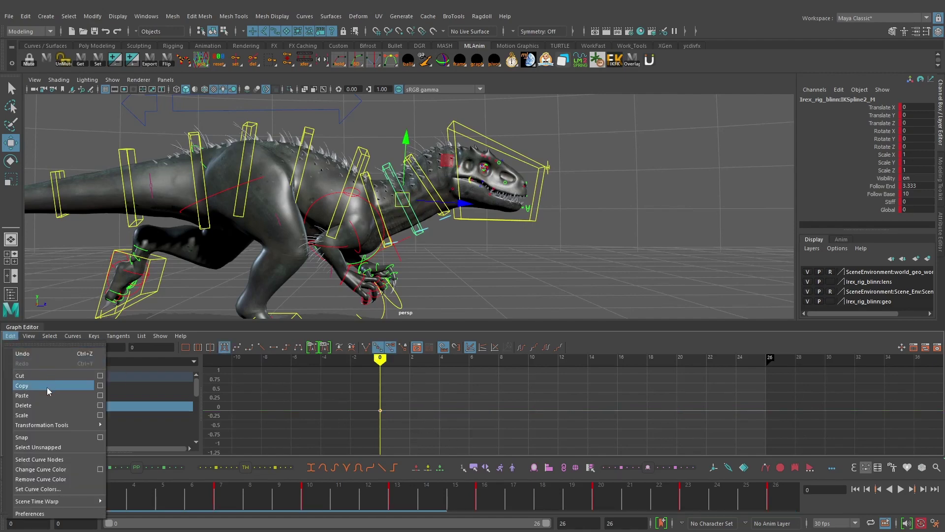
click(44, 394)
key(f)
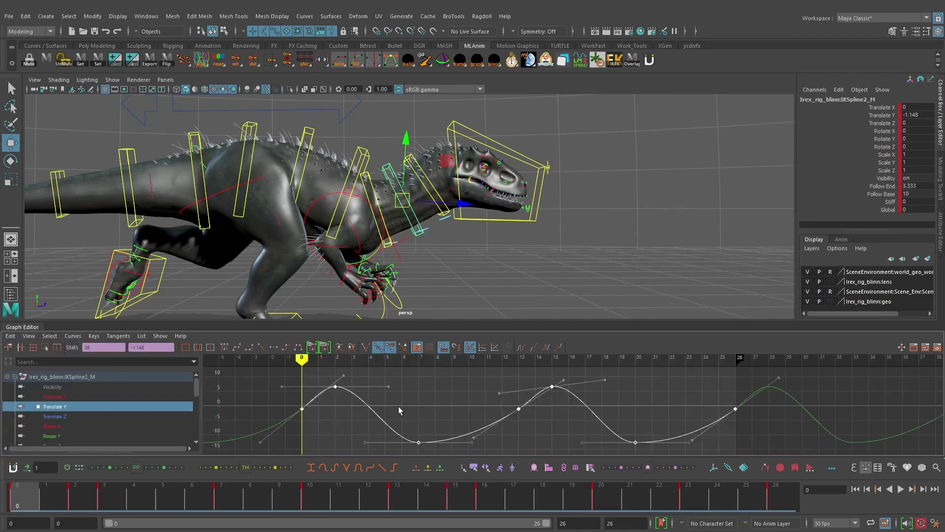
Raise this neck control's whole Translate Y curve so its frame 0 key is at -0.157, and play the cycle.
alt+right_drag(337, 403, 465, 413)
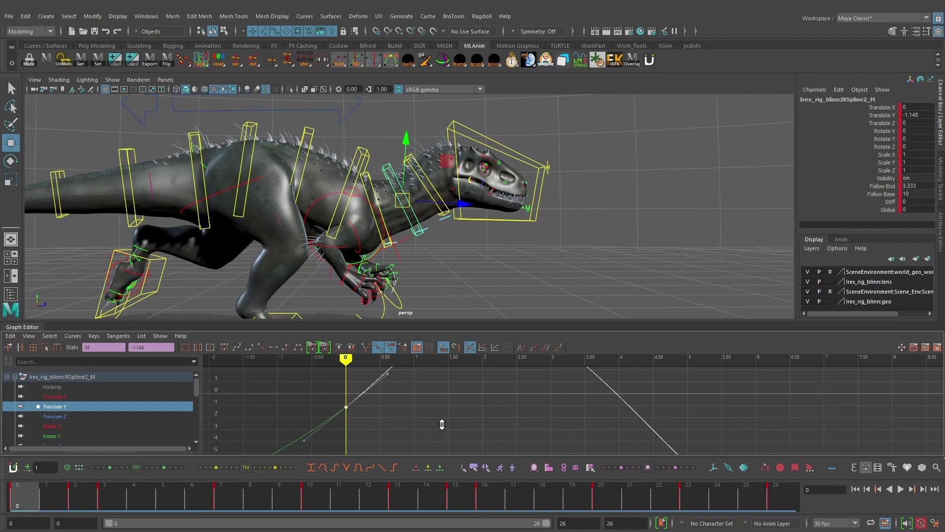
mouse_move(442, 424)
shift+middle_down()
mouse_move(443, 411)
mouse_move(454, 413)
shift+middle_up()
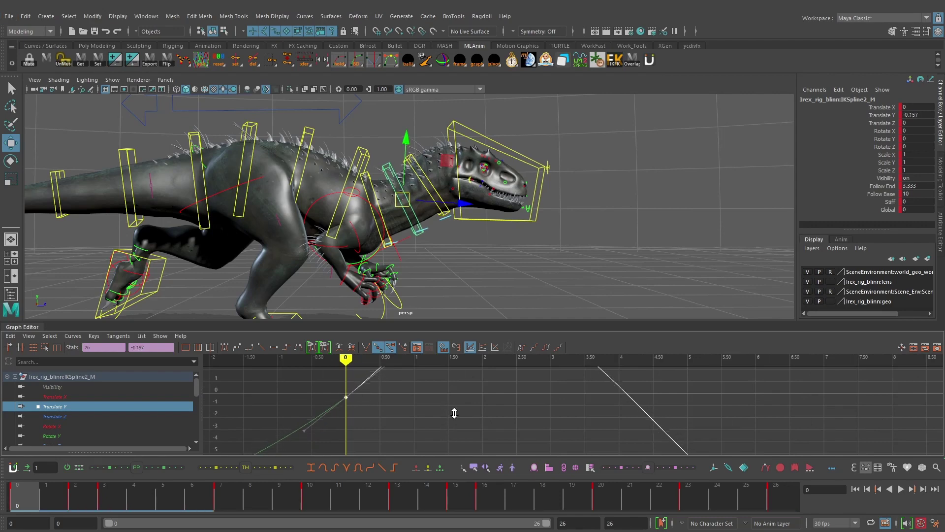
key(a)
key(alt+v)
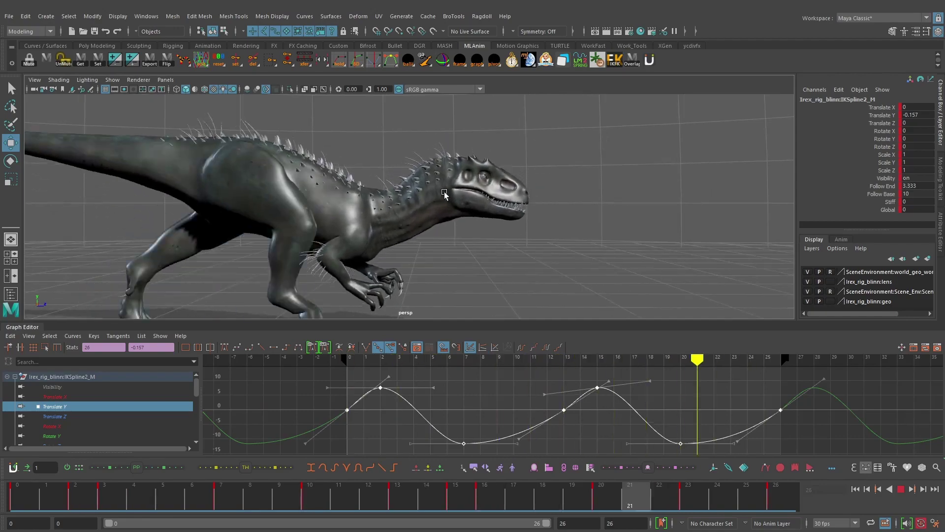
Show the rig controls, shift this neck control's whole Translate Y curve one frame later from frame 0, and play the cycle.
key(alt+1)
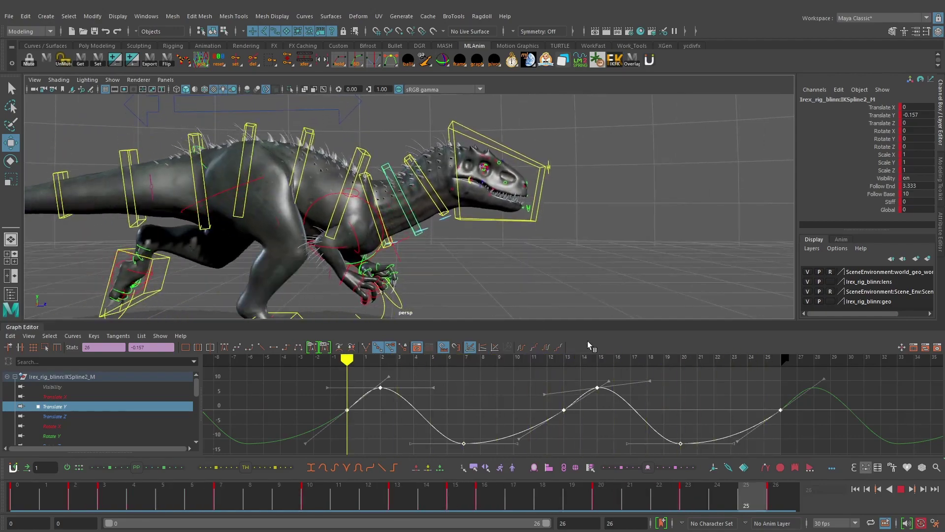
click(9, 487)
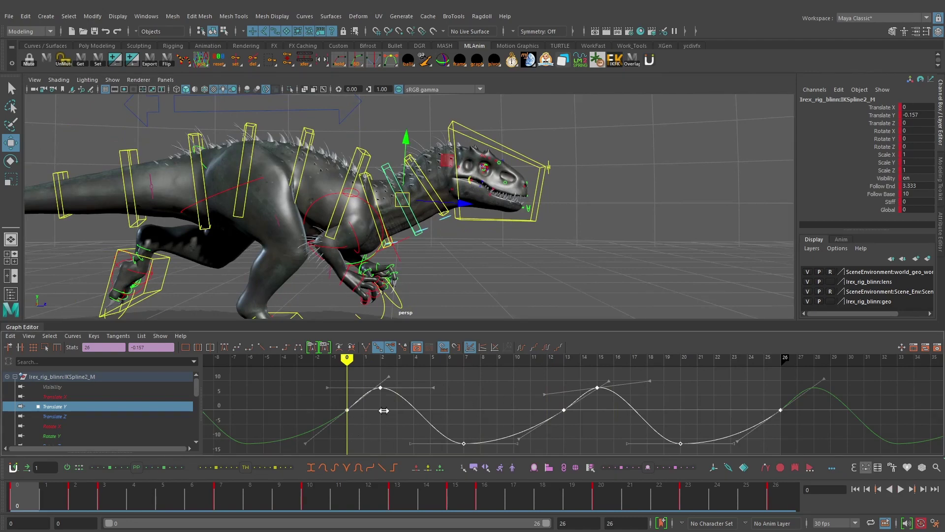
shift+middle_drag(385, 410, 393, 417)
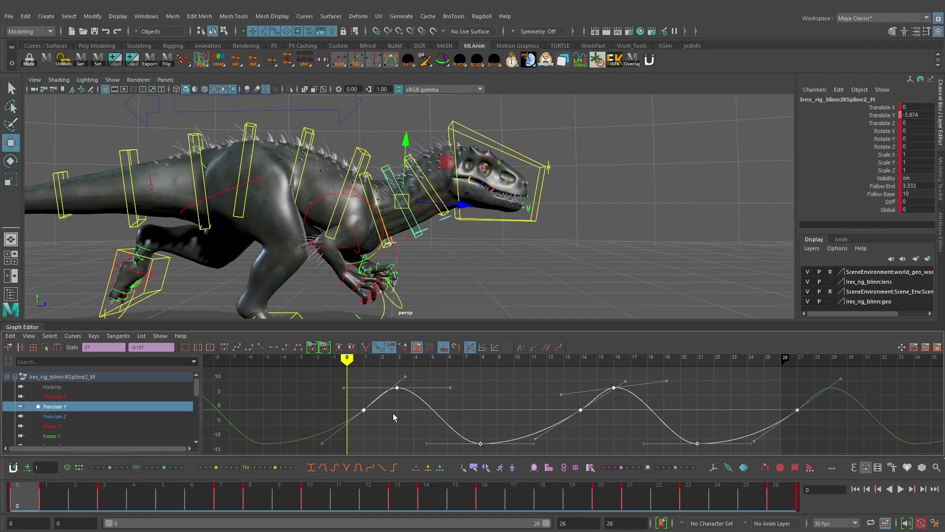
alt+drag(374, 195, 346, 170)
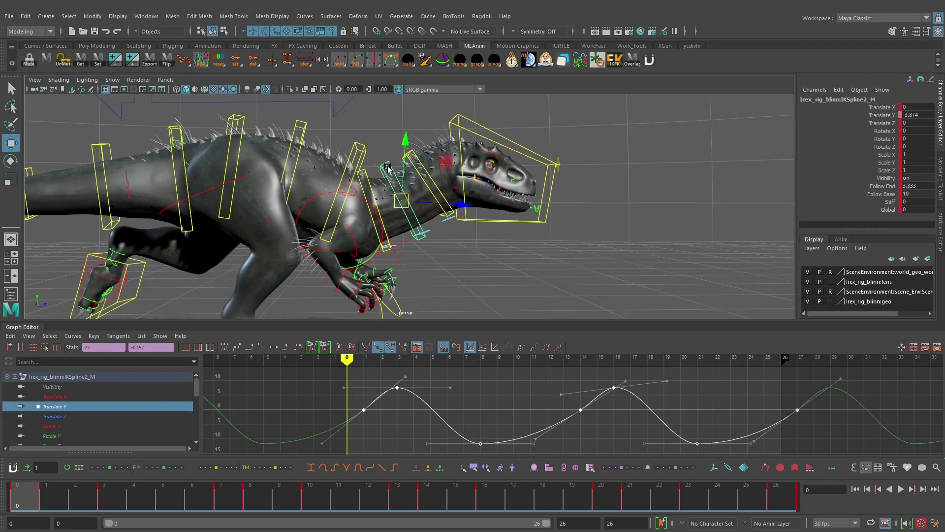
alt+drag(405, 164, 401, 162)
key(alt+v)
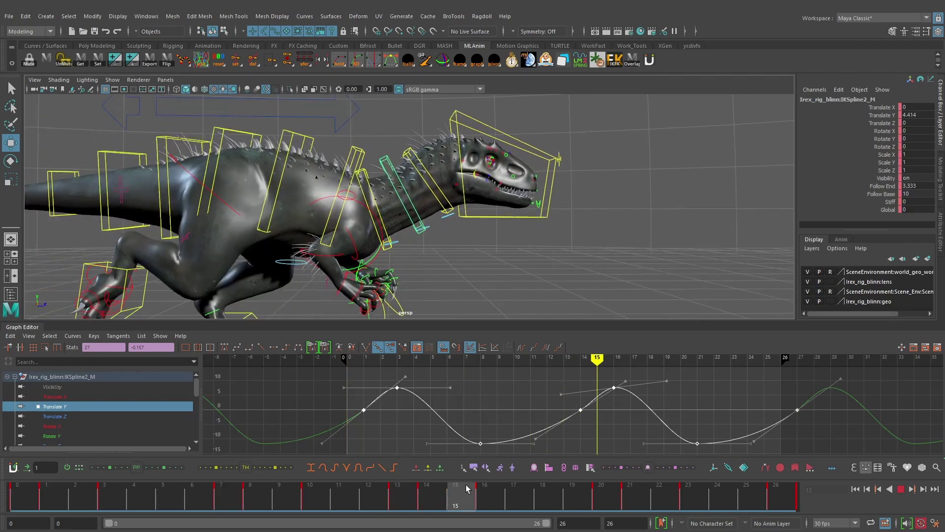
key(alt+v)
Check the infinity options available for the shifted Translate Y curve and replay the cycle from frame 0.
click(73, 335)
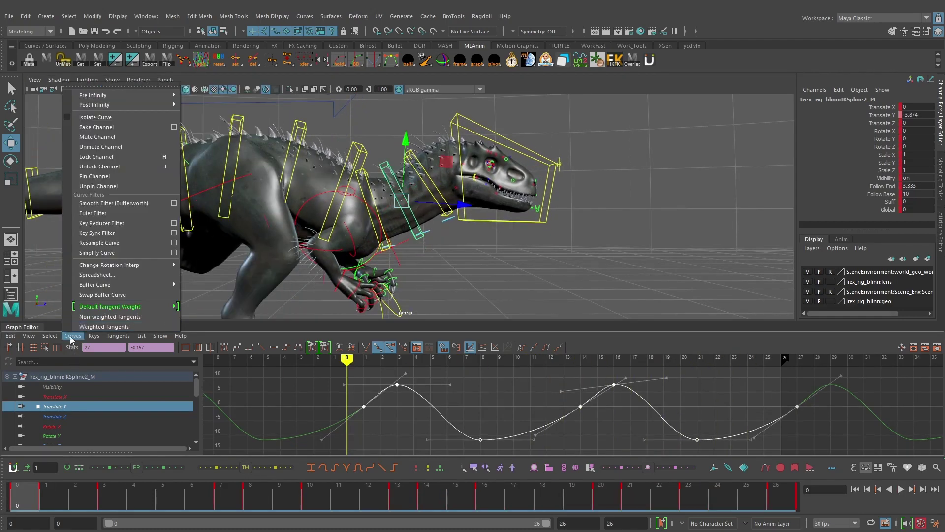
mouse_move(111, 94)
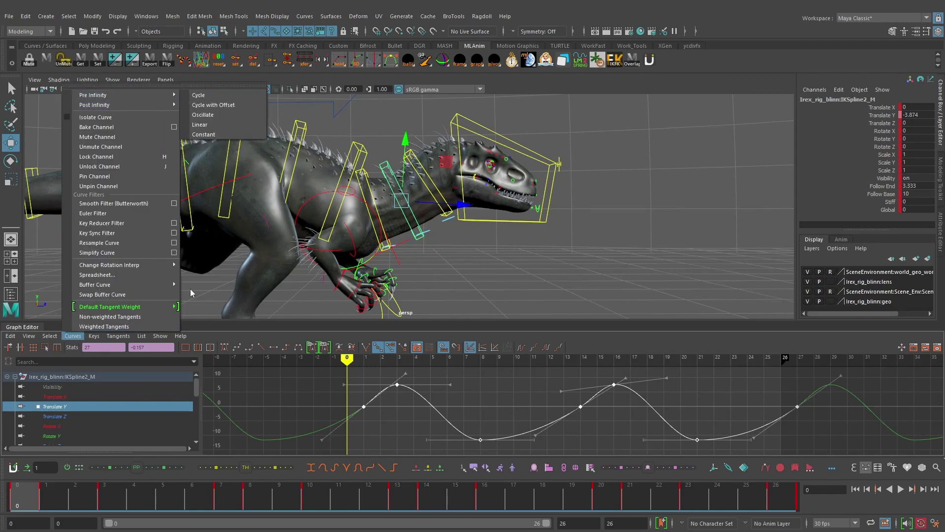
click(21, 490)
key(alt+v)
key(alt+v)
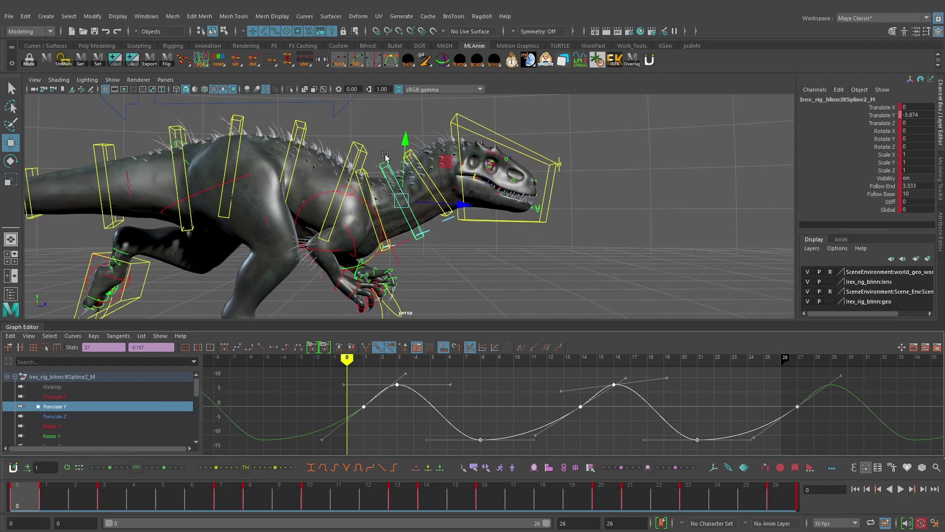
Replace the Translate Y keys of the neck control nearest the head with the copied neck base keys, starting at frame 0.
click(416, 157)
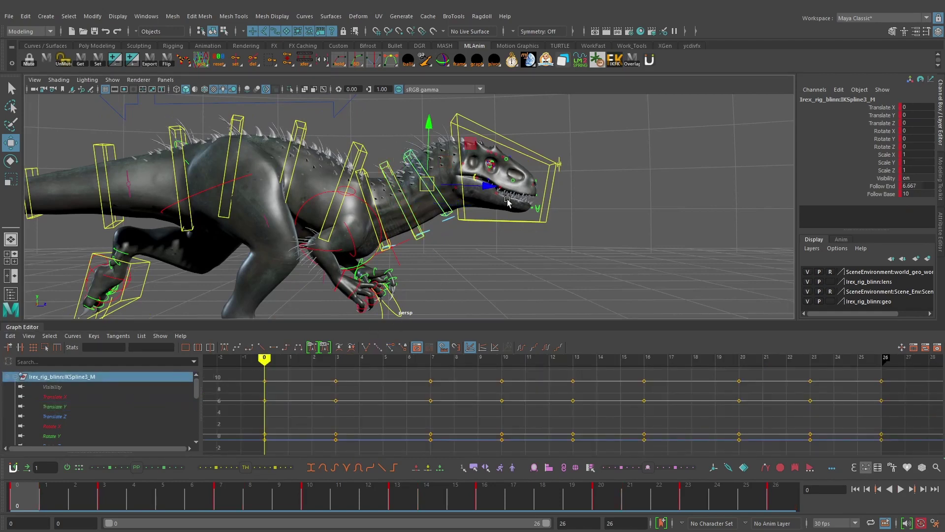
alt+middle_drag(507, 199, 485, 204)
click(54, 406)
key(f)
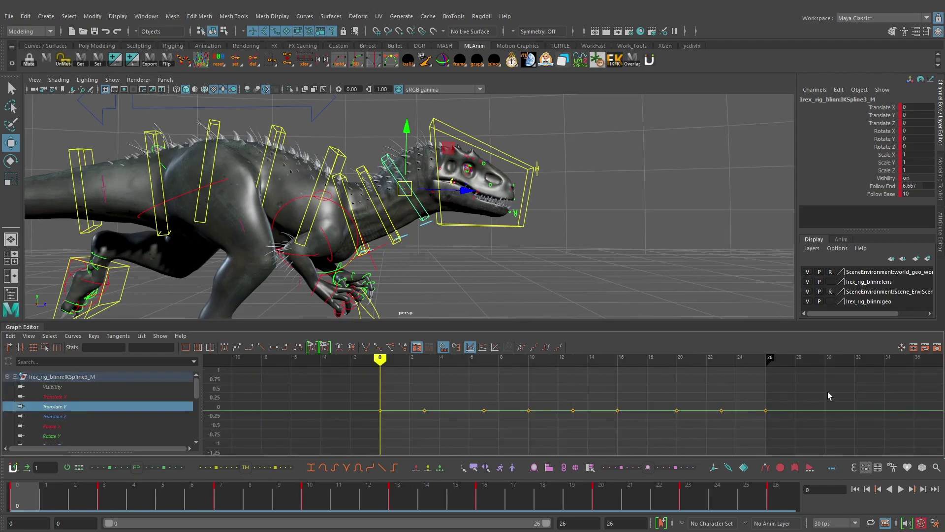
drag(830, 394, 433, 436)
key(Delete)
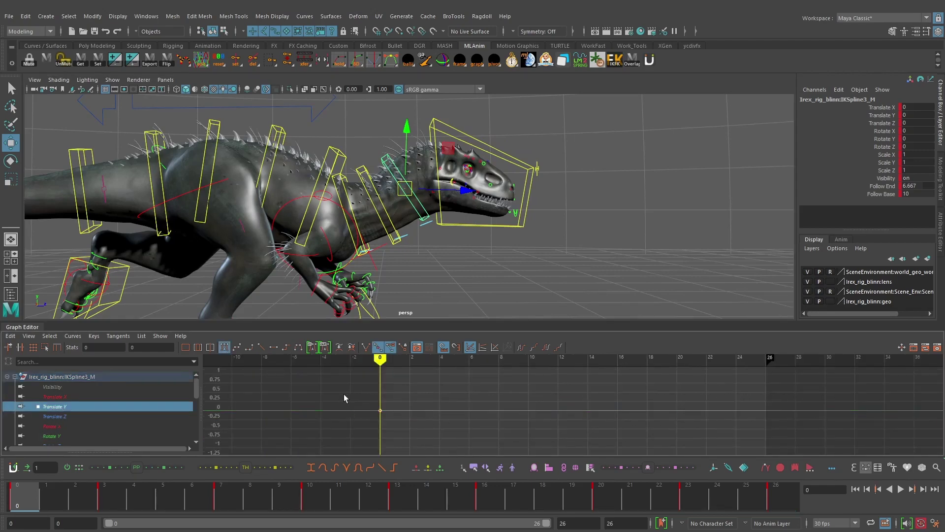
click(10, 336)
click(52, 395)
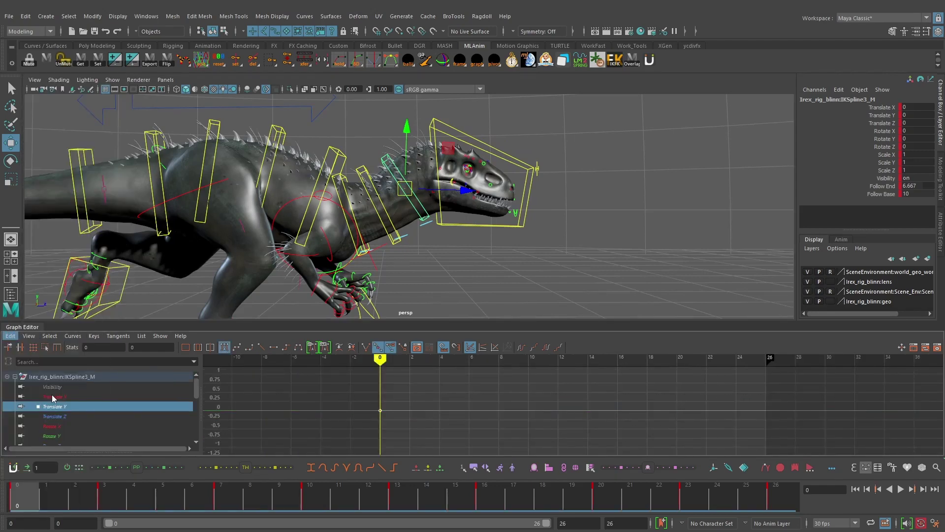
key(f)
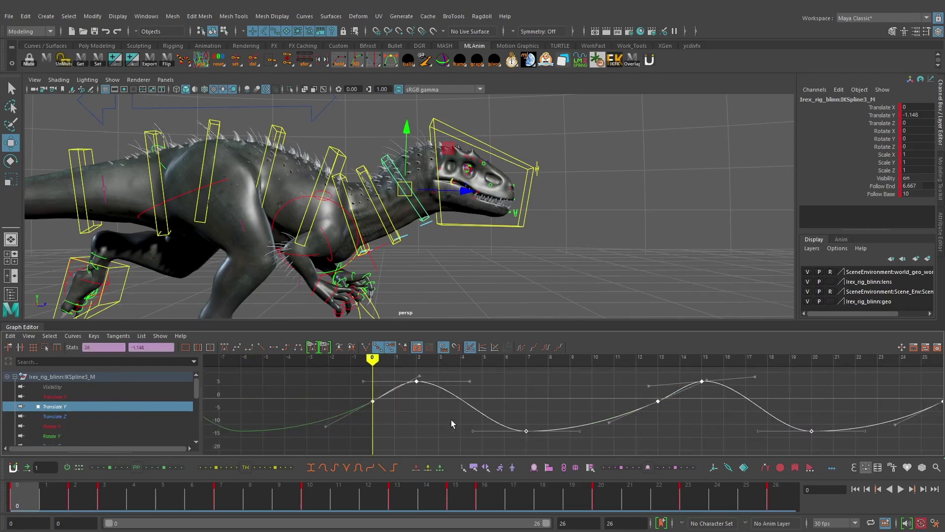
Raise this neck control's whole Translate Y curve so its frame 0 key is at 1.512, and review the motion up to frame 2.
mouse_move(451, 420)
middle_down()
mouse_move(466, 382)
mouse_move(455, 412)
middle_up()
key(alt+v)
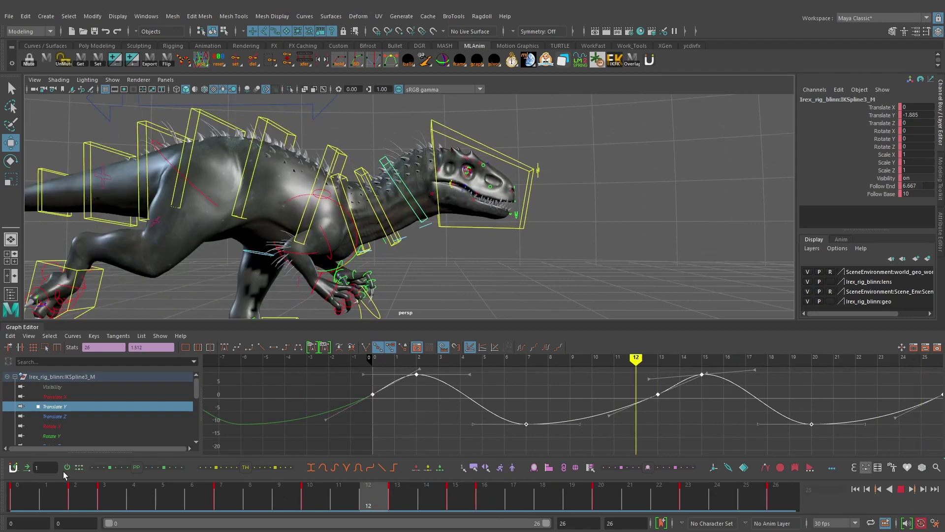
click(84, 491)
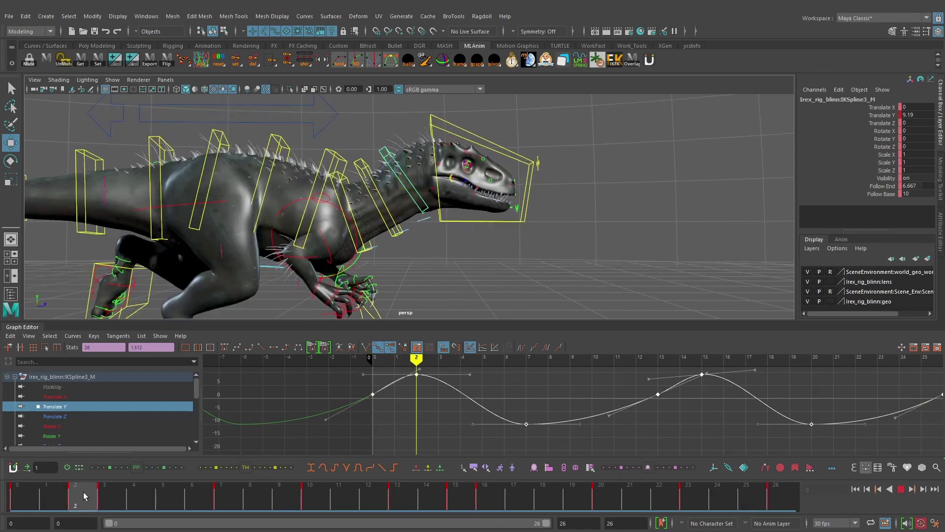
mouse_move(84, 492)
mouse_down()
mouse_move(258, 497)
mouse_move(18, 494)
mouse_move(74, 495)
mouse_up()
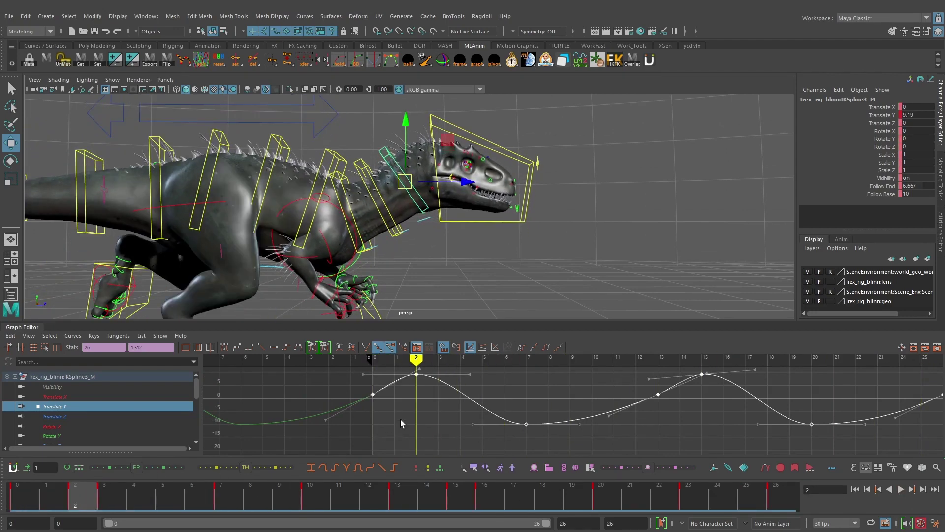
Reduce the Translate Y swing by lowering the peaks at frames 2 and 15 and slightly raising the troughs at frames 7 and 20.
drag(401, 419, 432, 368)
middle_drag(688, 390, 692, 399)
shift+drag(860, 412, 772, 442)
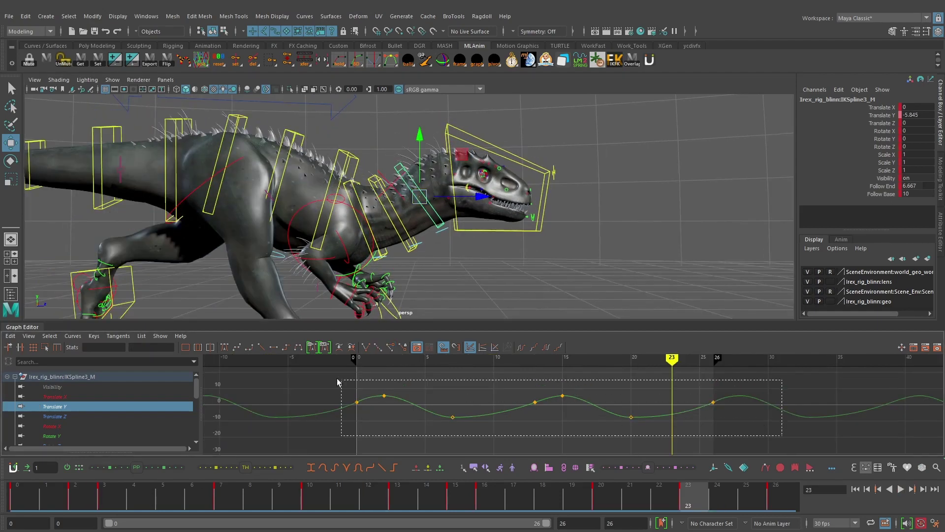
Shift all of this neck control's Translate Y keys two frames later and review the playing cycle from several angles.
drag(338, 379, 338, 379)
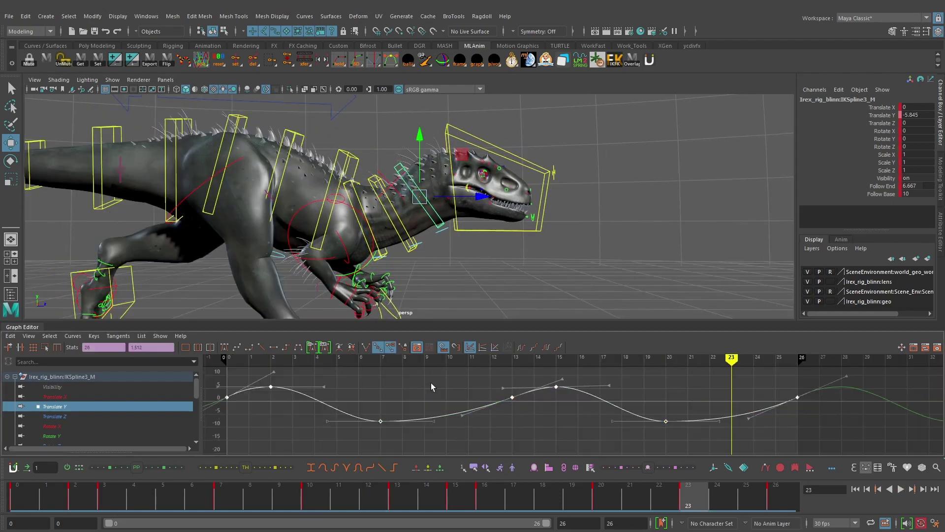
key(f)
shift+middle_drag(384, 397, 428, 402)
key(alt+v)
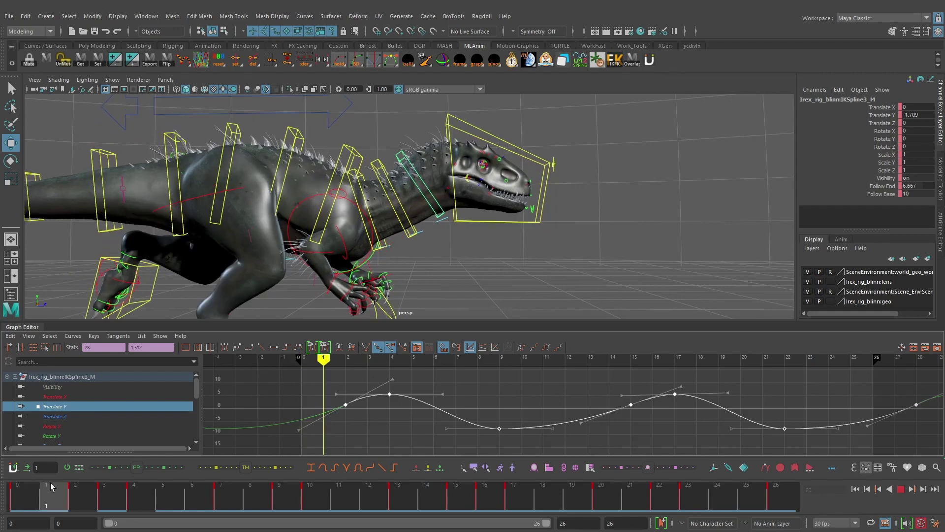
drag(228, 485, 879, 521)
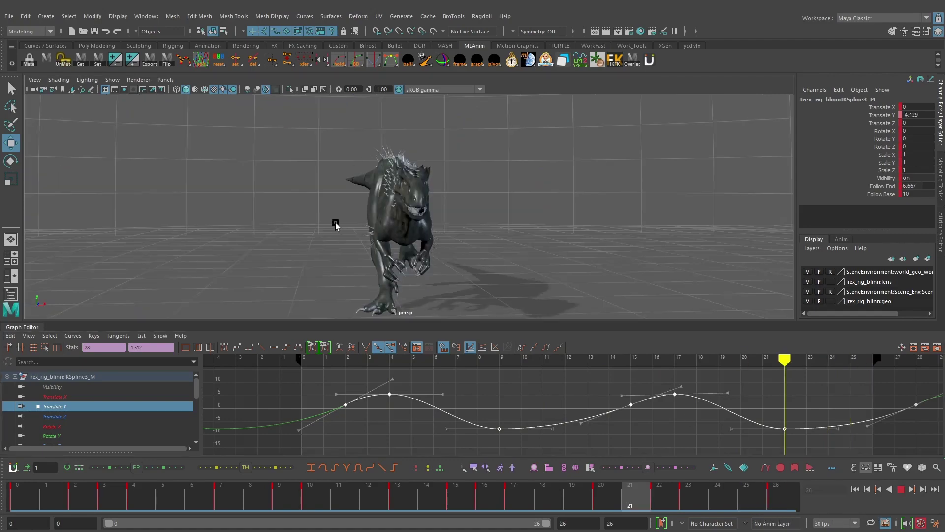
alt+drag(333, 225, 498, 209)
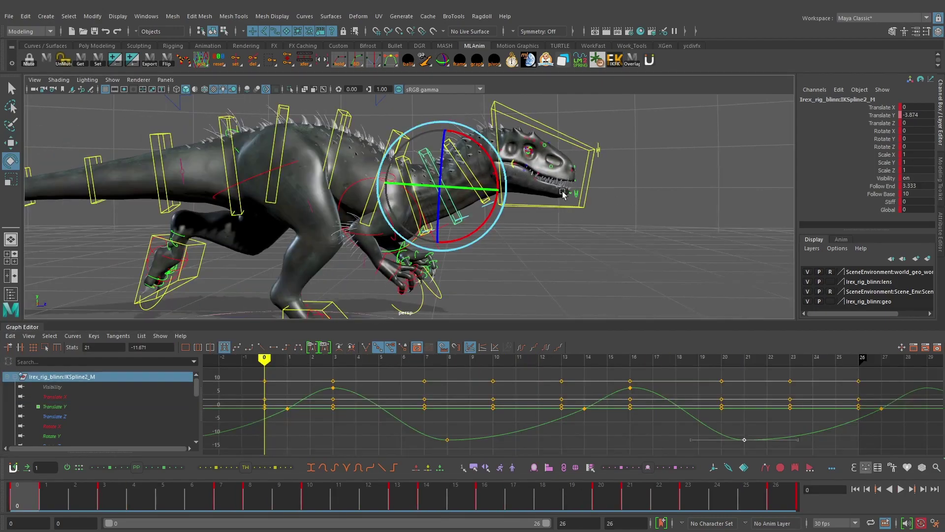
Select the first spine control over the hips and show only its Translate X curve in the graph.
alt+drag(572, 199, 522, 181)
key(w)
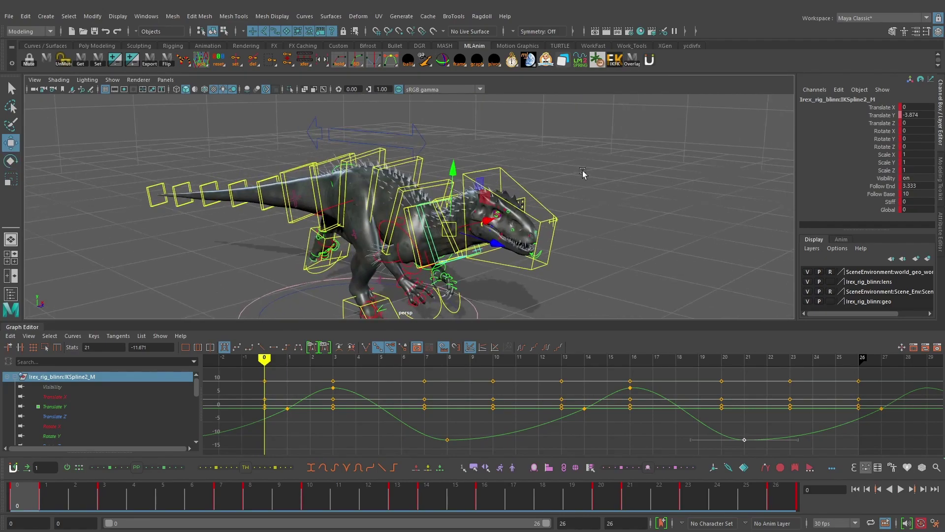
alt+drag(582, 173, 328, 150)
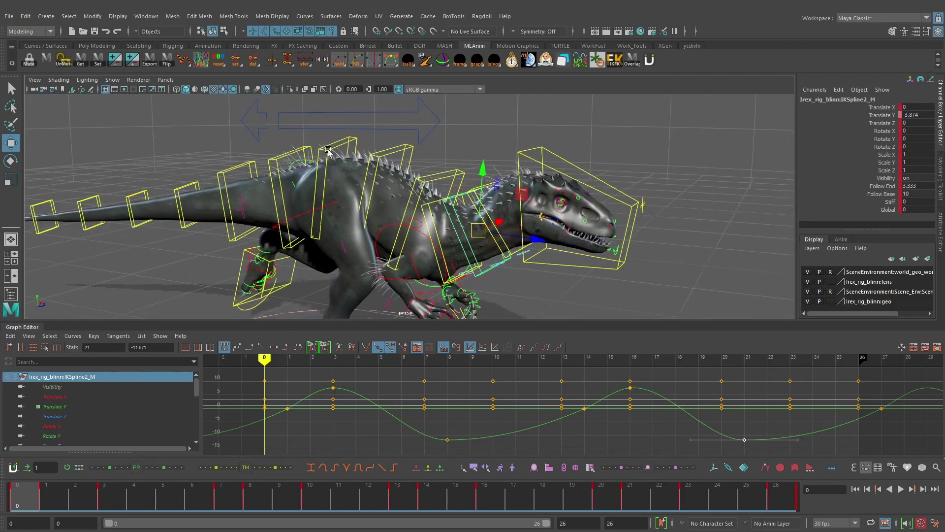
click(327, 150)
alt+drag(451, 175, 329, 229)
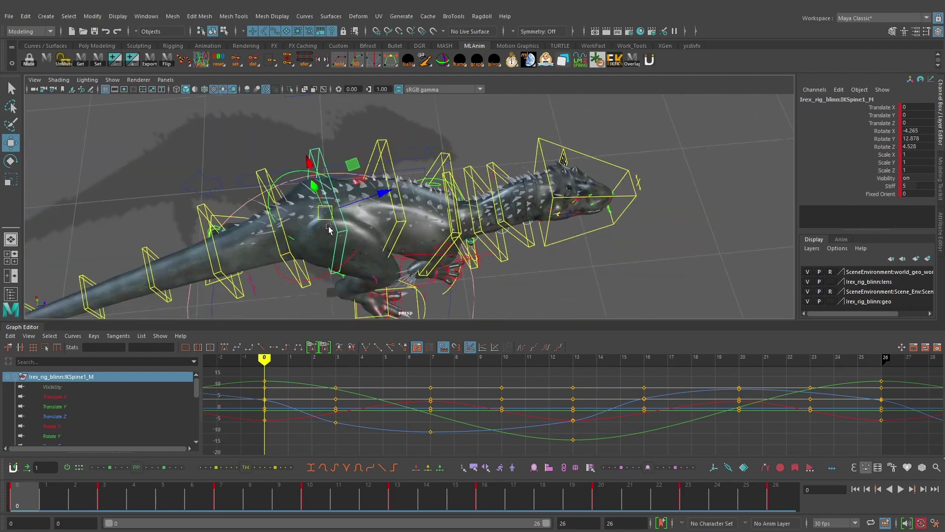
click(88, 397)
key(f)
alt+drag(454, 250, 441, 240)
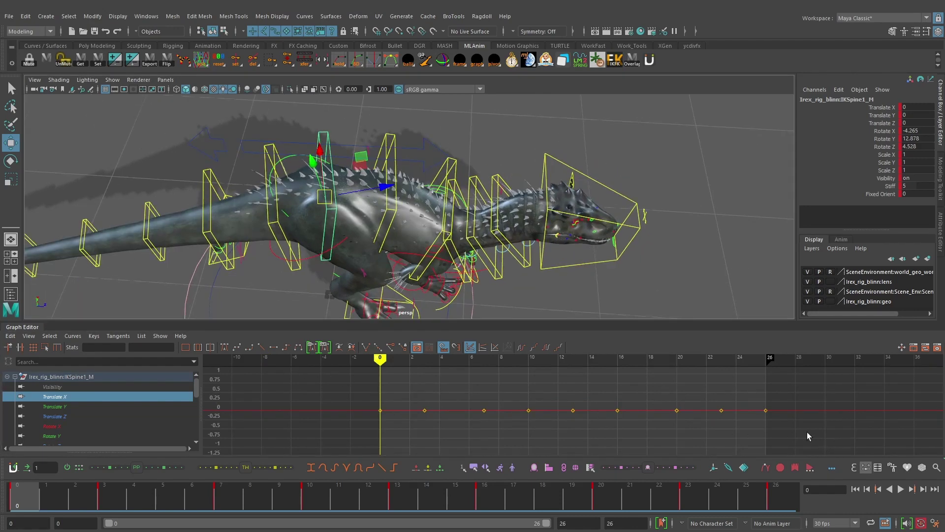
Lower all of the hip spine control's Translate X keys together to -10.99, judging the offset from the front.
drag(810, 431, 352, 393)
key(f)
alt+middle_drag(365, 403, 476, 390)
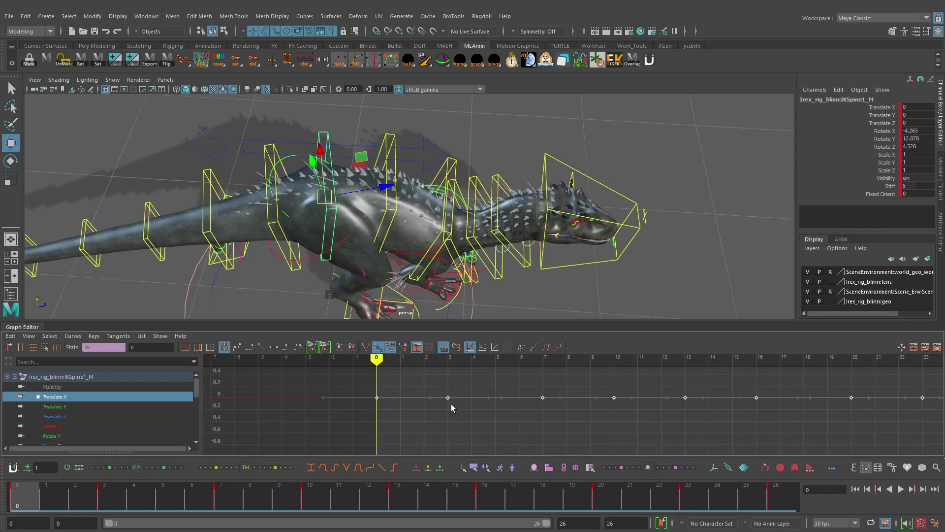
alt+drag(403, 163, 339, 126)
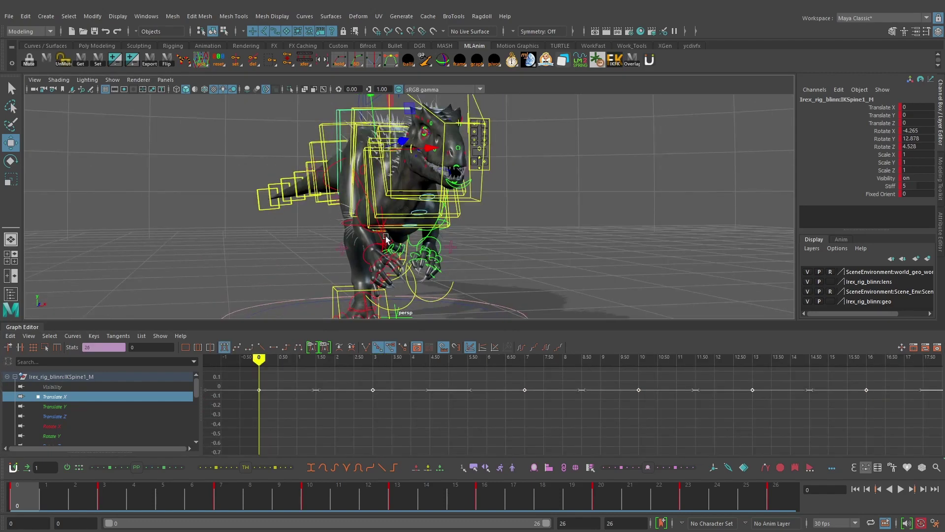
alt+drag(386, 239, 359, 241)
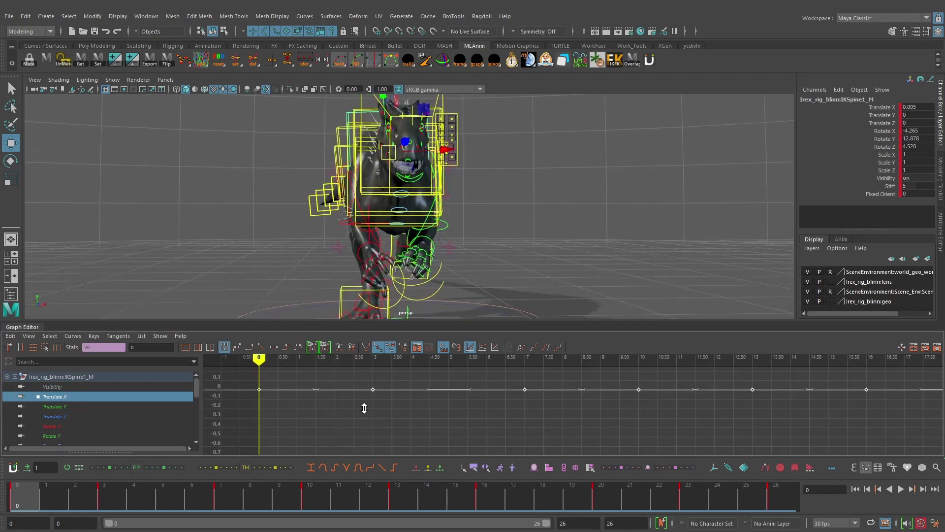
scroll(397, 398, down, 3)
shift+middle_drag(364, 404, 402, 442)
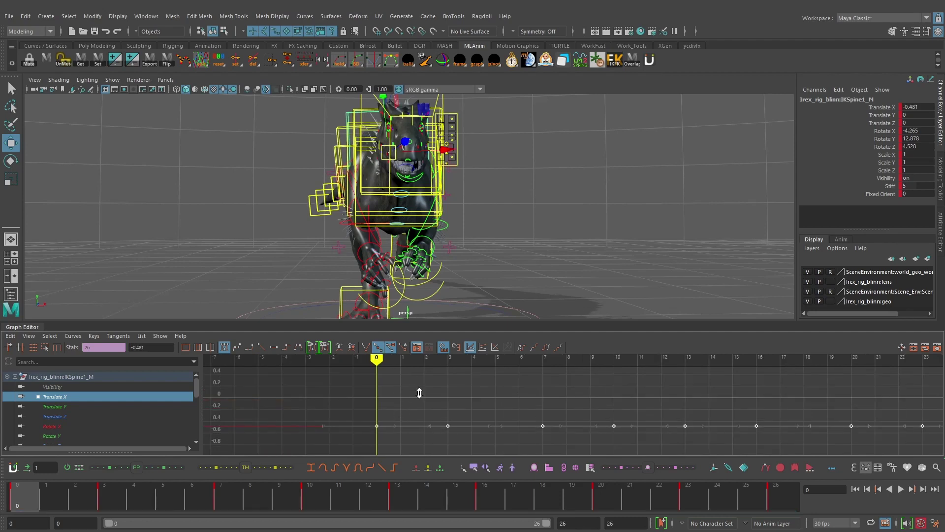
alt+right_drag(462, 402, 476, 405)
alt+middle_drag(475, 406, 437, 397)
scroll(437, 398, down, 4)
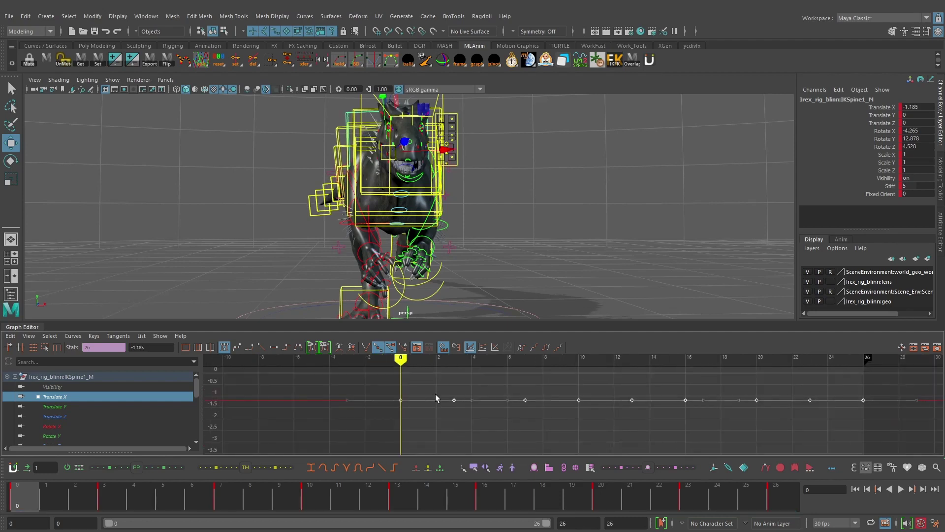
shift+middle_drag(519, 400, 517, 447)
alt+middle_drag(520, 416, 498, 382)
alt+right_drag(502, 397, 561, 394)
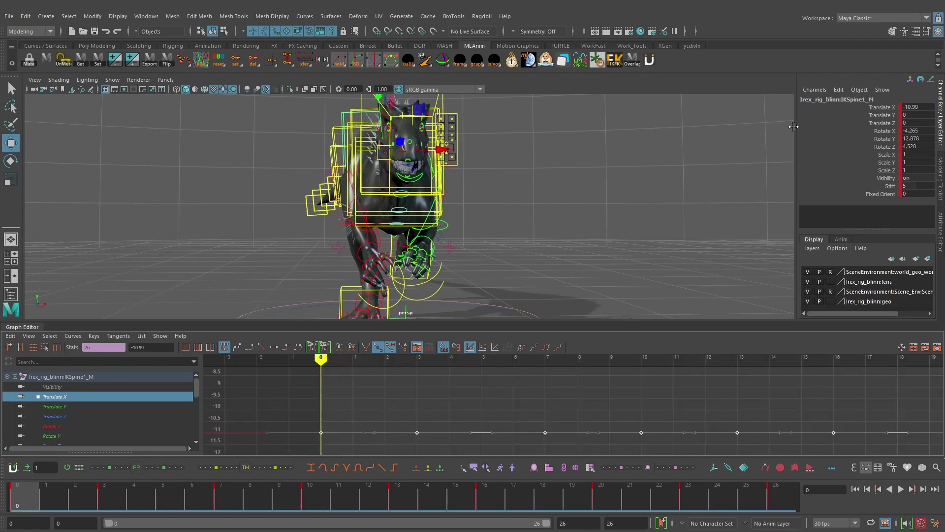
Play the cycle from the front, then set the hip spine control's Translate X key at frame 13 to 10.99.
mouse_move(507, 178)
alt+mouse_down()
mouse_move(615, 180)
mouse_move(494, 175)
alt+mouse_up()
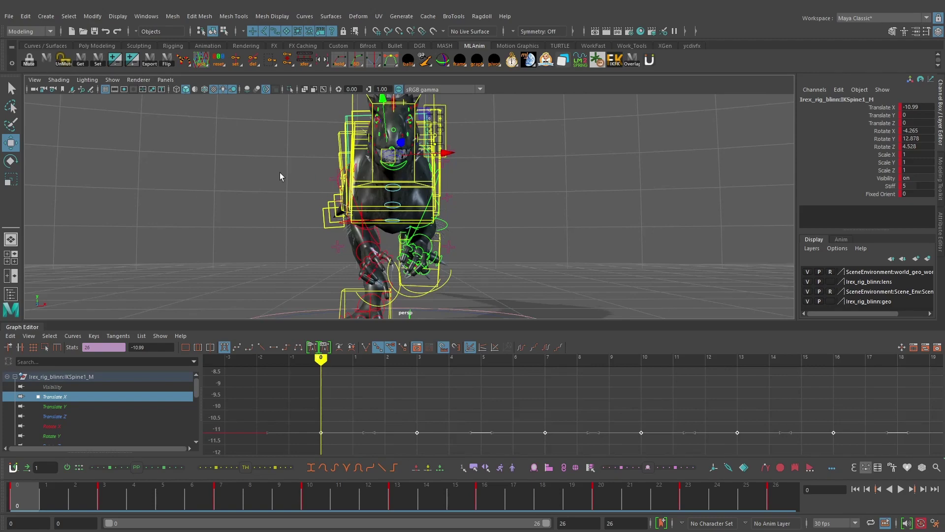
key(alt+v)
key(alt+v)
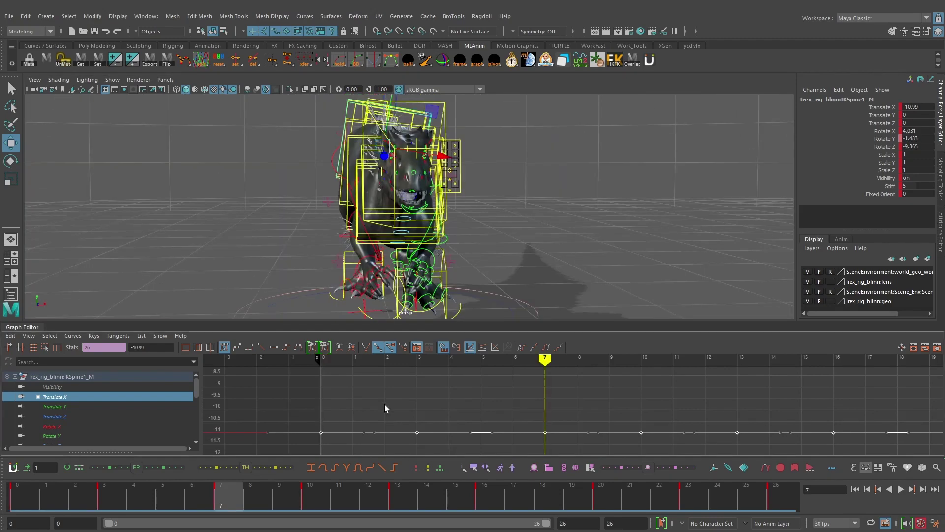
click(401, 502)
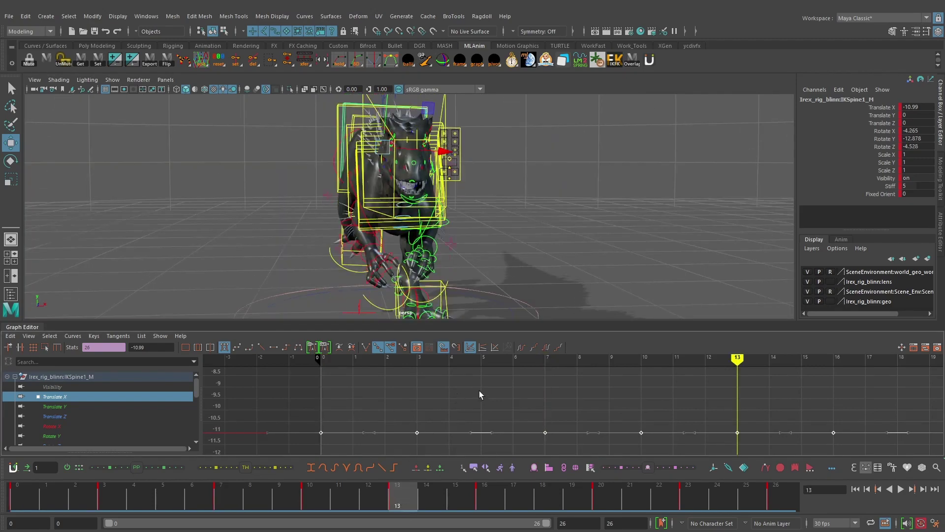
alt+middle_drag(602, 389, 539, 392)
click(564, 391)
scroll(564, 391, down, 3)
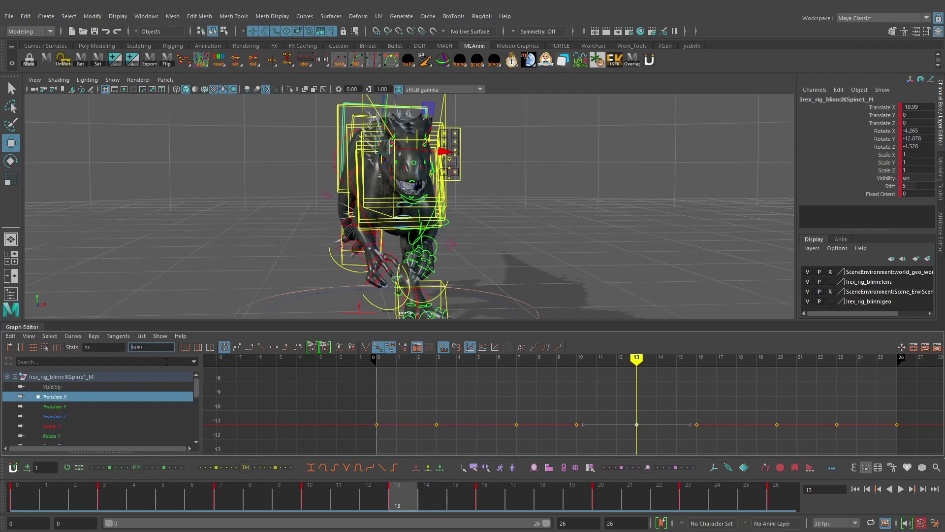
key(Return)
Delete the hip spine control's in-between Translate X keys, keeping only those at frames 0, 13 and 26.
scroll(616, 401, down, 5)
alt+middle_drag(616, 401, 565, 423)
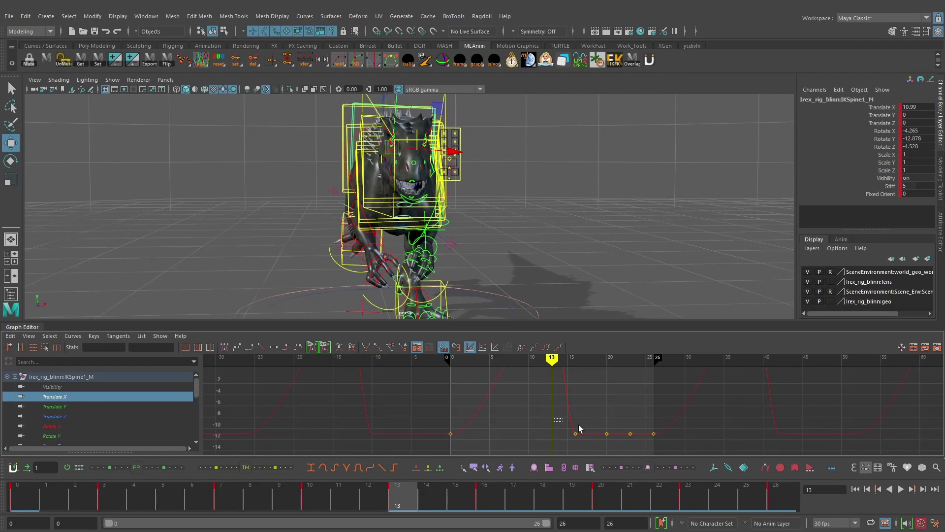
drag(578, 429, 647, 444)
key(Delete)
scroll(581, 389, down, 4)
alt+middle_drag(580, 375, 555, 414)
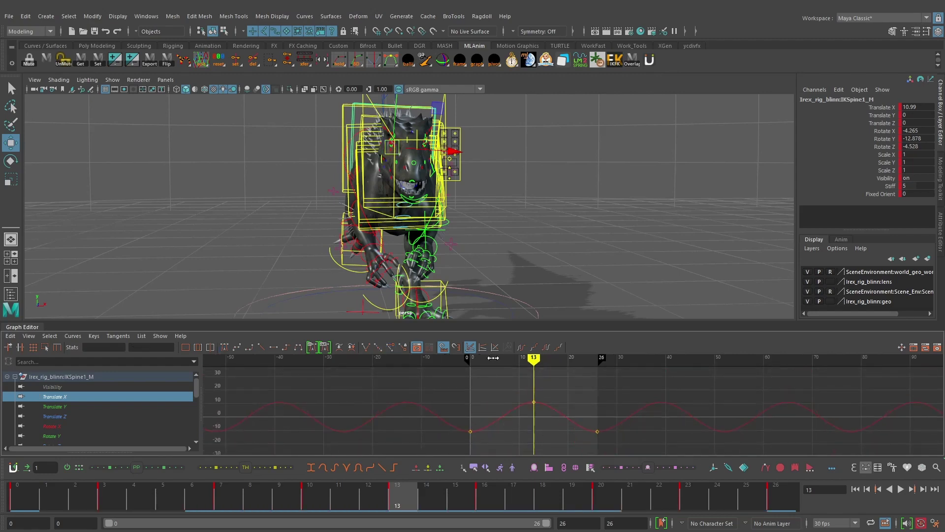
Scrub and play the cycle to review the hips' side-to-side motion from the front and the side.
drag(492, 358, 474, 363)
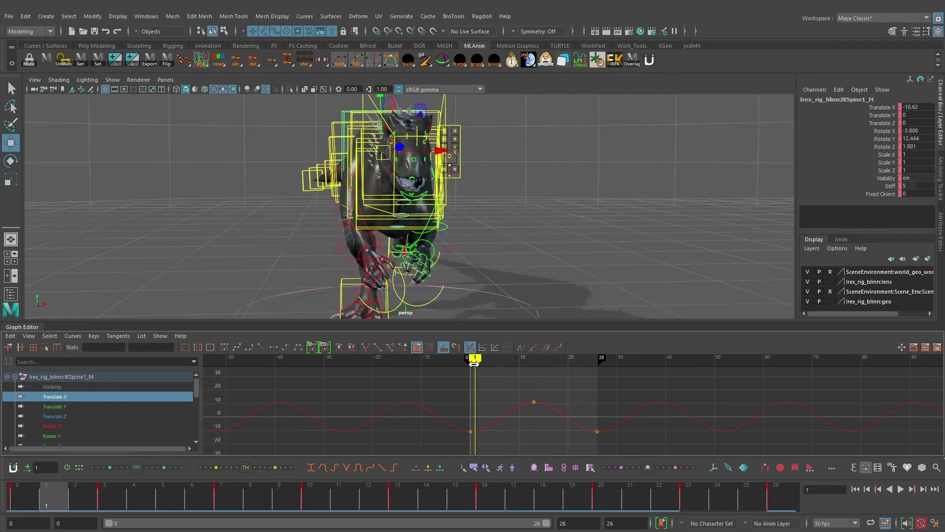
click(27, 496)
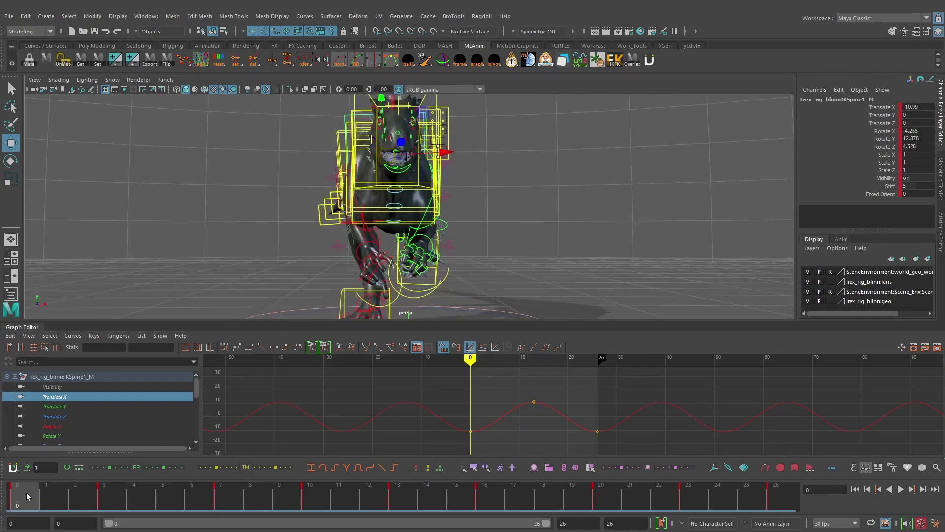
key(alt+v)
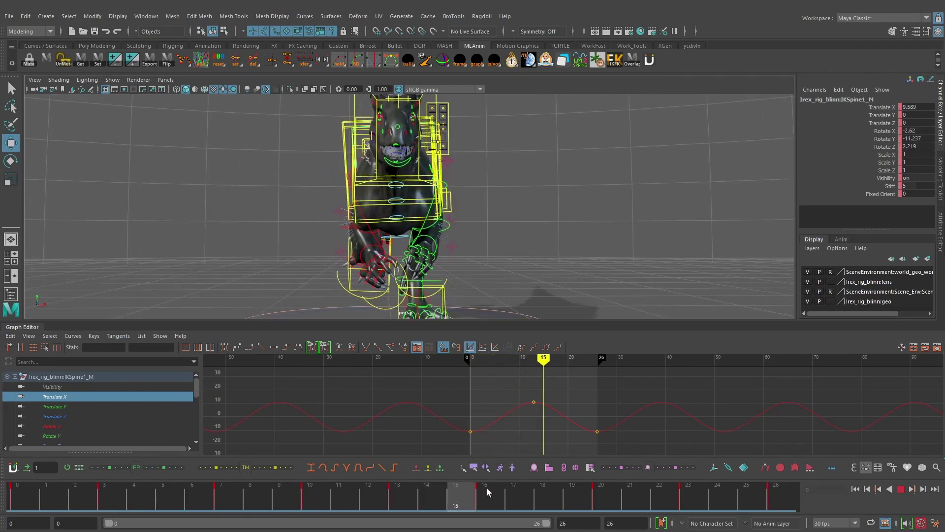
drag(486, 488, 788, 494)
click(900, 489)
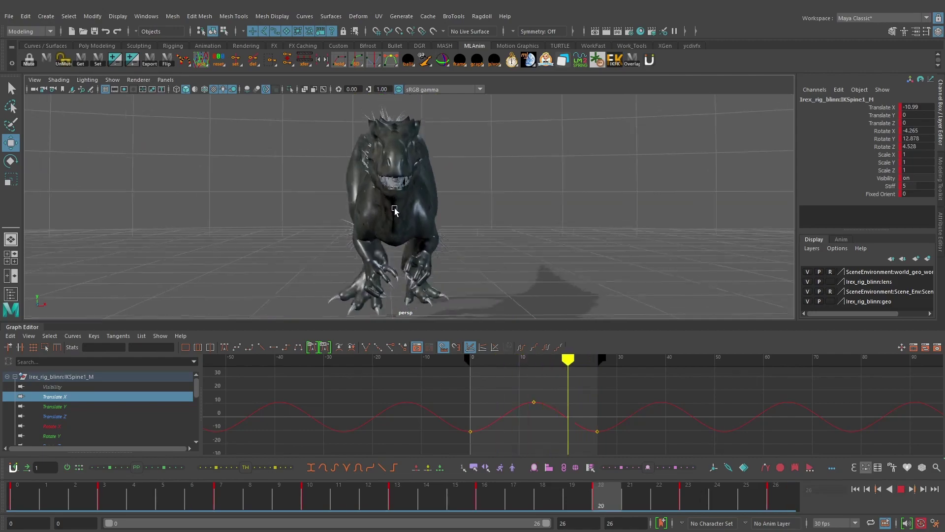
alt+drag(395, 211, 526, 263)
key(alt+v)
alt+drag(417, 162, 427, 162)
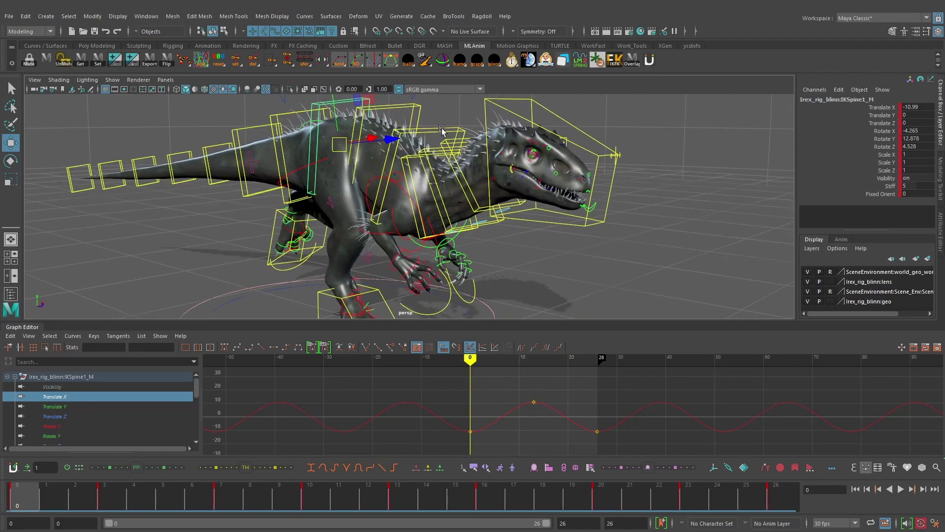
Select the chest spine control and show only its Translate X curve in the graph.
alt+drag(442, 130, 394, 157)
click(427, 148)
click(436, 150)
alt+drag(566, 205, 424, 217)
key(ctrl+z)
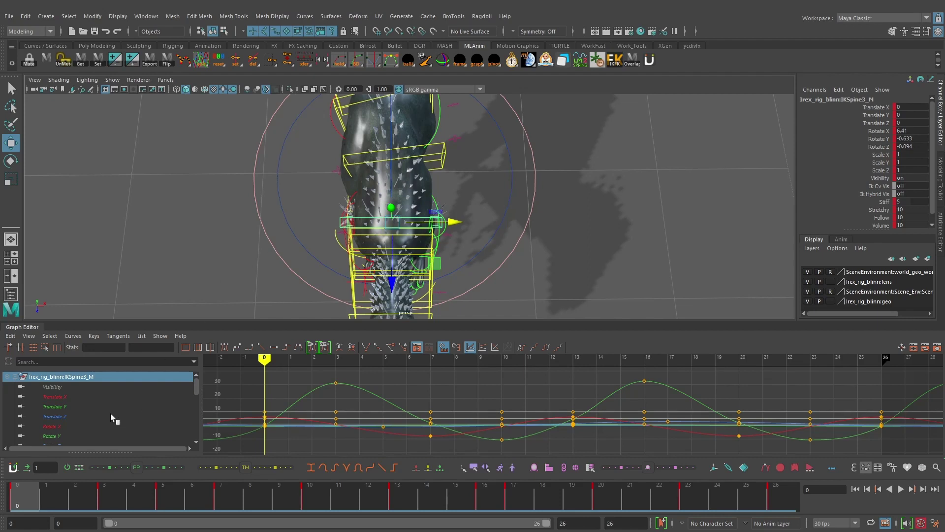
click(84, 396)
key(f)
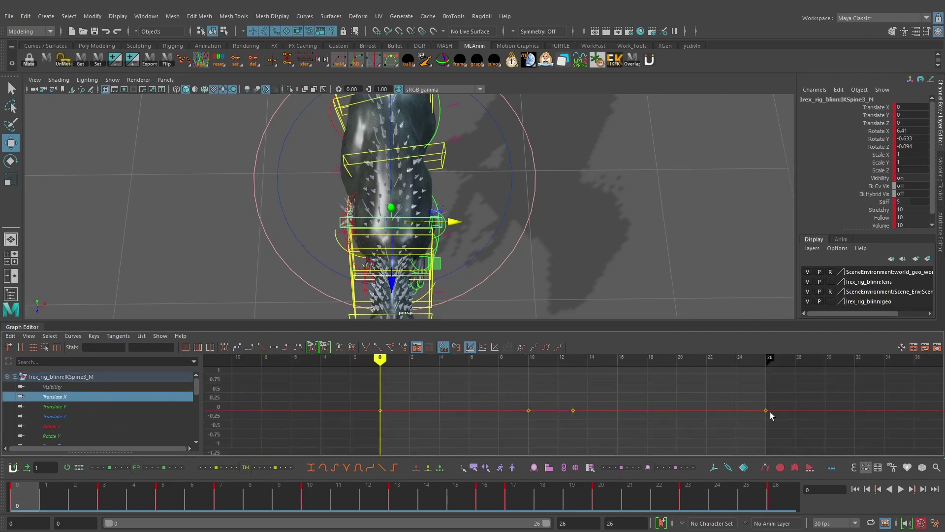
Lower all of the chest spine control's Translate X keys together to -2.219, judging the offset from the front.
drag(388, 431, 389, 432)
scroll(506, 411, up, 3)
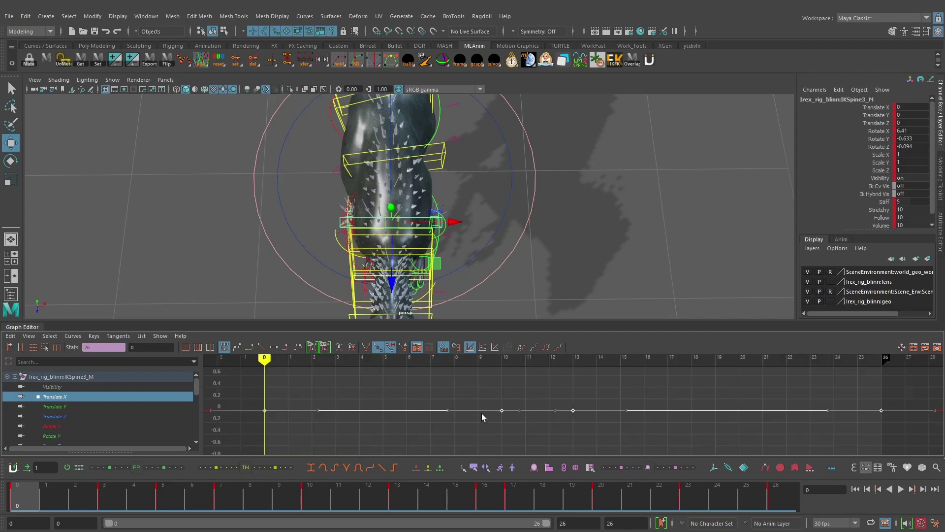
alt+middle_drag(375, 401, 409, 395)
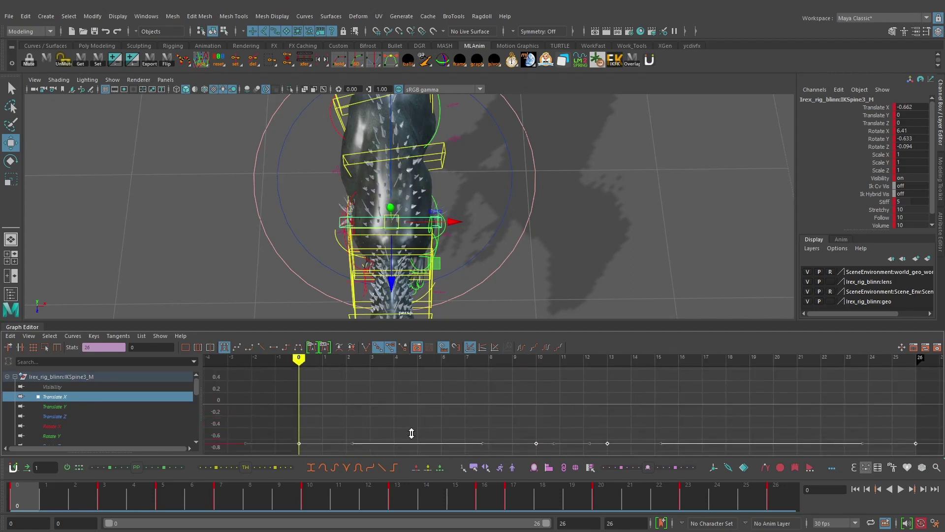
shift+middle_drag(412, 433, 411, 439)
alt+middle_drag(394, 422, 422, 410)
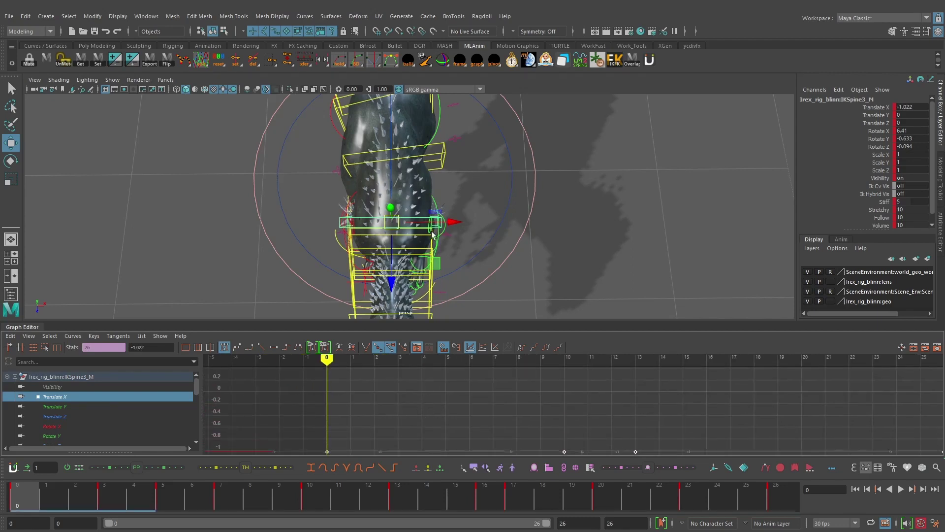
alt+drag(433, 235, 435, 165)
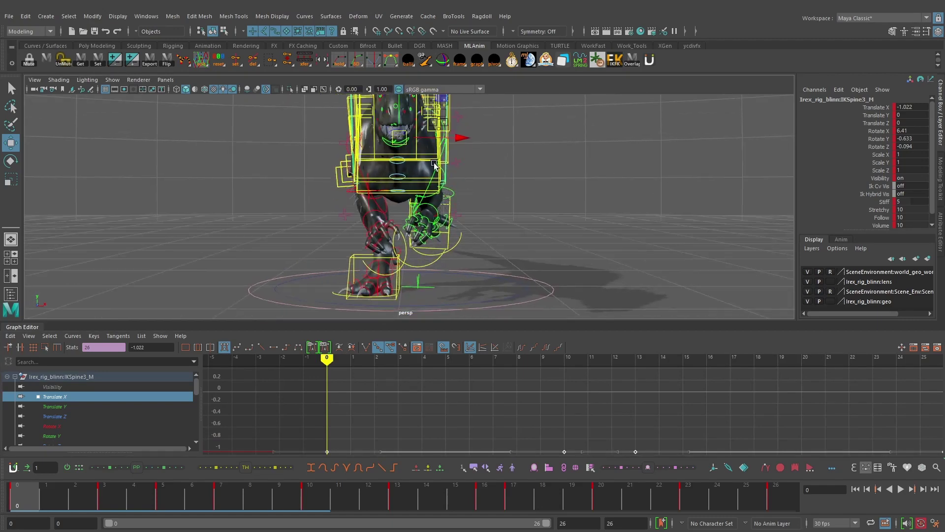
alt+middle_drag(434, 166, 412, 213)
scroll(398, 172, down, 2)
alt+middle_drag(436, 414, 467, 427)
alt+middle_drag(462, 415, 450, 396)
scroll(442, 410, up, 3)
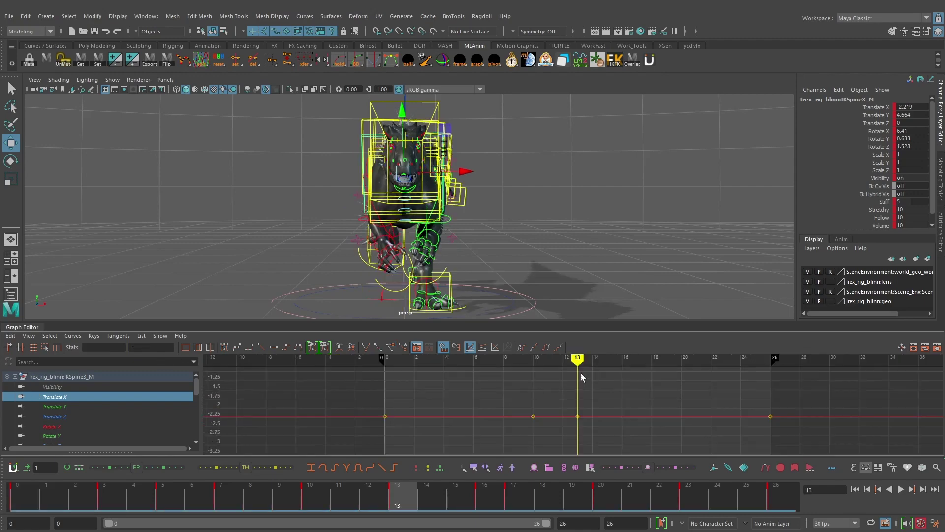
Set the chest spine control's Translate X key at frame 13 to 2.219.
drag(583, 378, 558, 366)
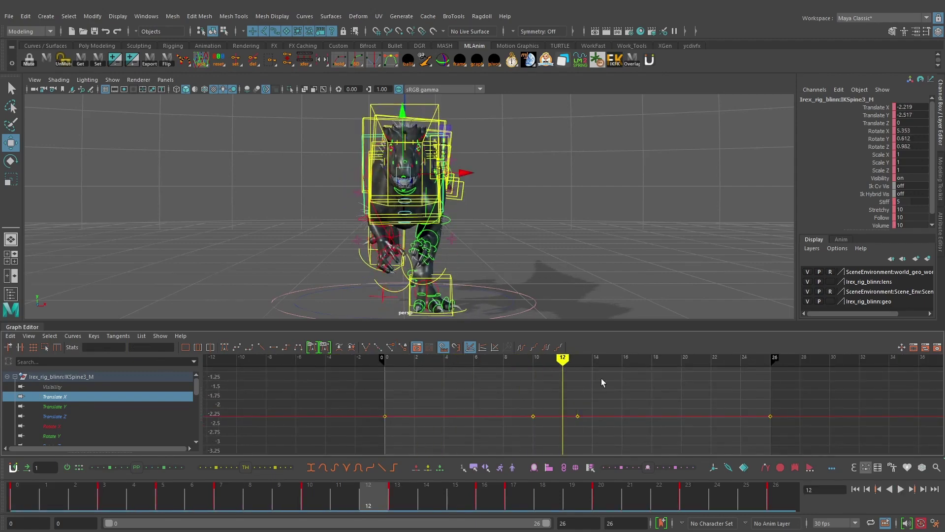
click(581, 362)
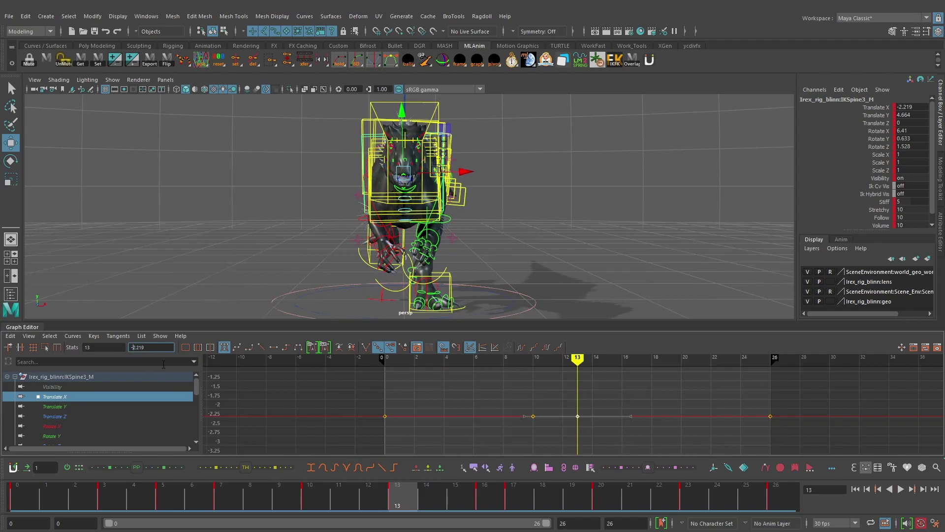
key(Return)
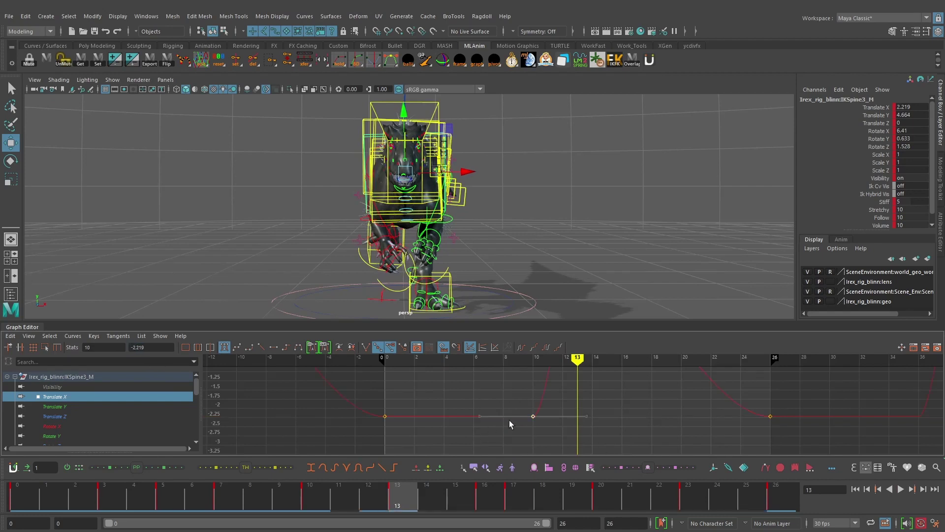
Delete the chest control's Translate X key at frame 10 and review the playing cycle from the front and side.
scroll(570, 405, down, 4)
key(Delete)
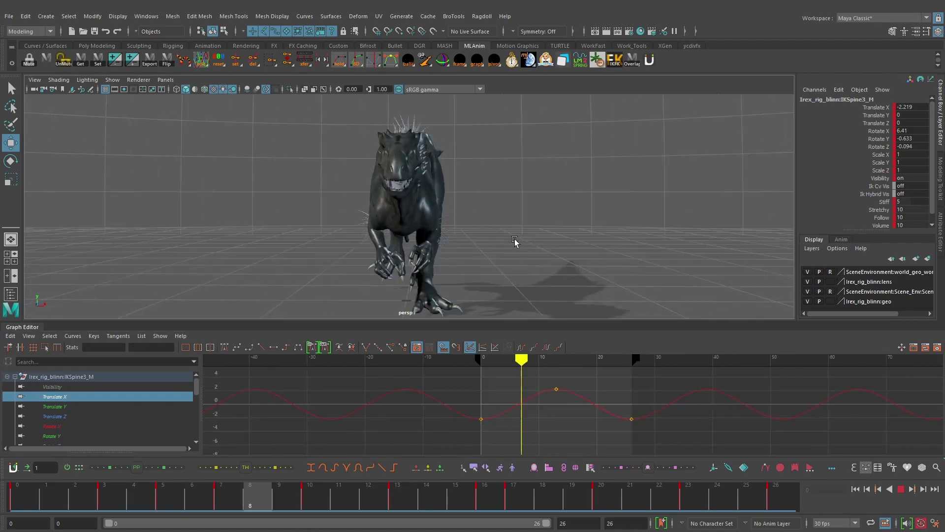
alt+drag(515, 240, 537, 236)
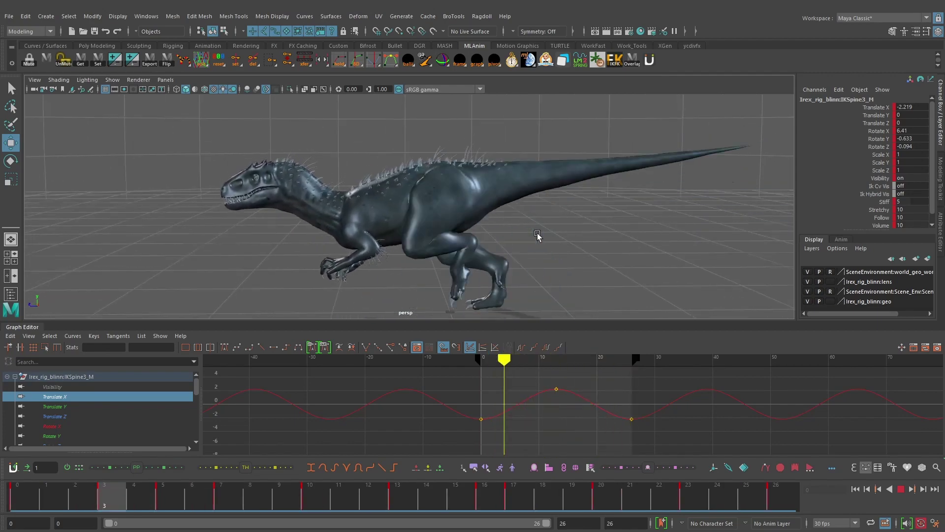